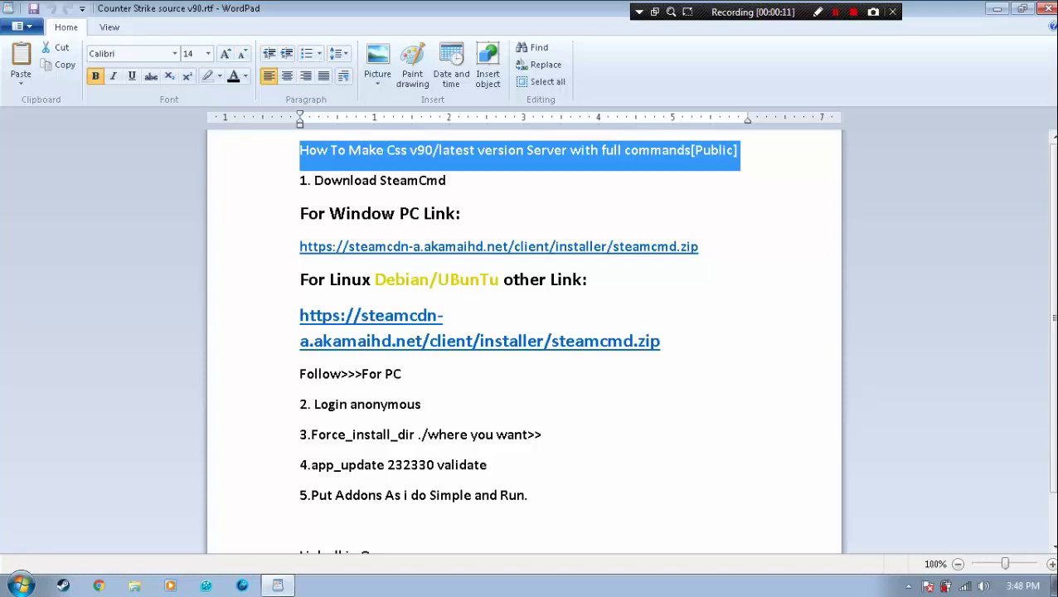
# Step: Read through the server setup instructions, from the SteamCMD download links to the all-in-one link, then minimize the document
pyautogui.click(542, 150)
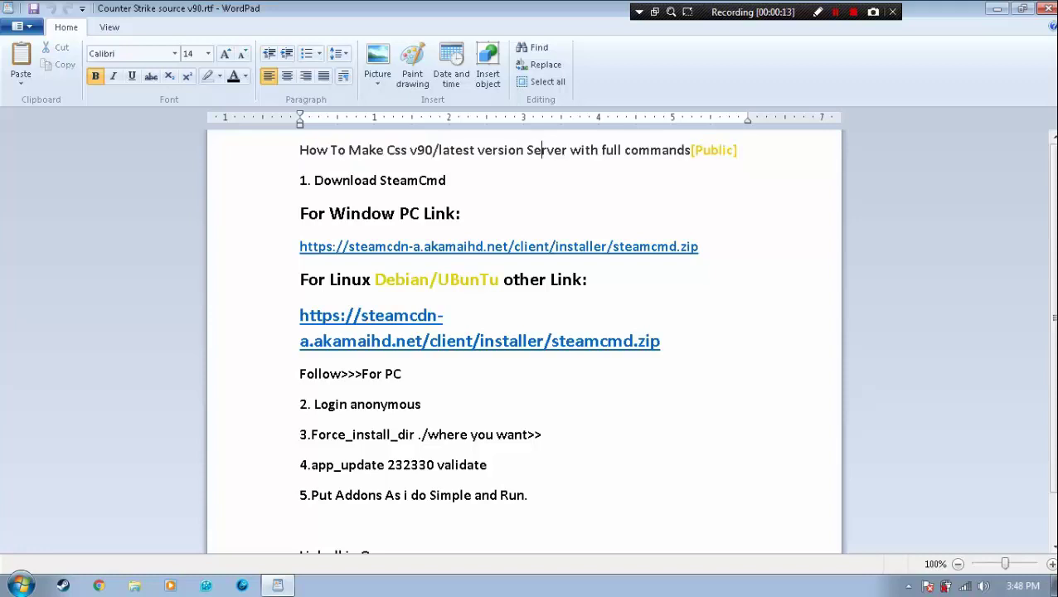
pyautogui.moveTo(449, 180); pyautogui.dragTo(314, 180)
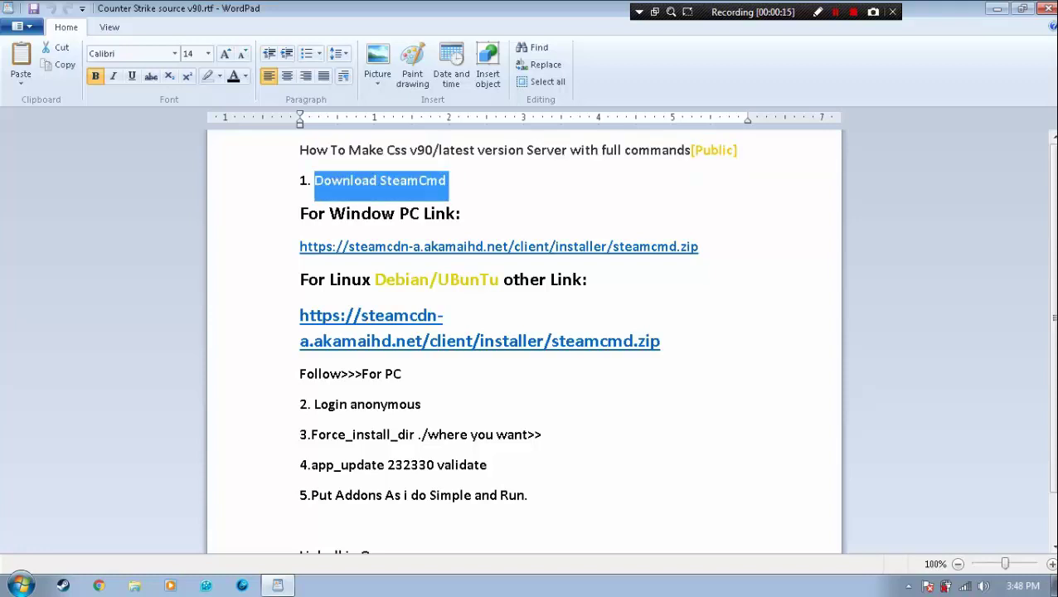
pyautogui.tripleClick(498, 246)
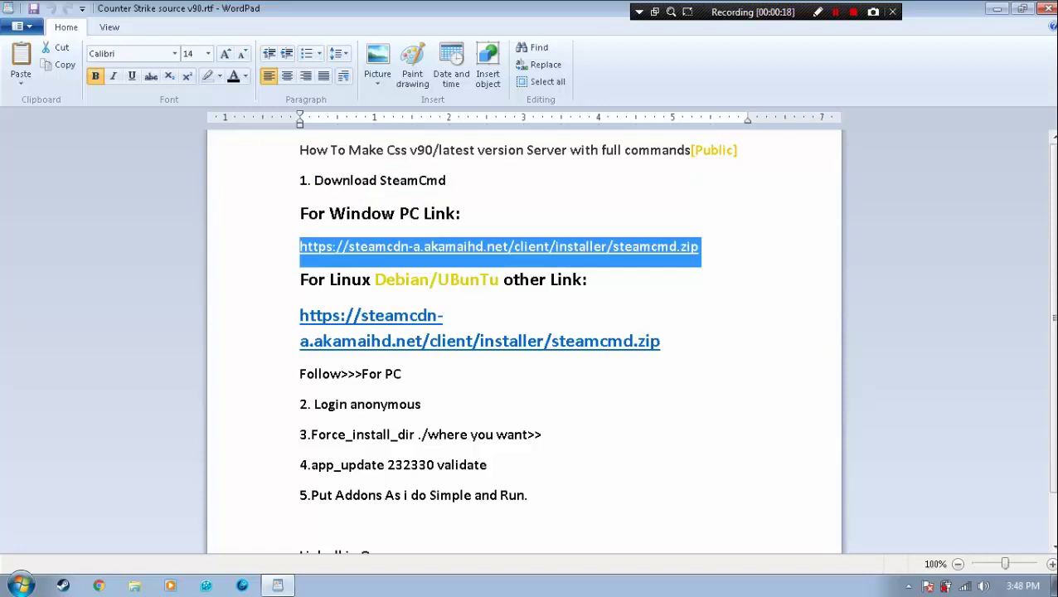
pyautogui.click(443, 315)
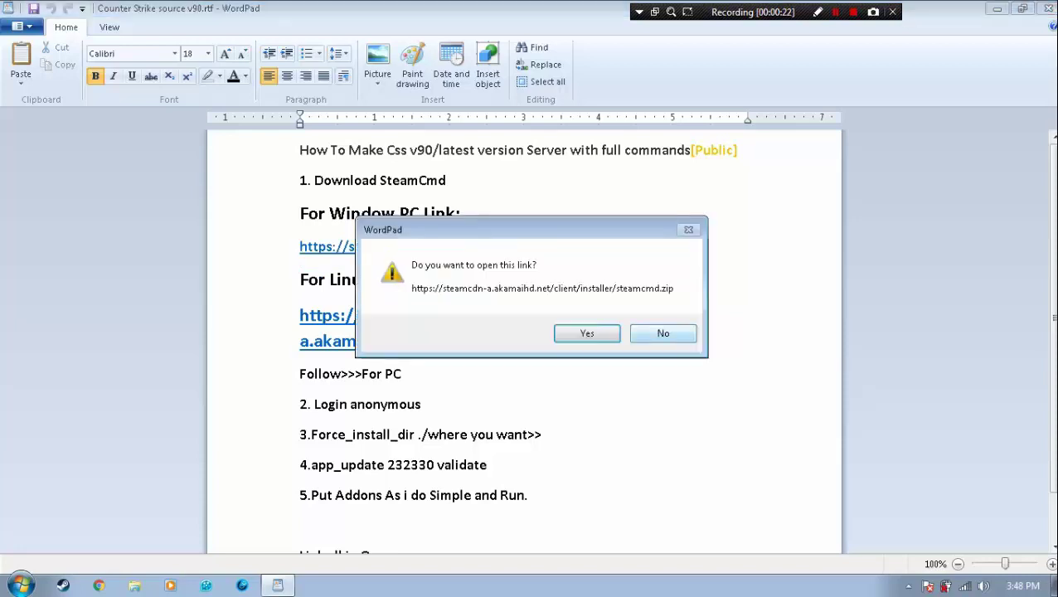
pyautogui.press('Escape')
pyautogui.moveTo(660, 340); pyautogui.dragTo(591, 279)
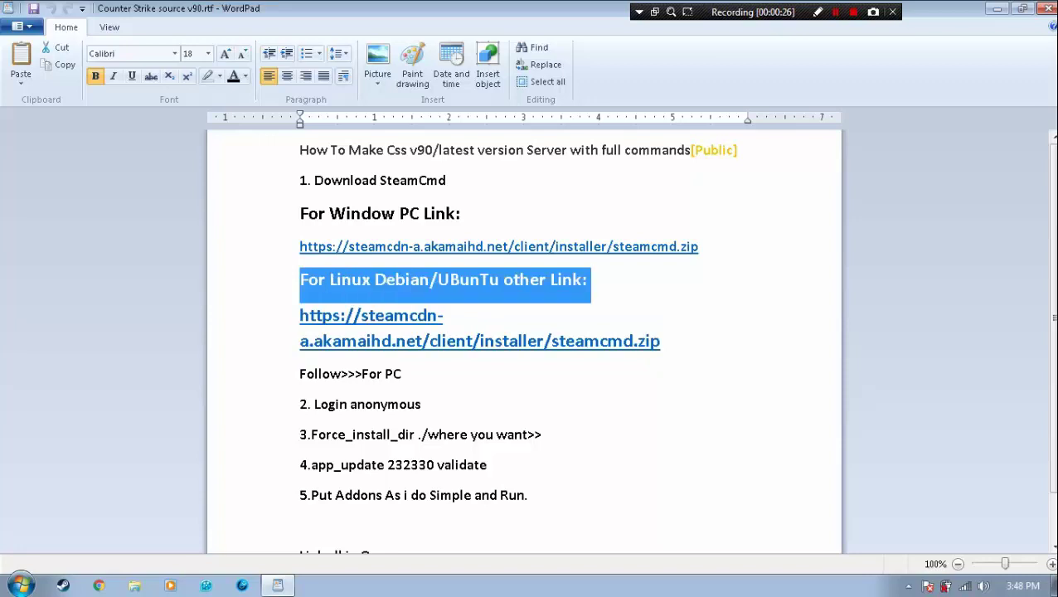
pyautogui.click(661, 341)
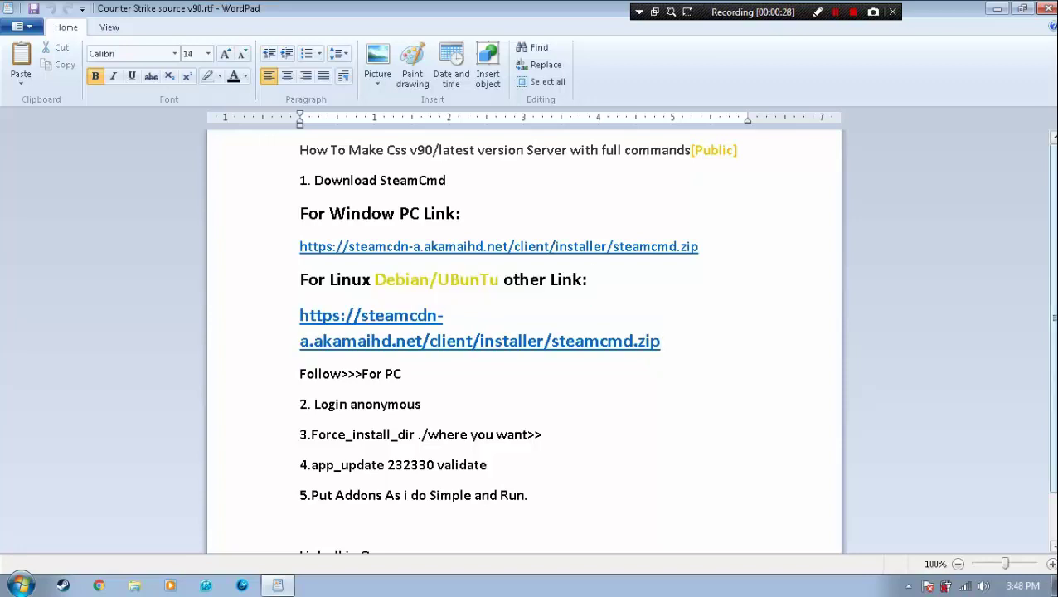
pyautogui.scroll(-1, 524, 339)
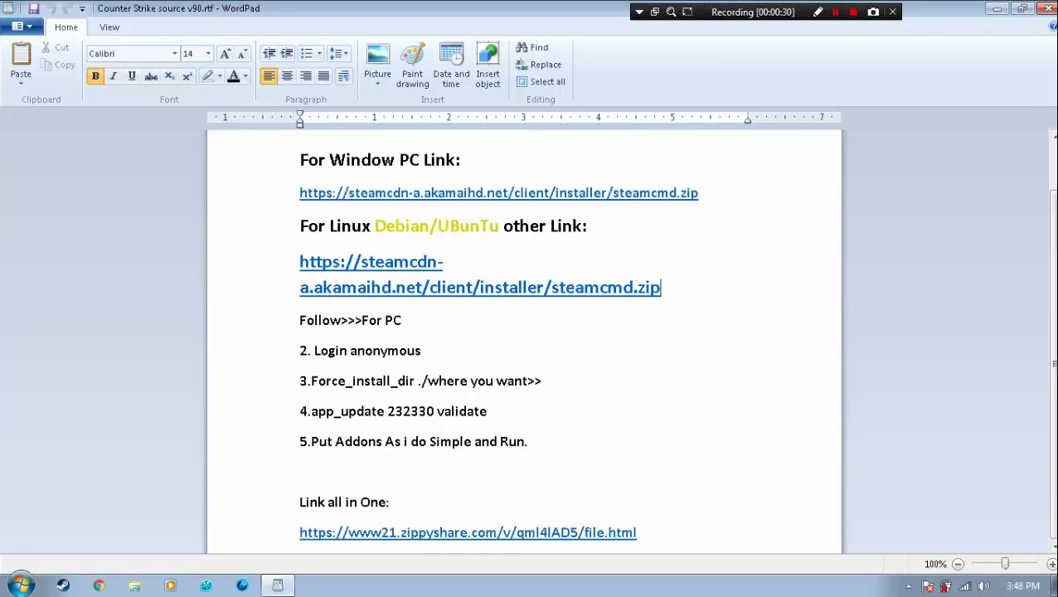
pyautogui.moveTo(637, 532)
pyautogui.mouseDown()
pyautogui.moveTo(340, 532)
pyautogui.moveTo(300, 502)
pyautogui.moveTo(348, 532)
pyautogui.moveTo(638, 532)
pyautogui.mouseUp()
pyautogui.click(487, 411)
pyautogui.moveTo(1051, 364); pyautogui.dragTo(1051, 318)
pyautogui.click(997, 8)
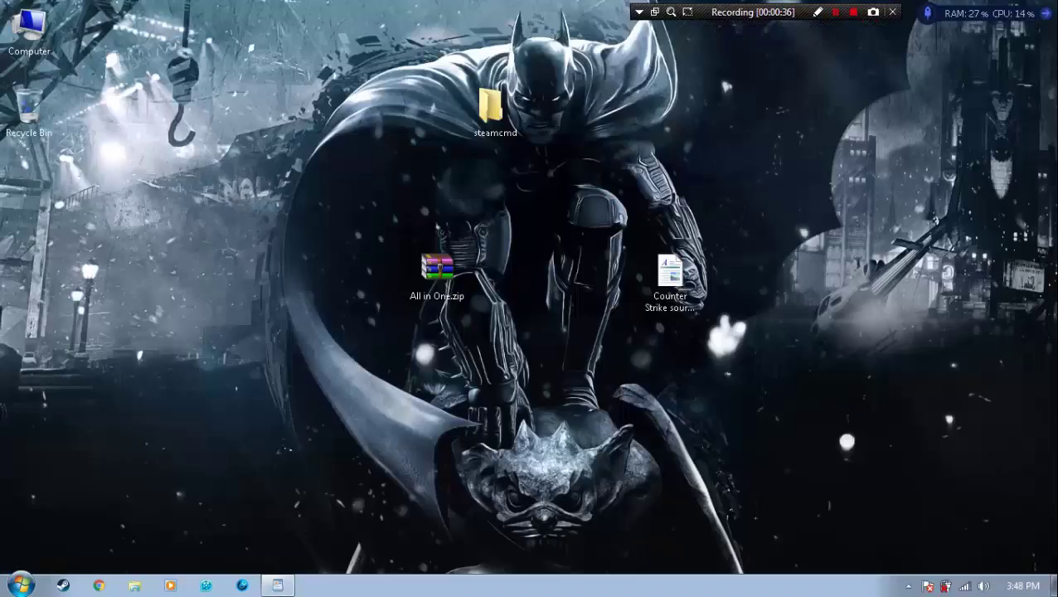
# Step: Reposition All in One.zip and the steamcmd folder on the desktop and open the All in One.zip archive
pyautogui.moveTo(359, 241); pyautogui.dragTo(510, 415)
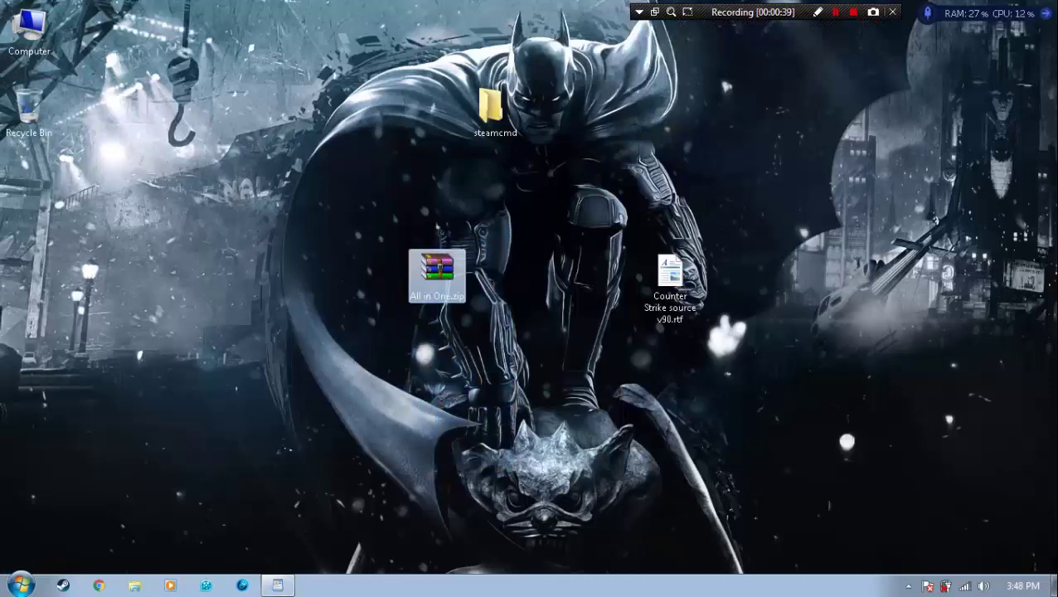
pyautogui.click(437, 276)
pyautogui.moveTo(437, 272); pyautogui.dragTo(320, 272)
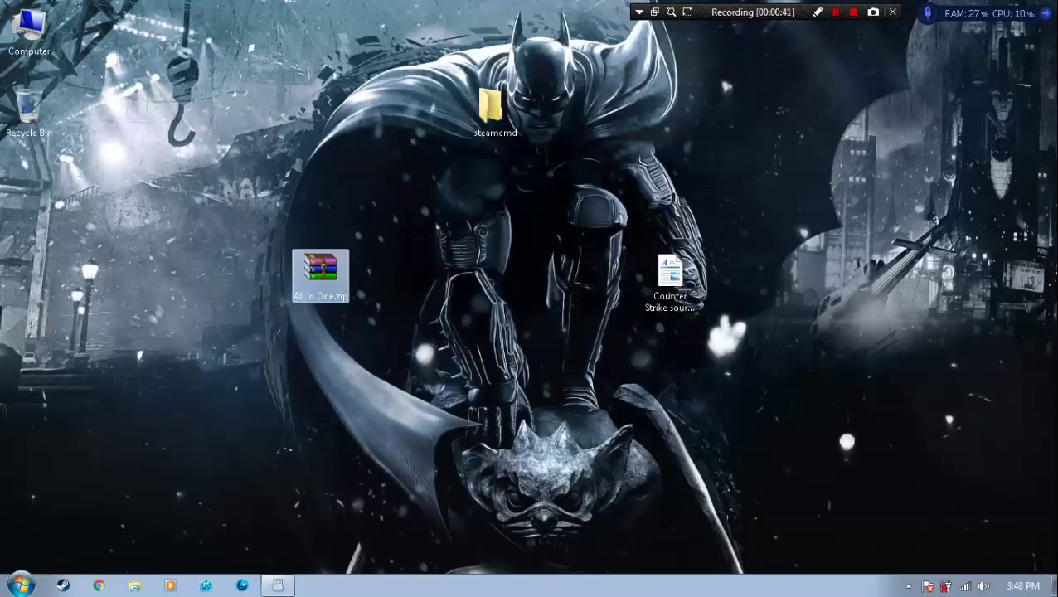
pyautogui.doubleClick(320, 273)
pyautogui.moveTo(495, 111); pyautogui.dragTo(42, 207)
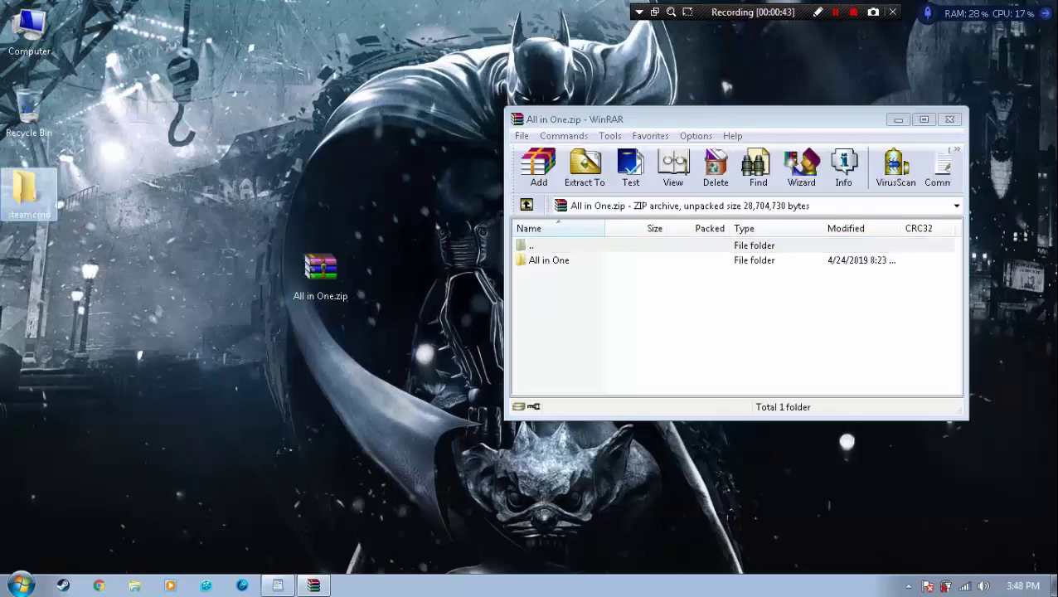
# Step: Look at the contents of the All in One folder inside the archive, then close the archive
pyautogui.click(549, 260)
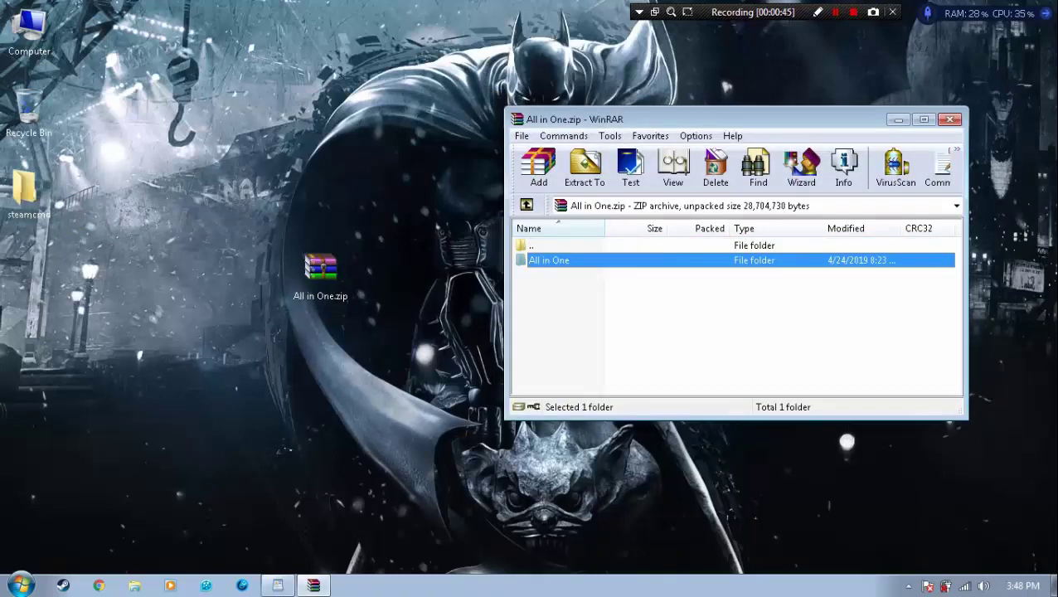
pyautogui.doubleClick(549, 260)
pyautogui.moveTo(586, 392); pyautogui.dragTo(758, 219)
pyautogui.moveTo(586, 221); pyautogui.dragTo(587, 220)
pyautogui.click(950, 119)
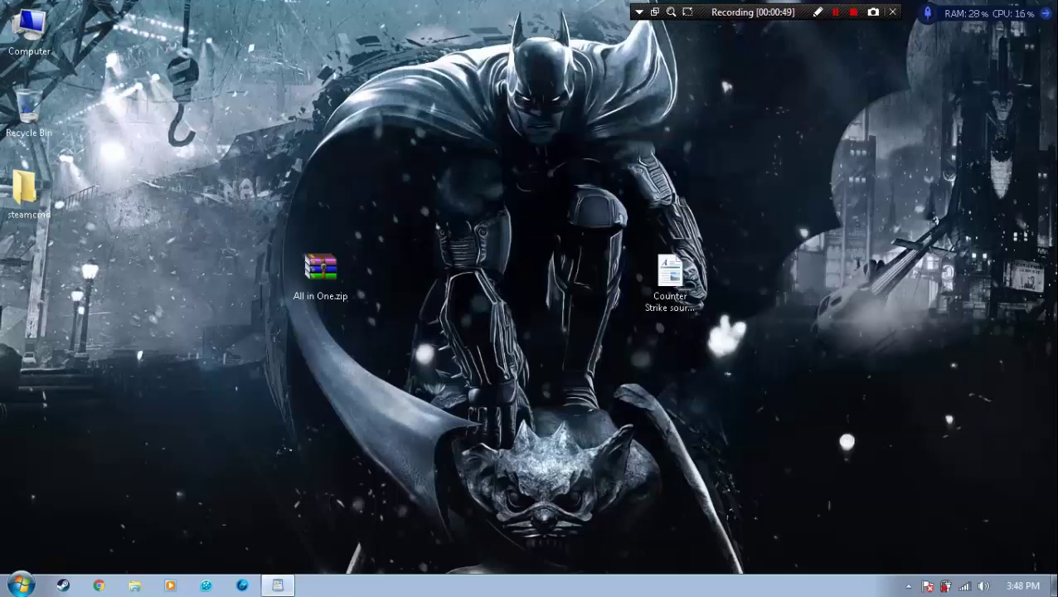
# Step: Extract All in One.zip directly onto the desktop
pyautogui.rightClick(340, 265)
pyautogui.press('Escape')
pyautogui.rightClick(341, 280)
pyautogui.click(393, 264)
pyautogui.press('Return')
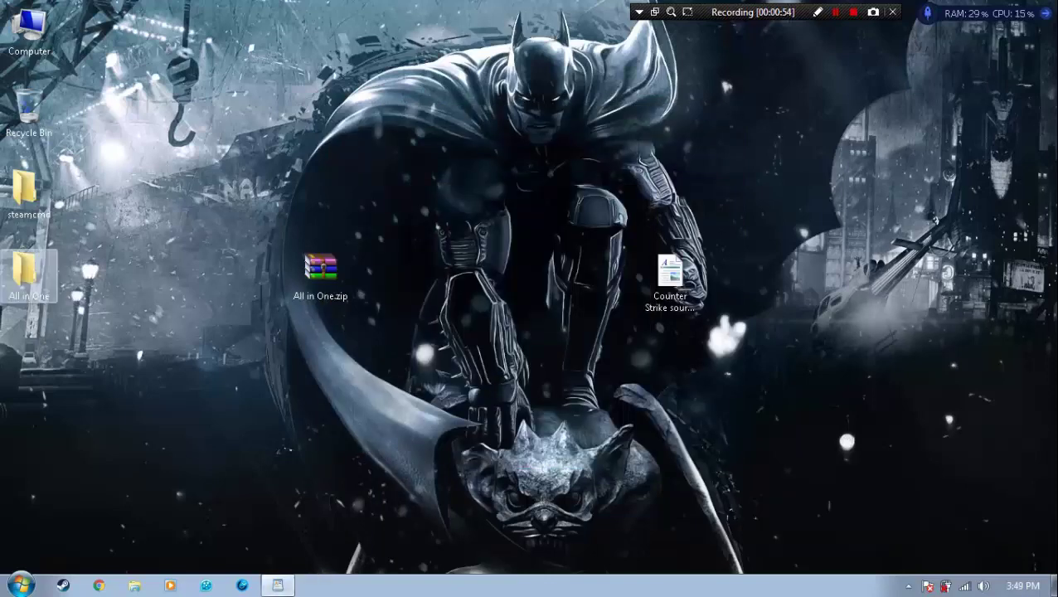
# Step: Move cstrike.zip, run.bat and steamclient_07.10.2018.zip out of the extracted All in One folder onto the desktop
pyautogui.moveTo(25, 269); pyautogui.dragTo(551, 274)
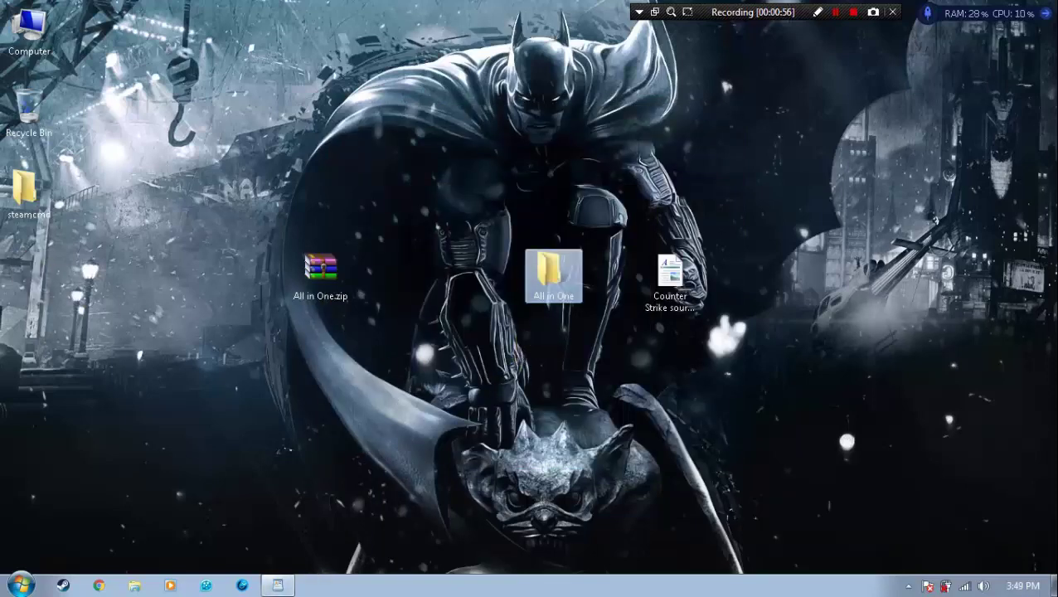
pyautogui.doubleClick(553, 275)
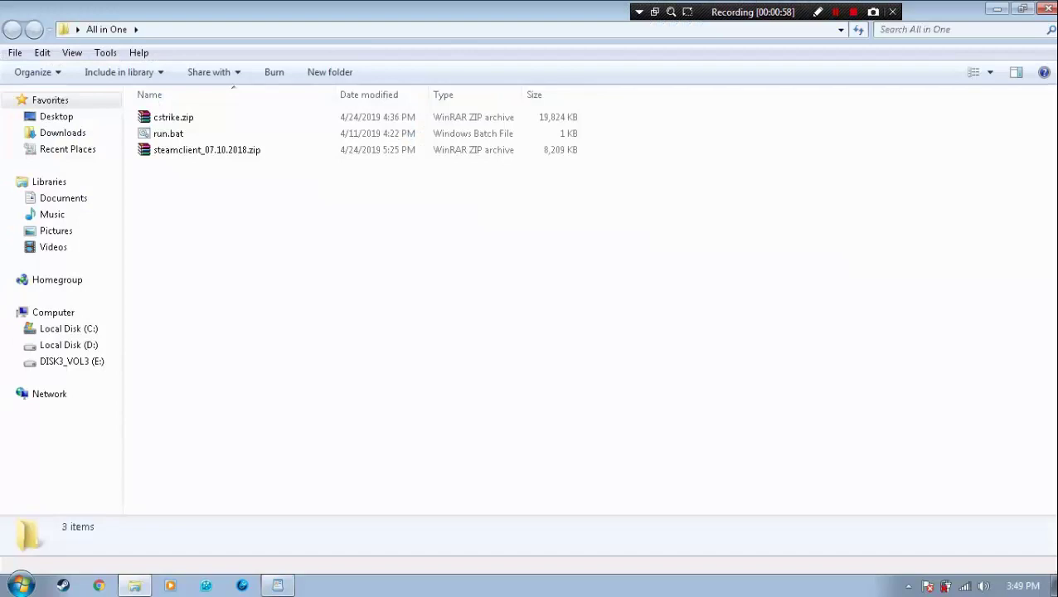
pyautogui.moveTo(360, 10); pyautogui.dragTo(489, 139)
pyautogui.moveTo(455, 378); pyautogui.dragTo(366, 253)
pyautogui.moveTo(398, 339); pyautogui.dragTo(437, 34)
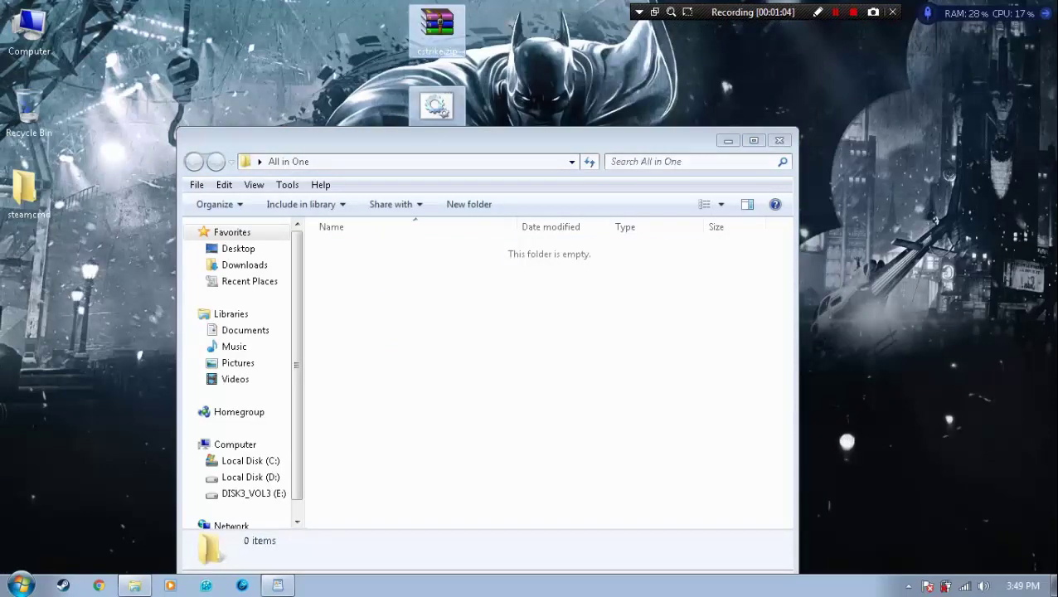
# Step: Close the emptied All in One folder and move it to the Recycle Bin
pyautogui.click(778, 140)
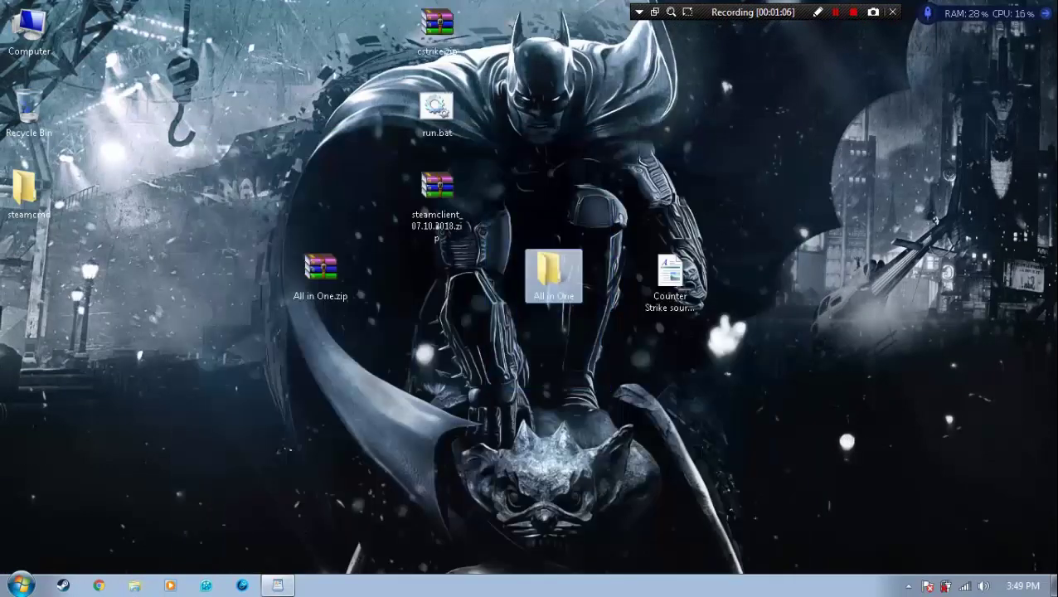
pyautogui.press('Delete')
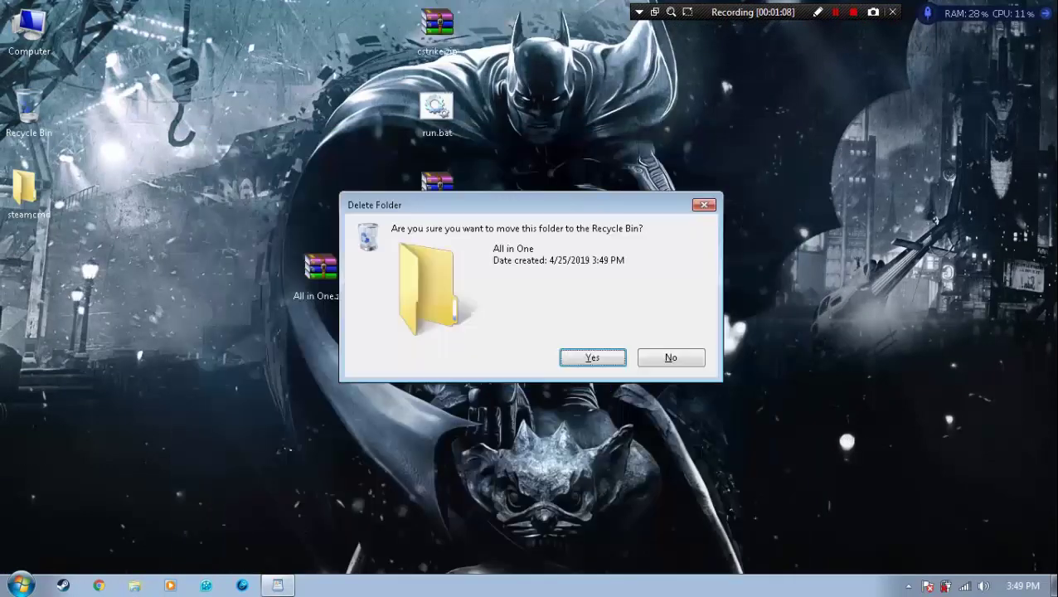
pyautogui.press('Return')
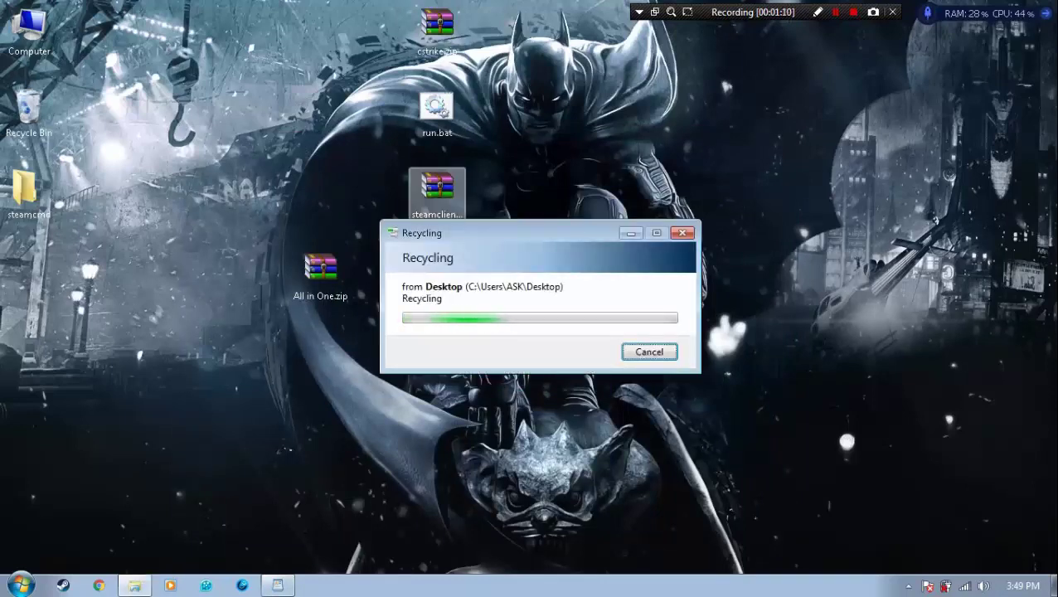
# Step: Extract cstrike.zip and steamclient_07.10.2018.zip onto the desktop
pyautogui.click(437, 29)
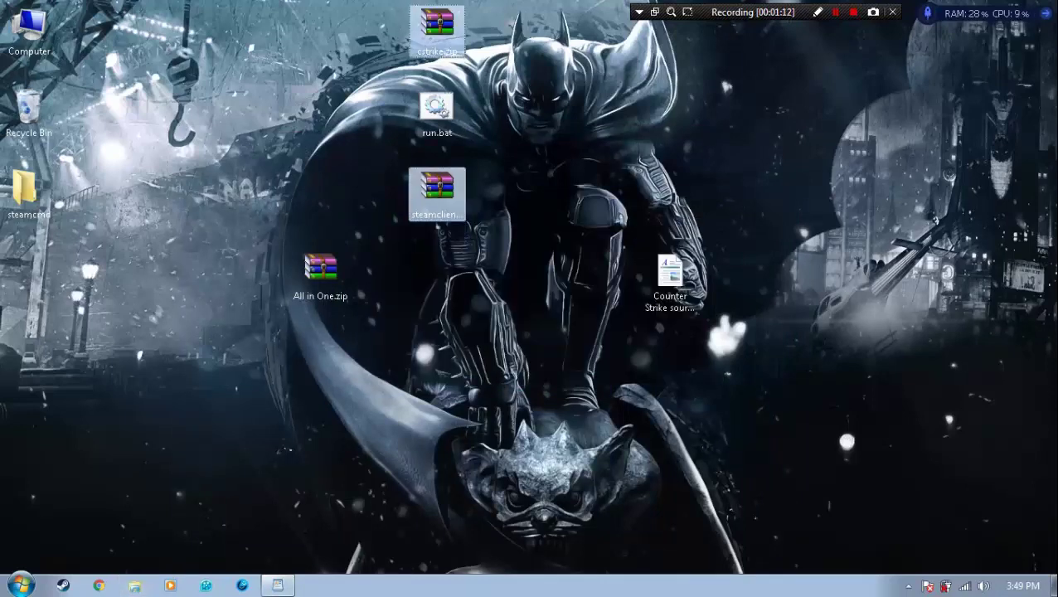
pyautogui.rightClick(427, 36)
pyautogui.click(478, 168)
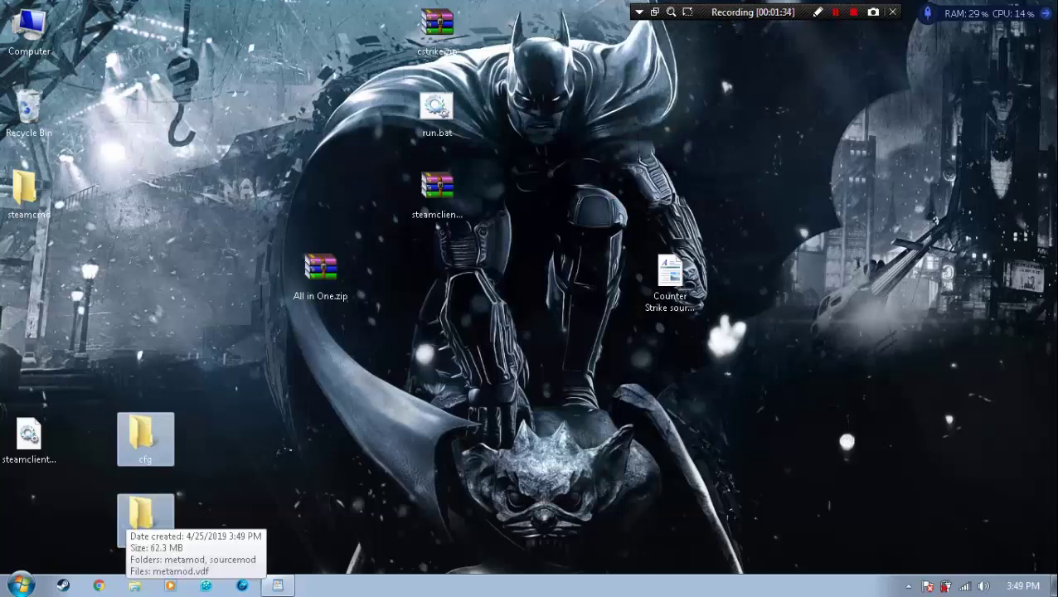
# Step: Delete the extracted cfg and addons folders and the extracted steamclient file from the desktop
pyautogui.moveTo(365, 542); pyautogui.dragTo(1, 429)
pyautogui.press('Delete')
pyautogui.press('Escape')
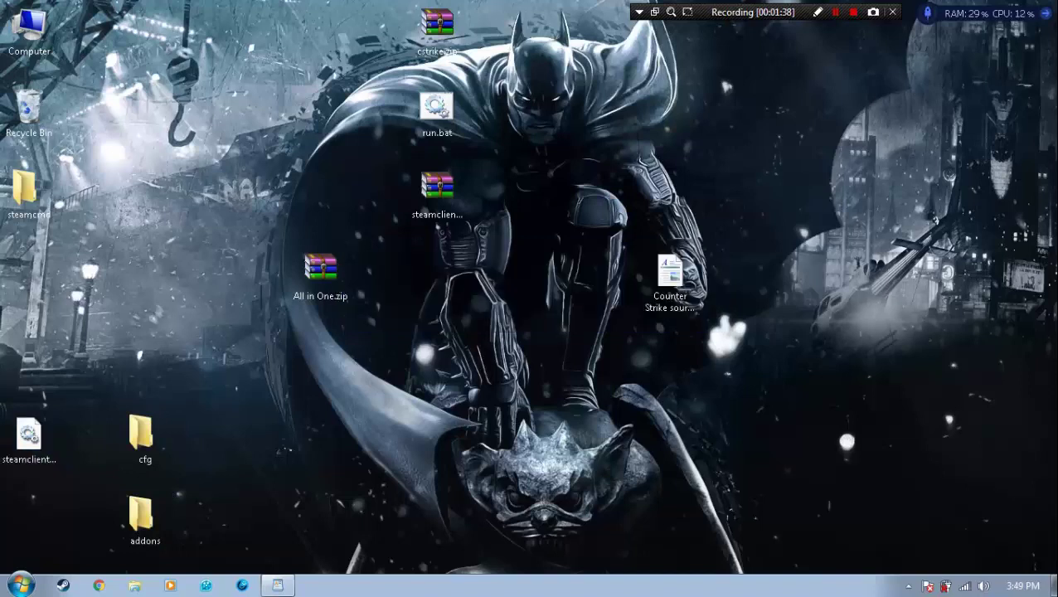
# Step: Line up the steamclient archive, run.bat and cstrike.zip in one desktop row and move All in One.zip to the desktop's lower-right corner
pyautogui.moveTo(437, 190); pyautogui.dragTo(124, 355)
pyautogui.moveTo(320, 269); pyautogui.dragTo(1028, 543)
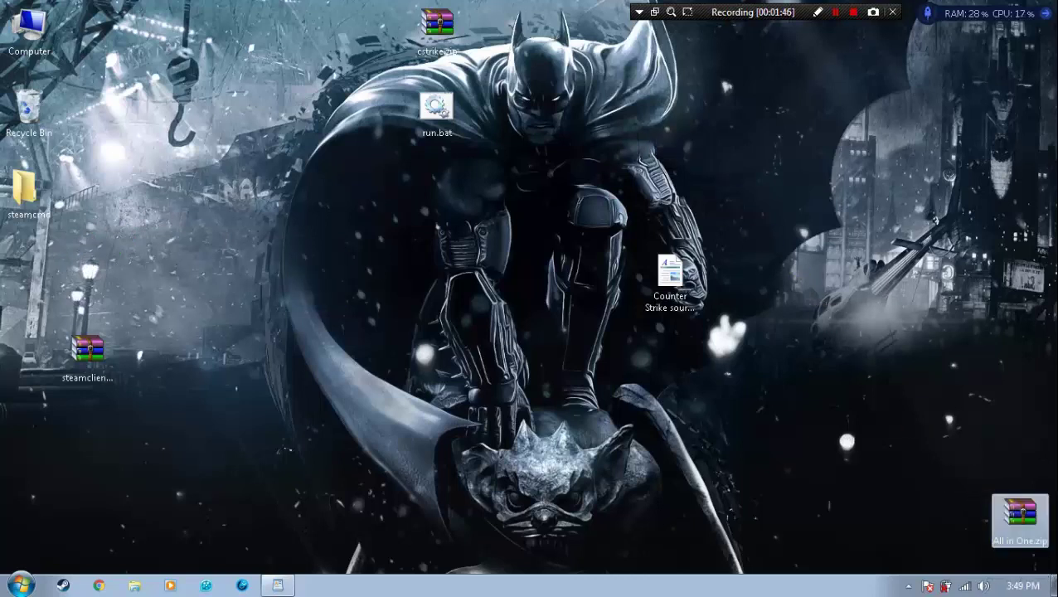
pyautogui.moveTo(437, 108); pyautogui.dragTo(204, 355)
pyautogui.moveTo(437, 29); pyautogui.dragTo(320, 352)
pyautogui.moveTo(416, 455); pyautogui.dragTo(50, 317)
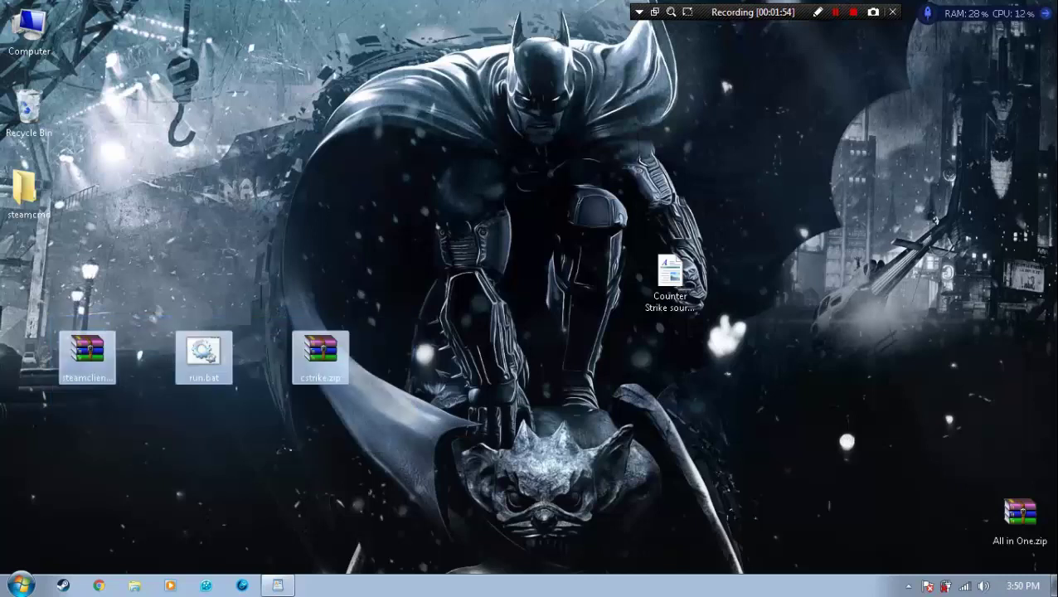
pyautogui.click(51, 317)
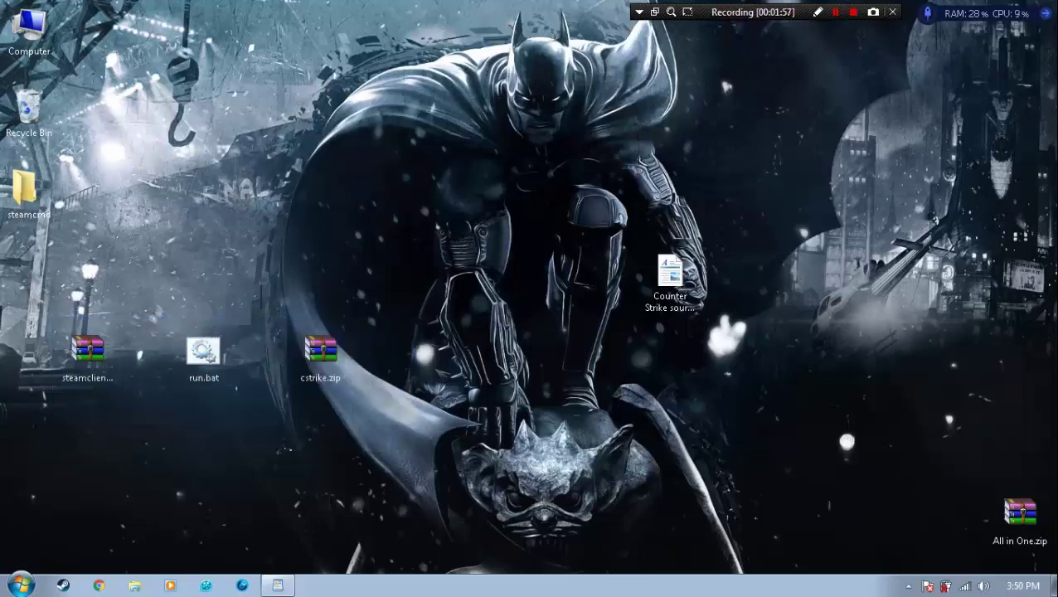
pyautogui.moveTo(366, 471); pyautogui.dragTo(57, 313)
pyautogui.click(56, 313)
# Step: Return to the setup document and open the Windows steamcmd.zip download link
pyautogui.click(277, 585)
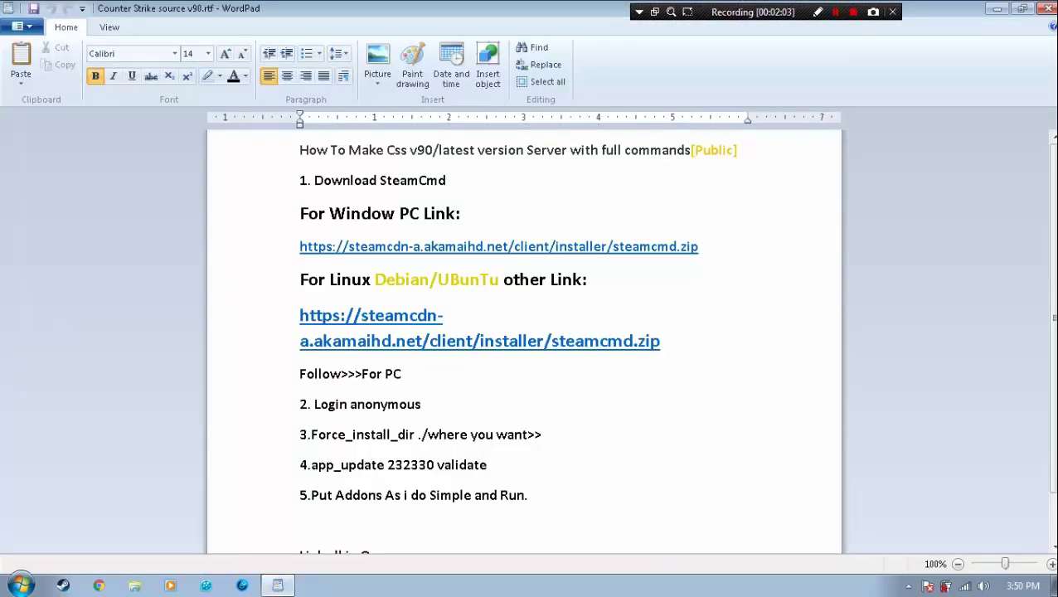
pyautogui.tripleClick(697, 246)
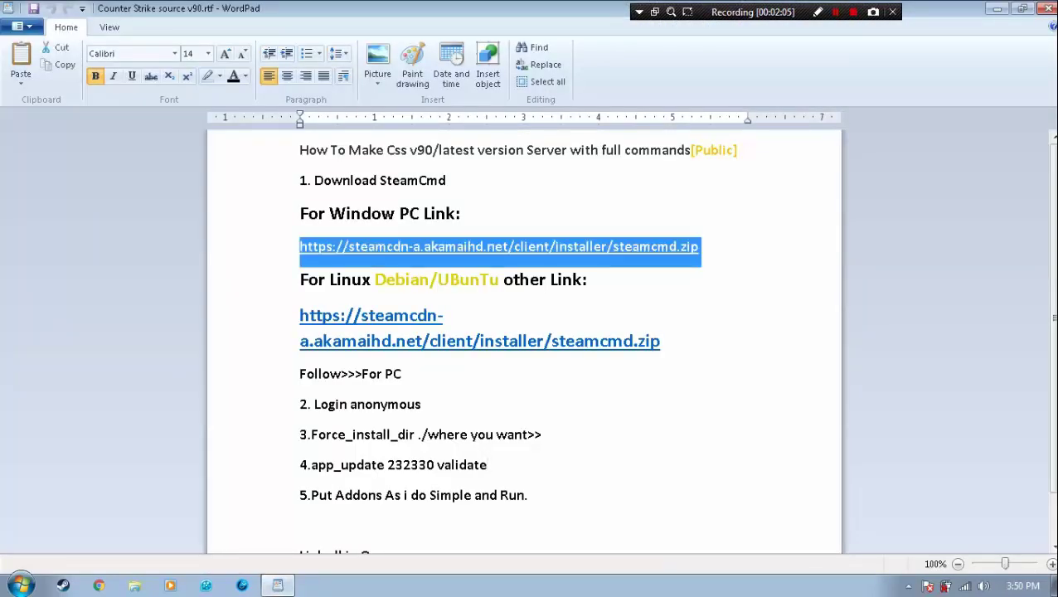
pyautogui.click(413, 246)
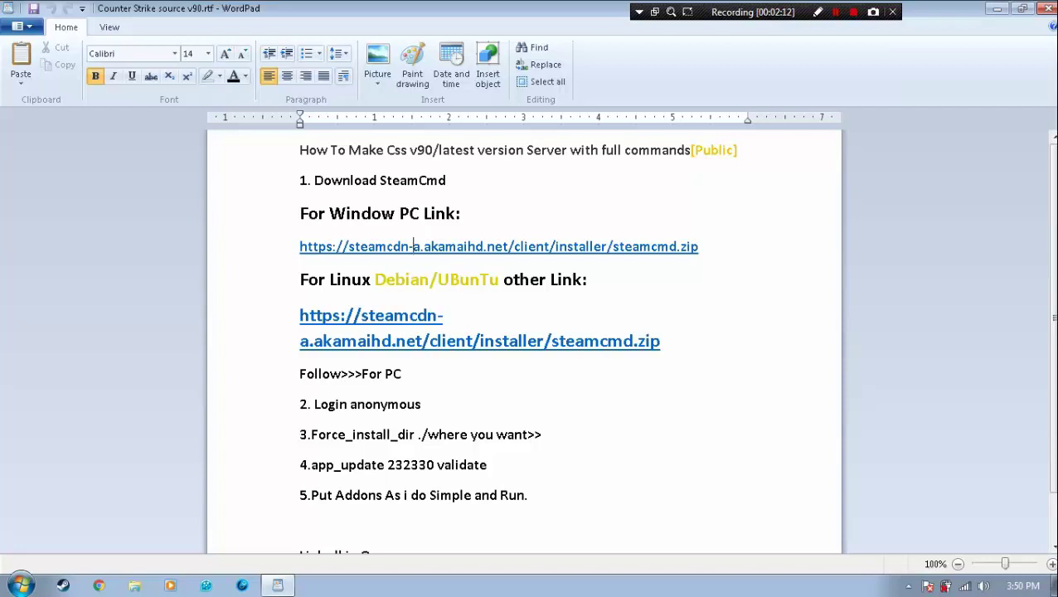
pyautogui.click(579, 246)
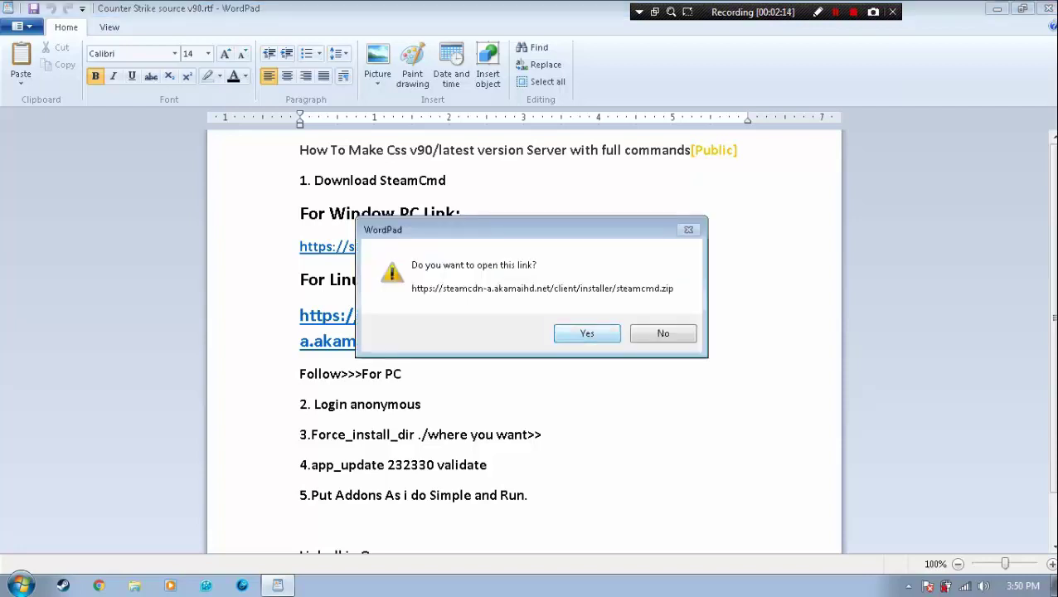
pyautogui.click(586, 333)
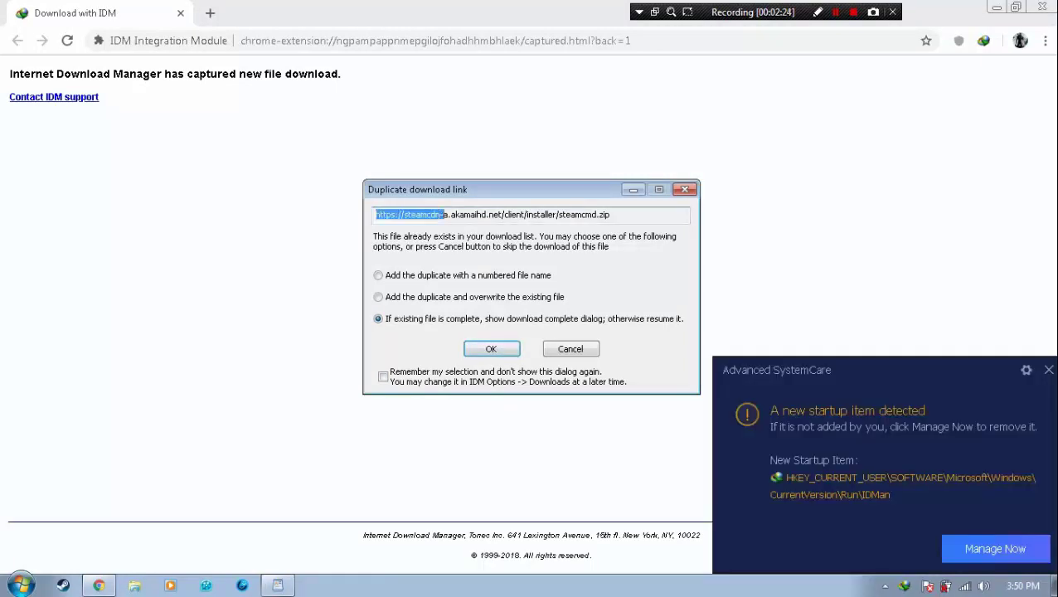
# Step: Close the browser, minimize the setup document and open the Downloads folder in Windows Explorer
pyautogui.click(1041, 6)
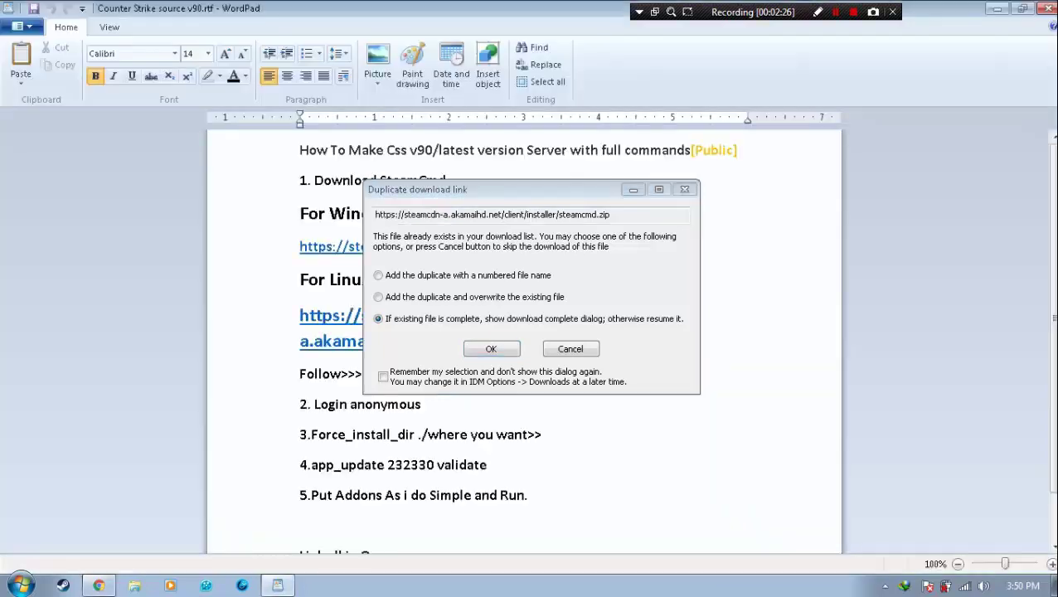
pyautogui.click(996, 8)
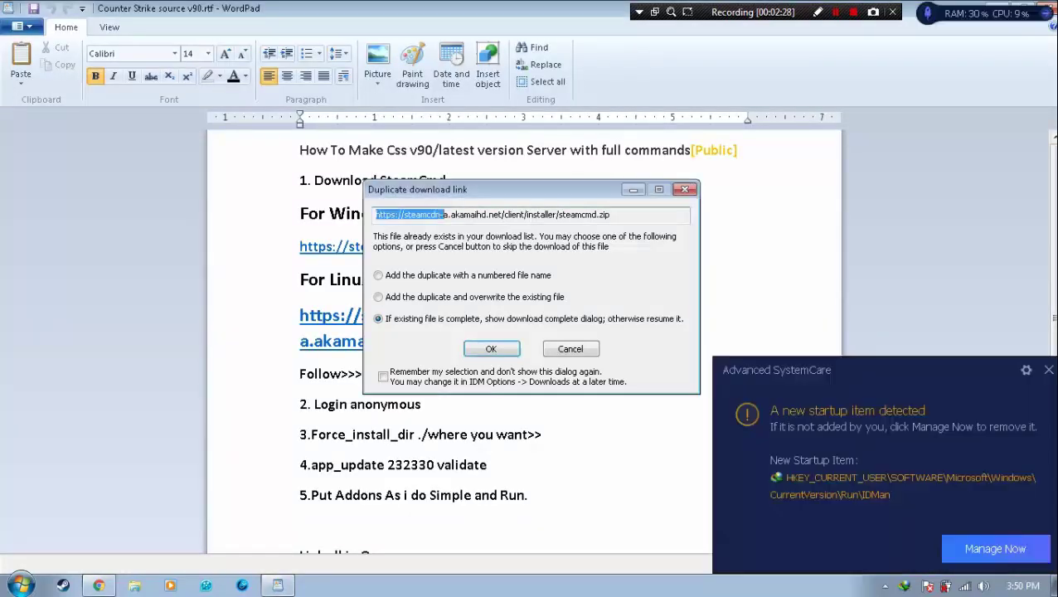
pyautogui.doubleClick(29, 32)
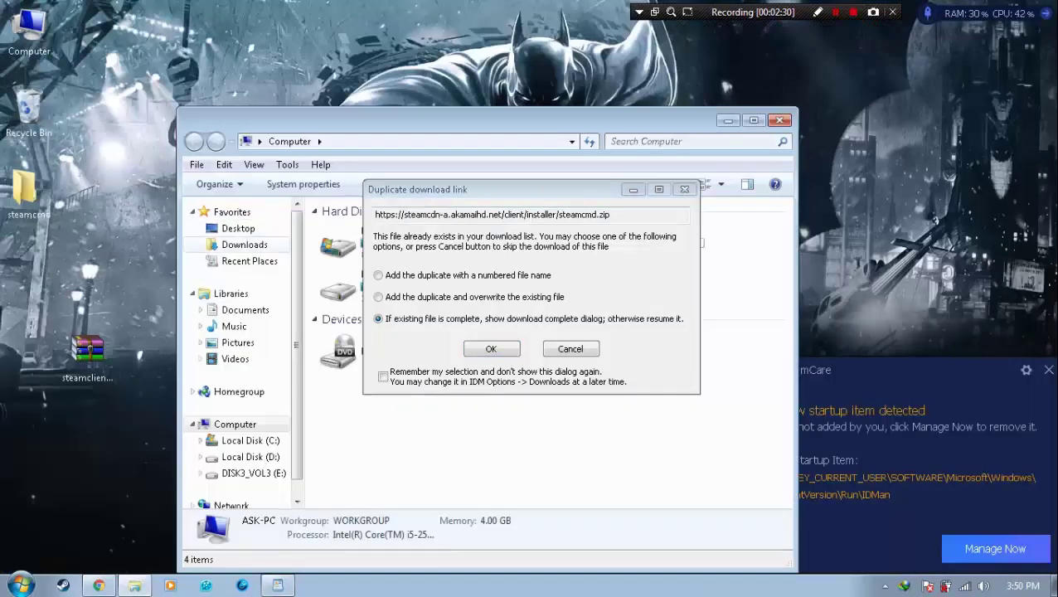
pyautogui.click(244, 245)
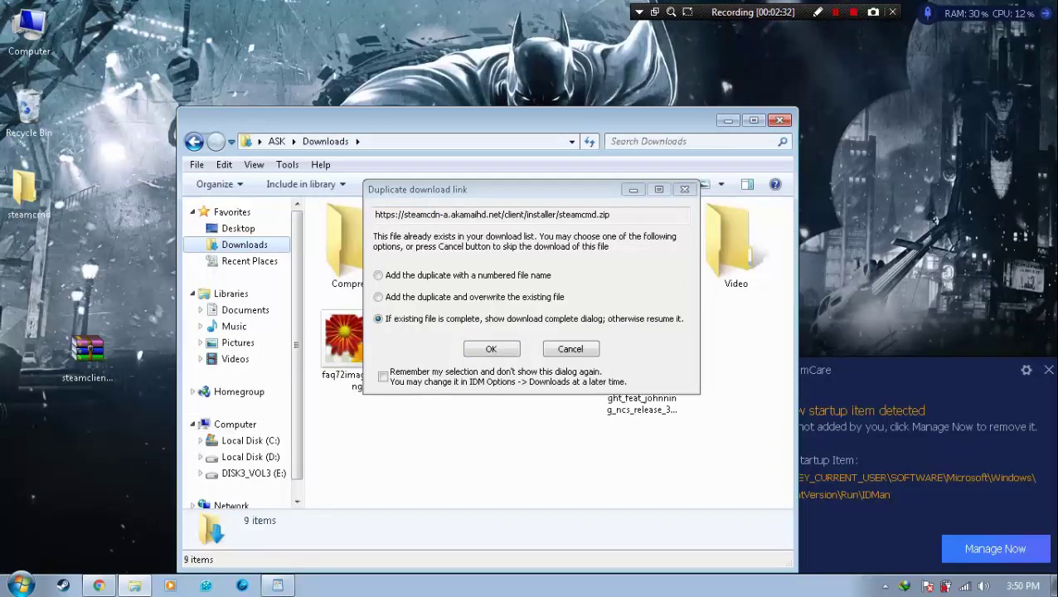
# Step: Resolve the duplicate steamcmd.zip download by keeping the existing file, show it in its folder, and close the folder windows
pyautogui.moveTo(415, 118); pyautogui.dragTo(179, 61)
pyautogui.click(121, 189)
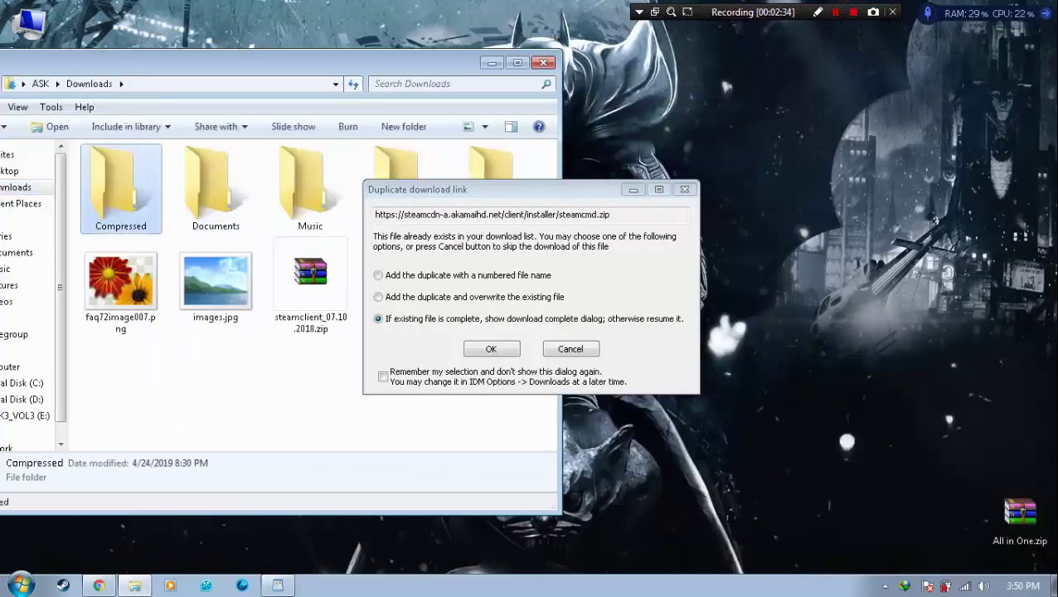
pyautogui.press('Return')
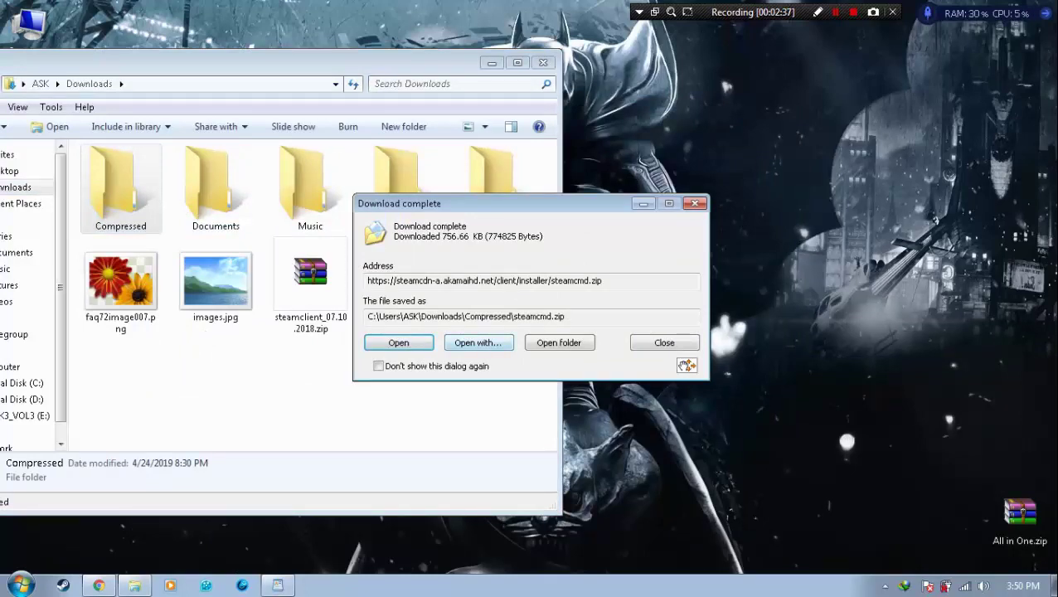
pyautogui.click(559, 342)
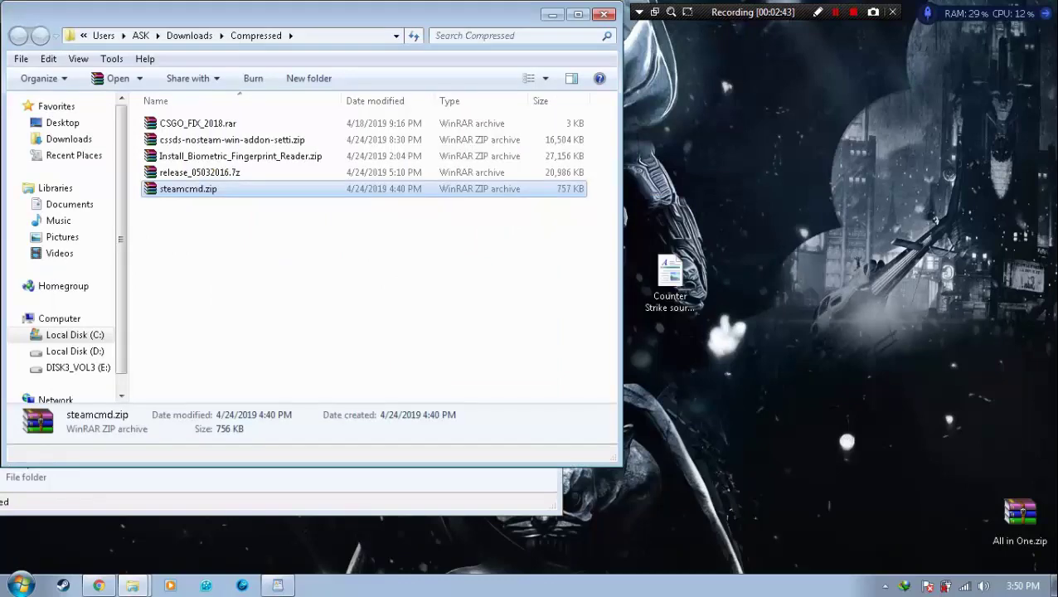
pyautogui.moveTo(267, 268); pyautogui.dragTo(199, 184)
pyautogui.click(605, 14)
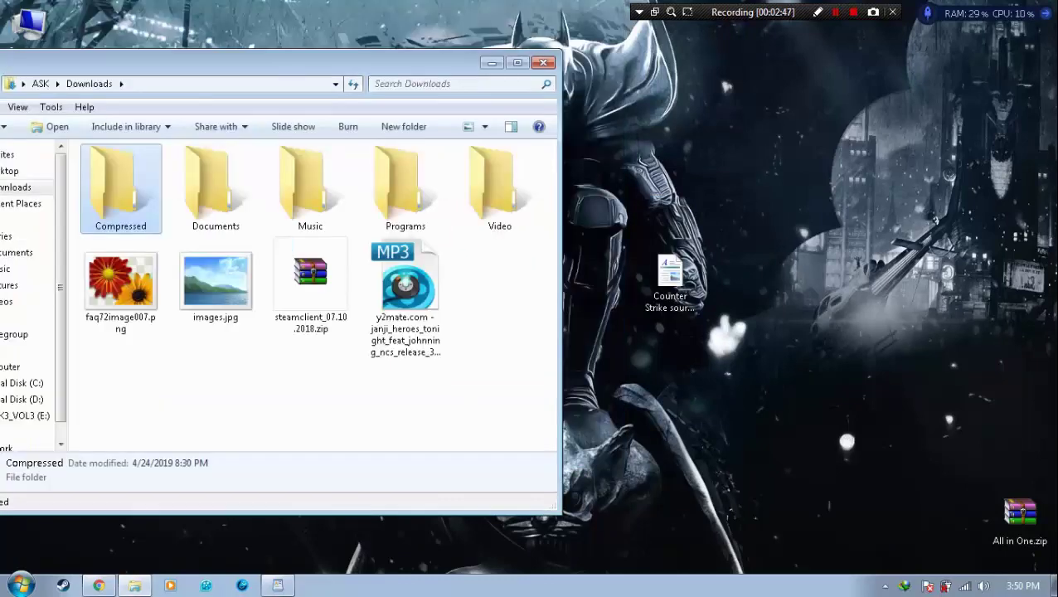
pyautogui.click(543, 62)
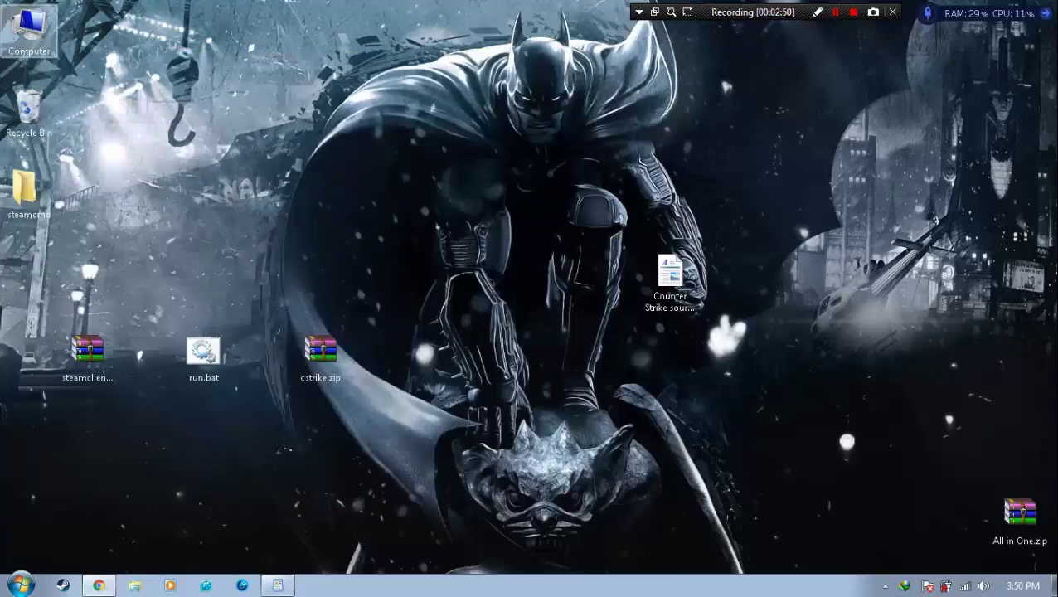
# Step: Extract steamcmd.exe from steamcmd.zip in the Compressed downloads folder to the desktop and show the desktop
pyautogui.doubleClick(29, 29)
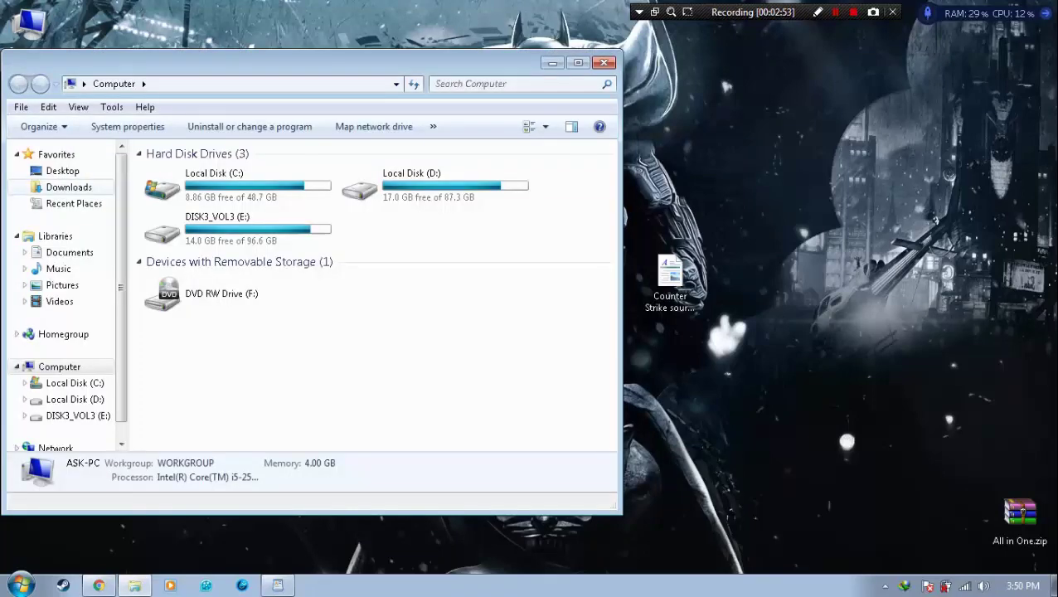
pyautogui.click(68, 186)
pyautogui.doubleClick(182, 199)
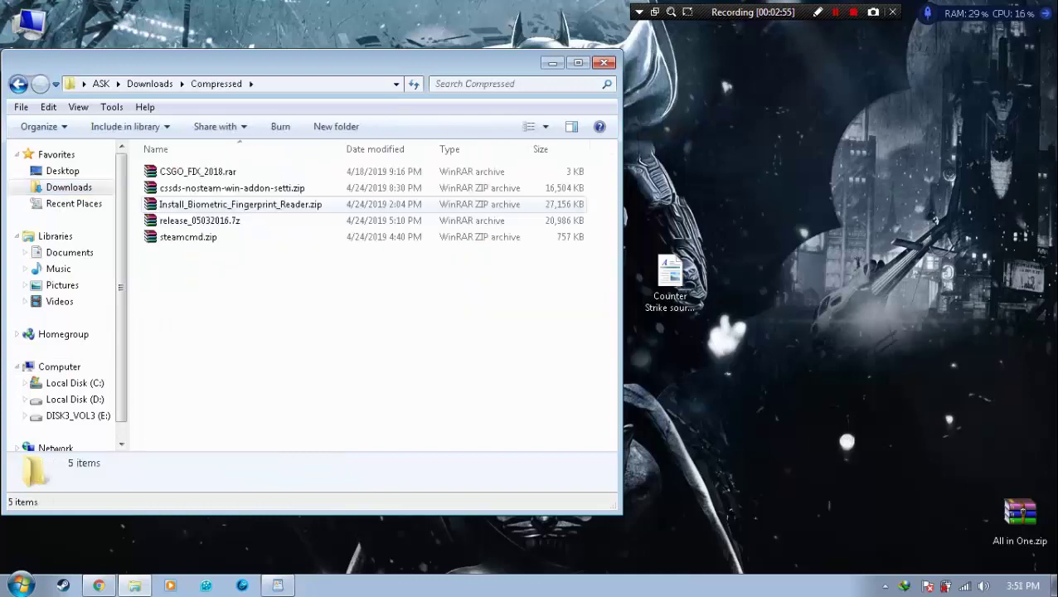
pyautogui.doubleClick(188, 236)
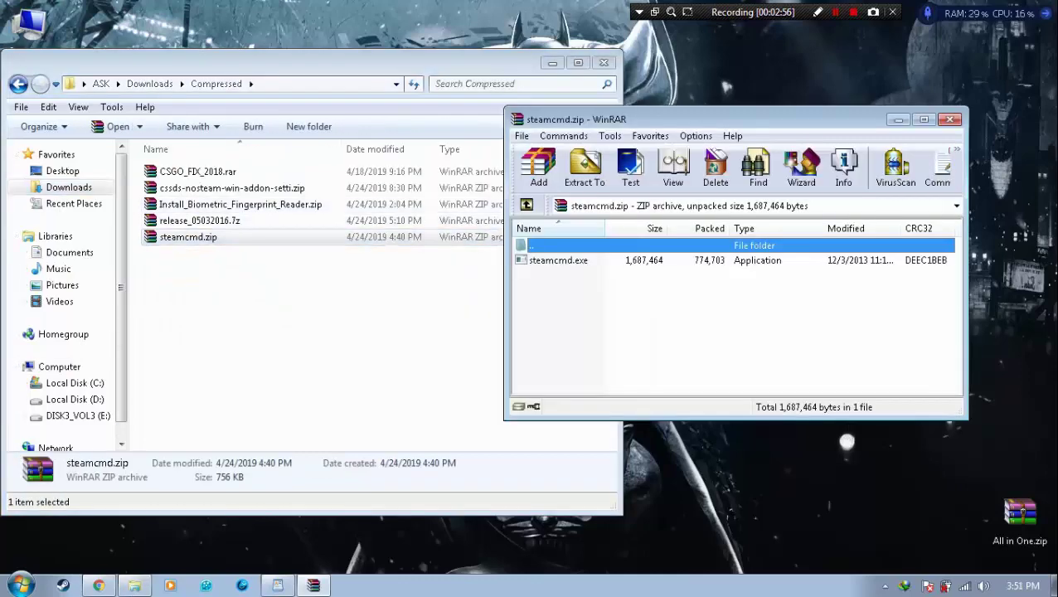
pyautogui.moveTo(778, 319); pyautogui.dragTo(320, 25)
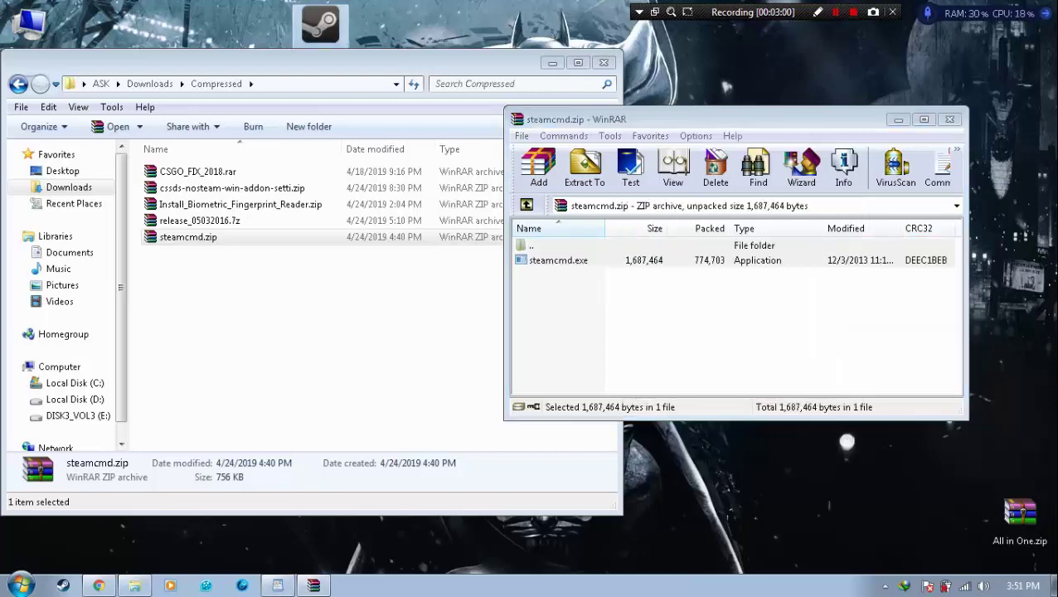
pyautogui.press('super+d')
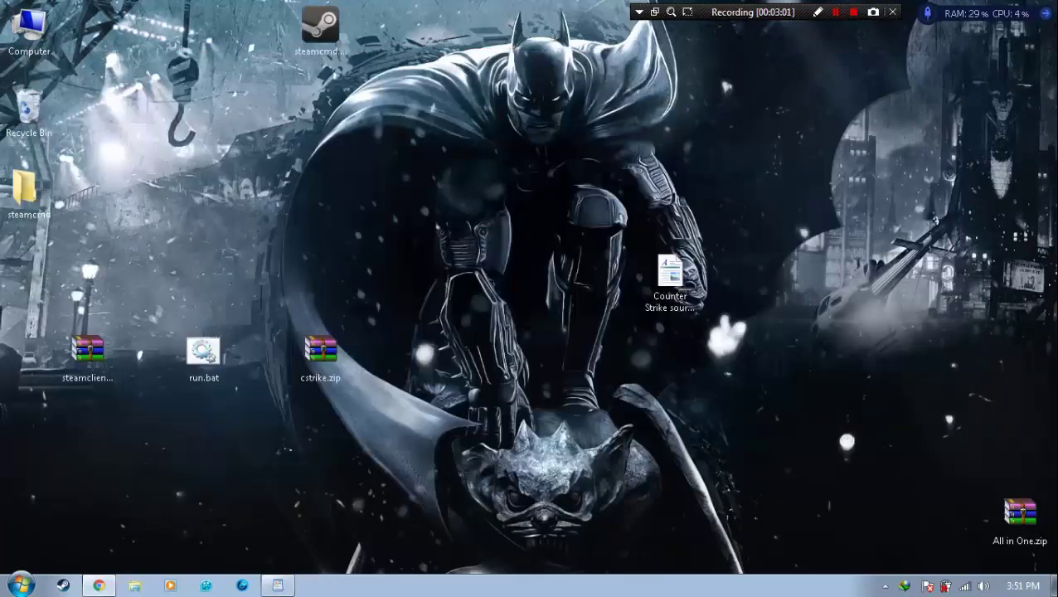
# Step: Move steamcmd.exe toward the middle of the desktop and run it briefly before closing its console
pyautogui.moveTo(320, 24); pyautogui.dragTo(378, 191)
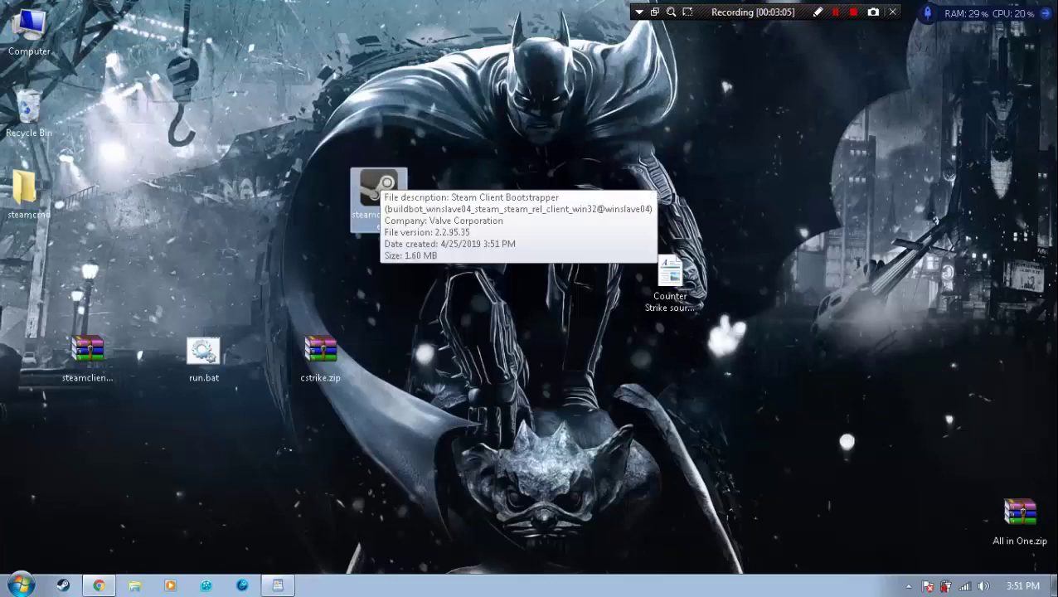
pyautogui.moveTo(404, 120); pyautogui.dragTo(362, 287)
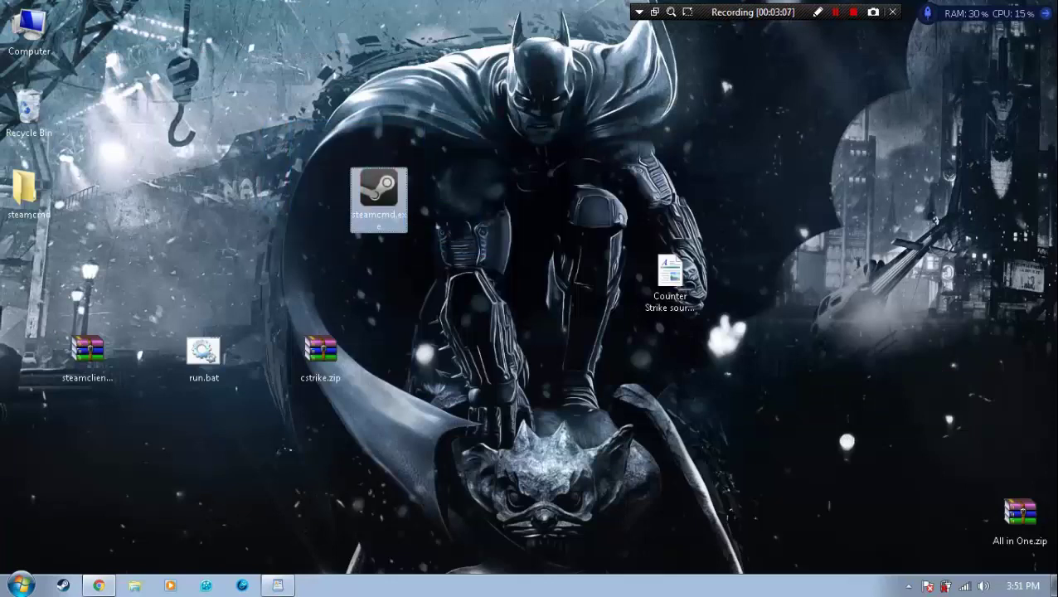
pyautogui.doubleClick(378, 189)
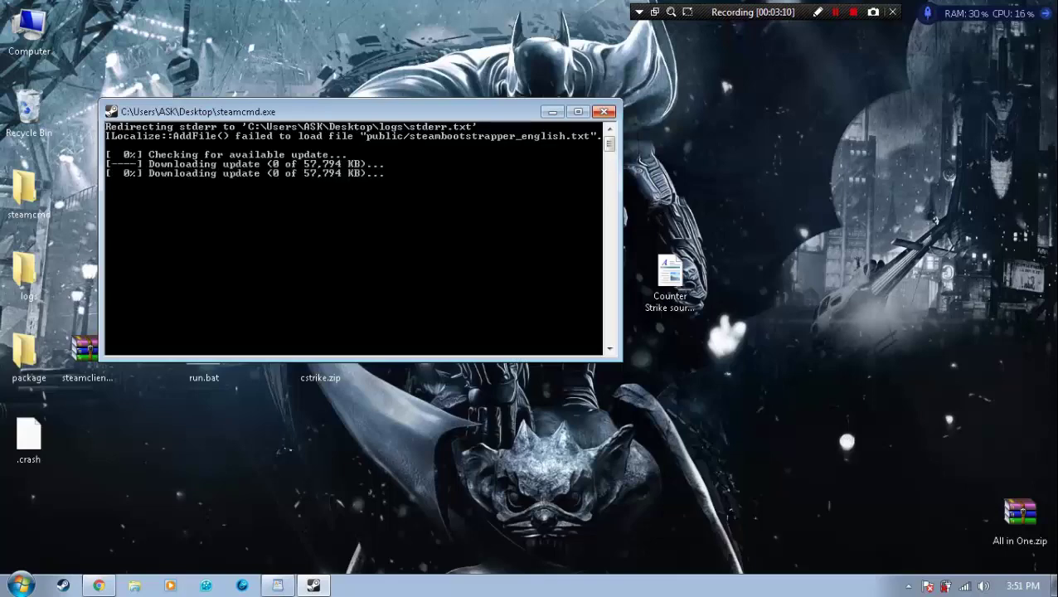
pyautogui.hotkey('alt', 'F4')
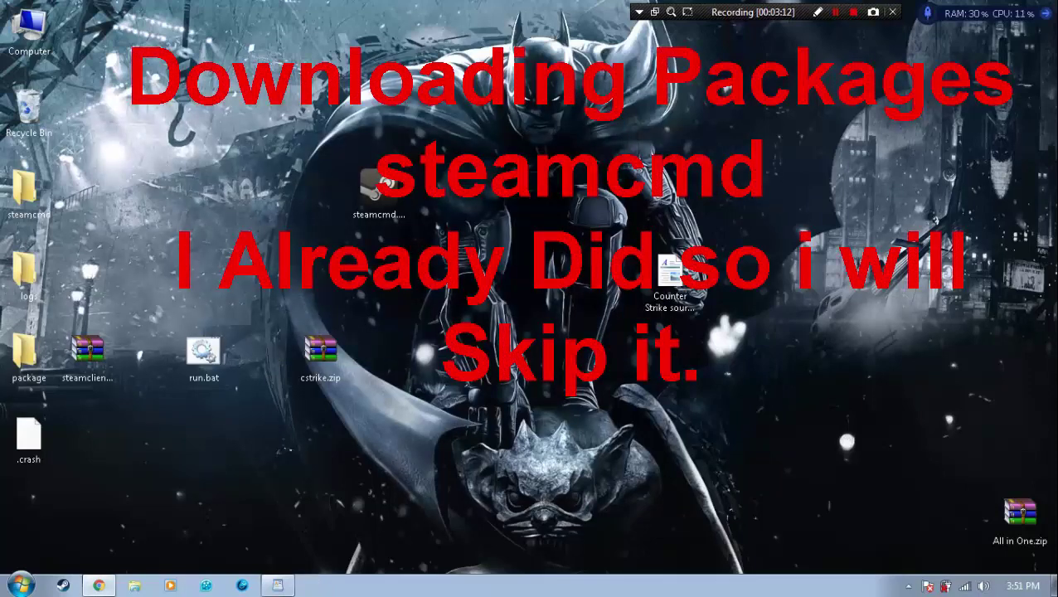
# Step: Delete the logs folder, package folder and .crash file from the desktop and empty the Recycle Bin
pyautogui.moveTo(118, 247); pyautogui.dragTo(4, 383)
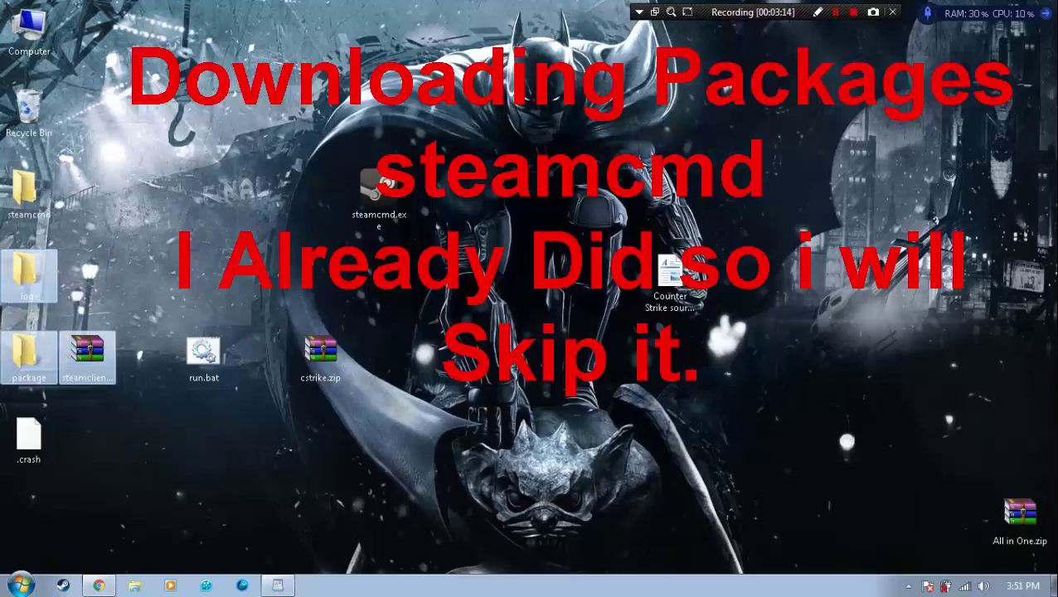
pyautogui.moveTo(17, 493); pyautogui.dragTo(2, 244)
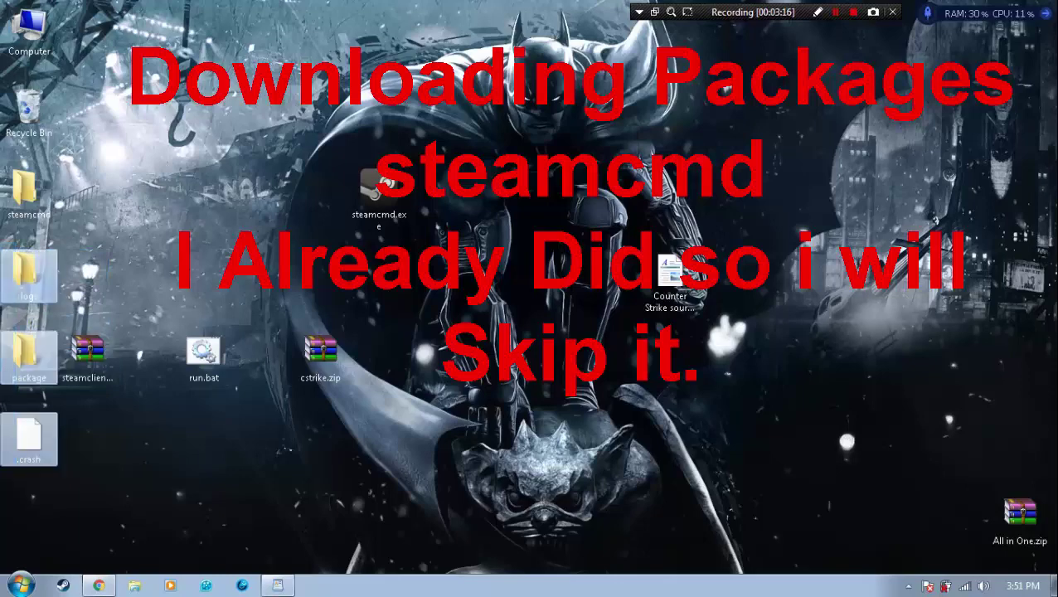
pyautogui.press('Delete')
pyautogui.press('Return')
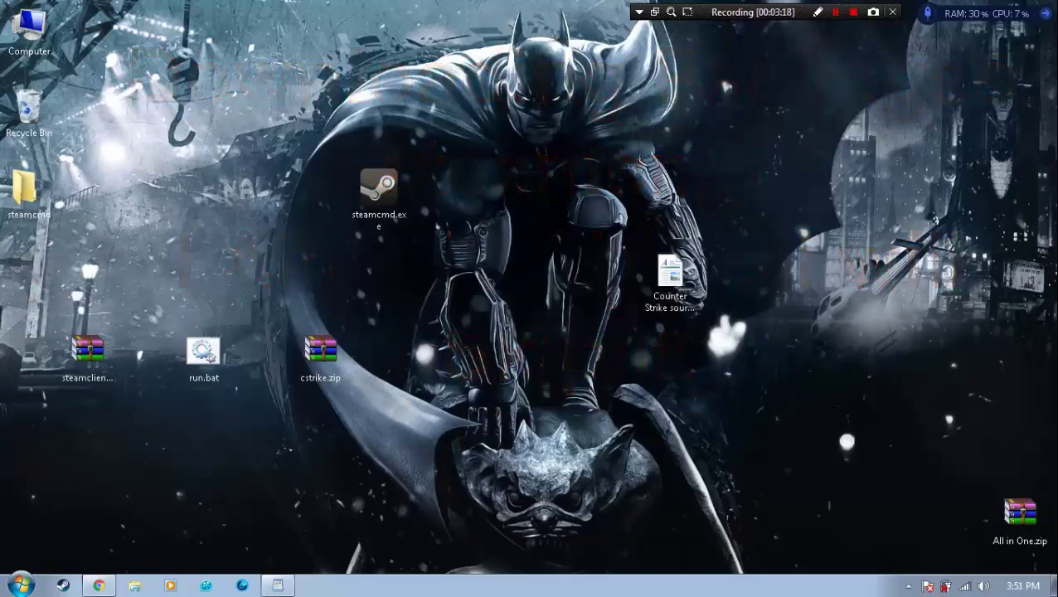
pyautogui.rightClick(28, 113)
pyautogui.click(94, 144)
pyautogui.press('Return')
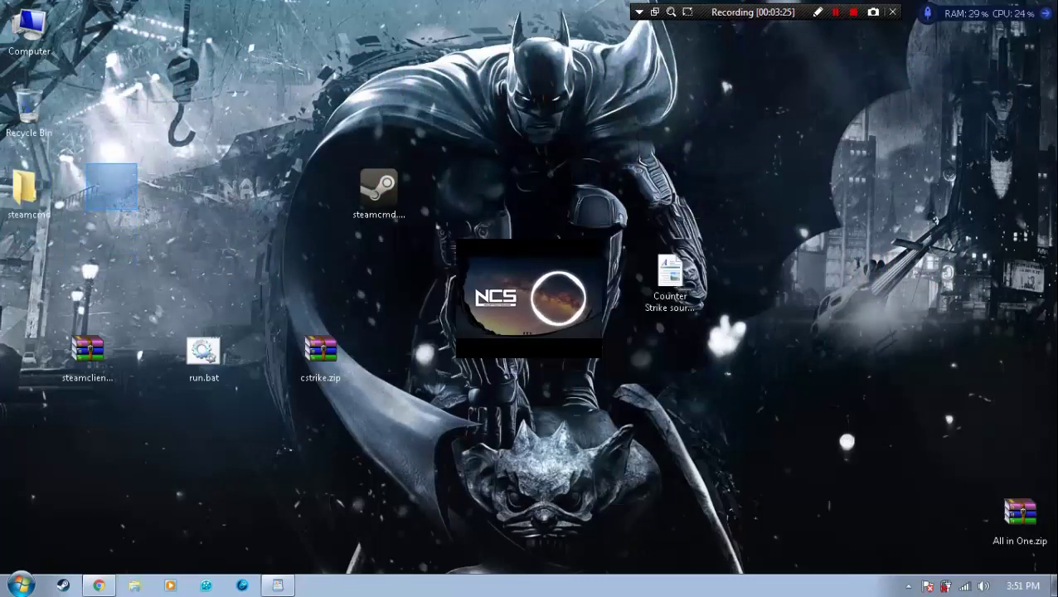
# Step: Run steamcmd.exe from the steamcmd folder on the desktop to download and install its update packages
pyautogui.doubleClick(25, 189)
pyautogui.scroll(-3, 217, 249)
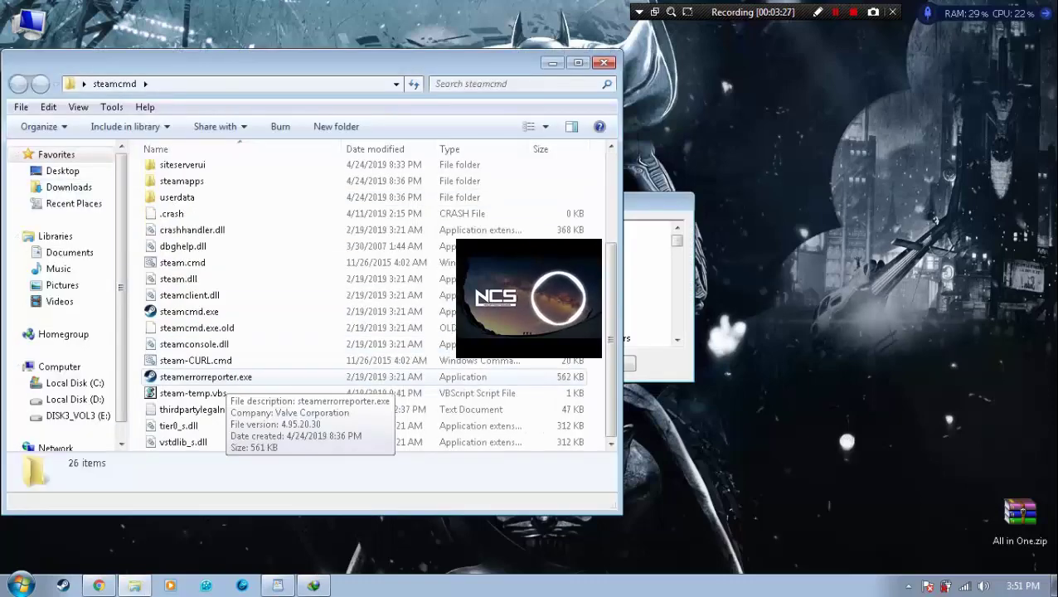
pyautogui.doubleClick(189, 311)
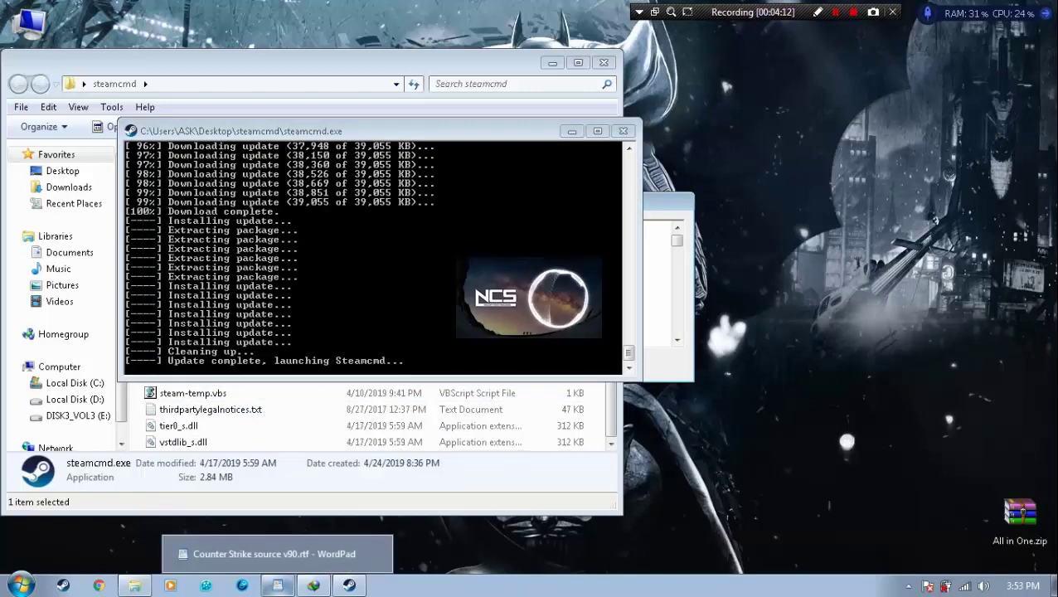
# Step: Add the line "After all packages download of steamcmd>then" above "Follow>>>For PC" in the setup document
pyautogui.click(278, 585)
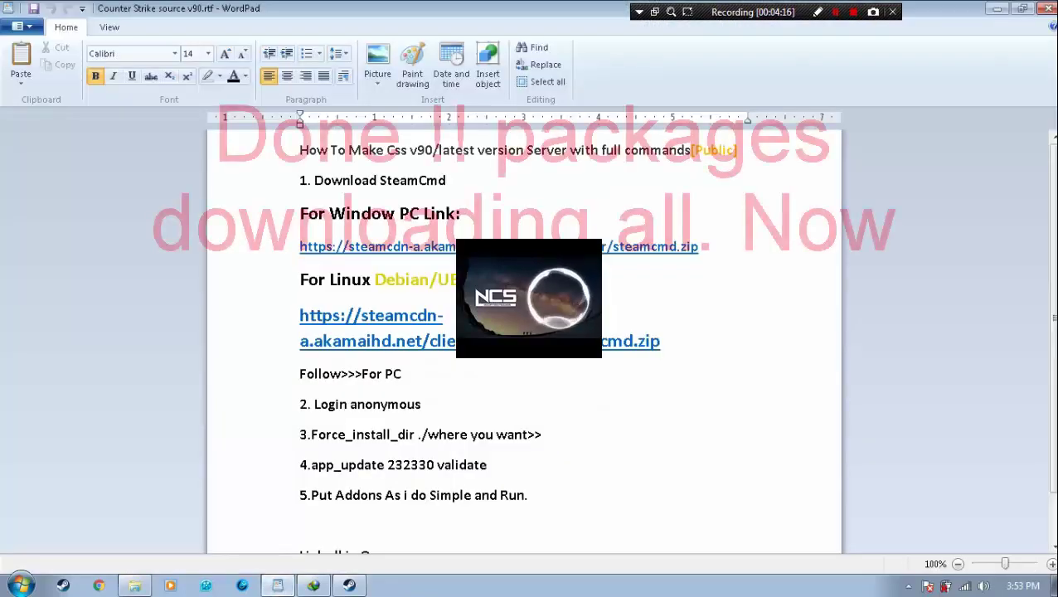
pyautogui.press('Return')
pyautogui.press('Return')
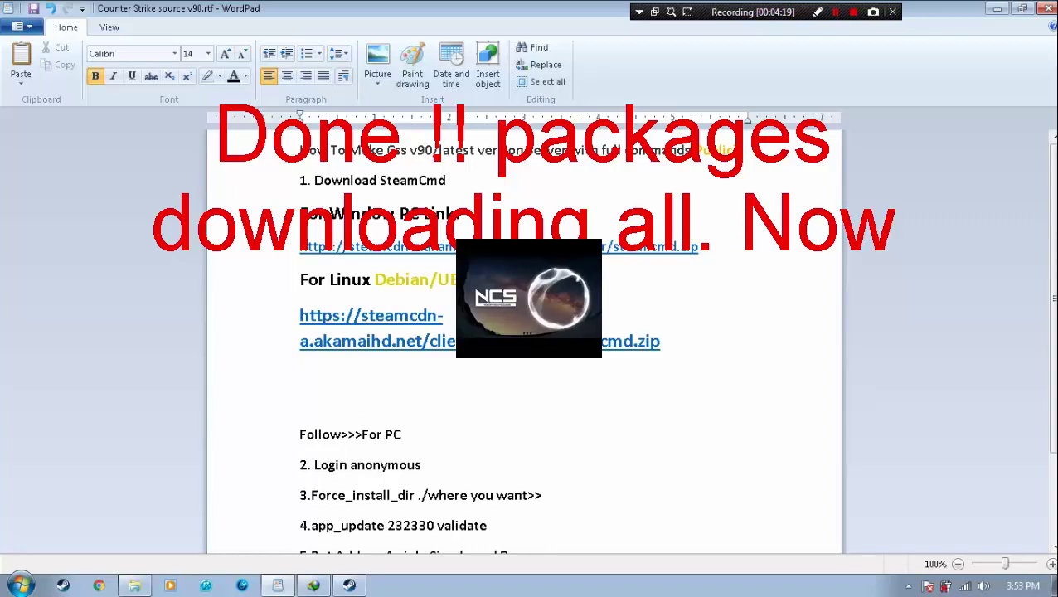
pyautogui.write('After all ')
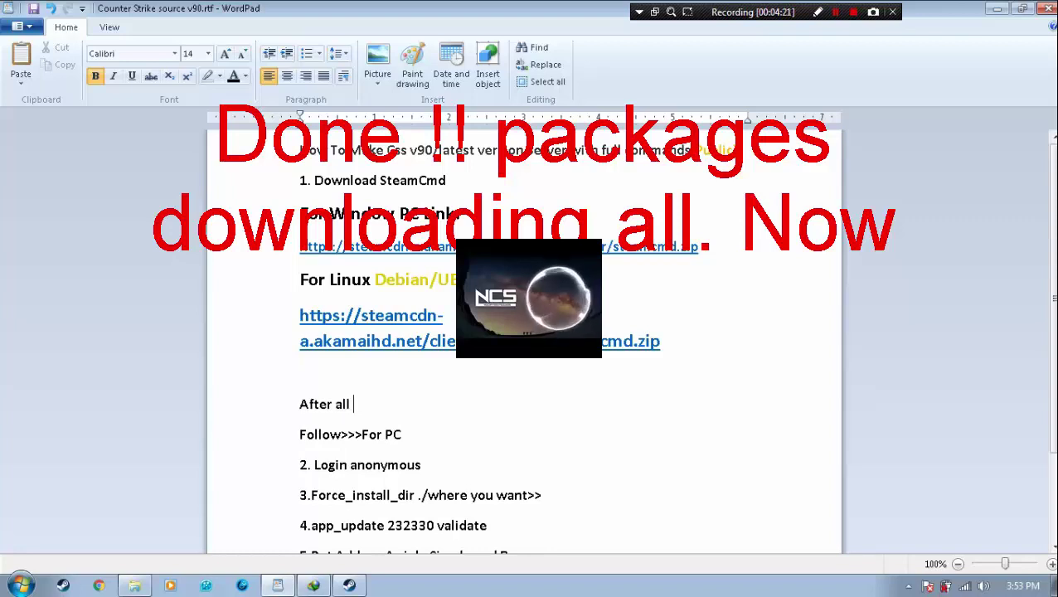
pyautogui.write('packages')
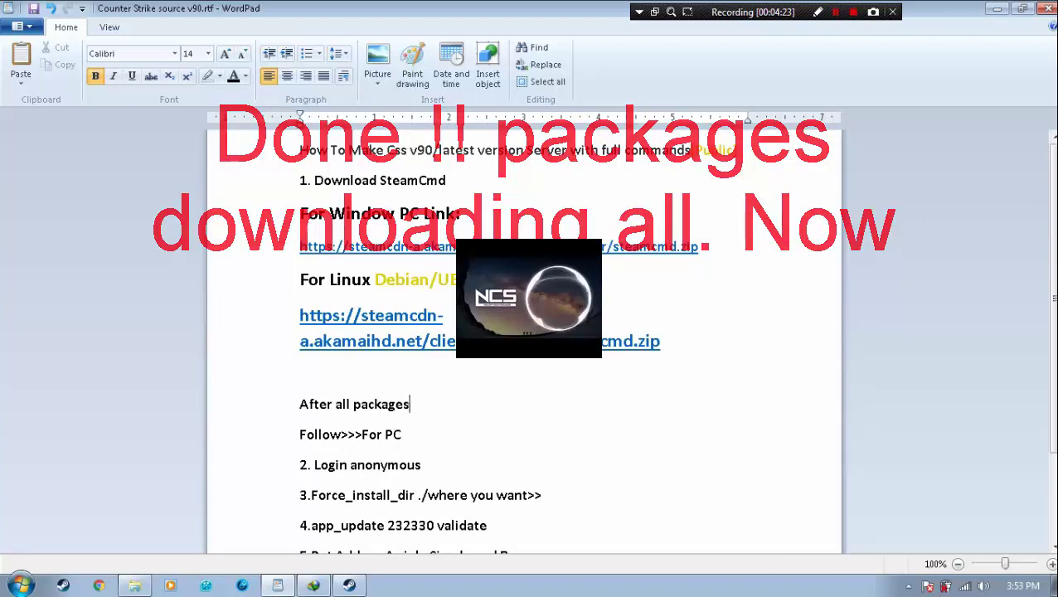
pyautogui.write(' download')
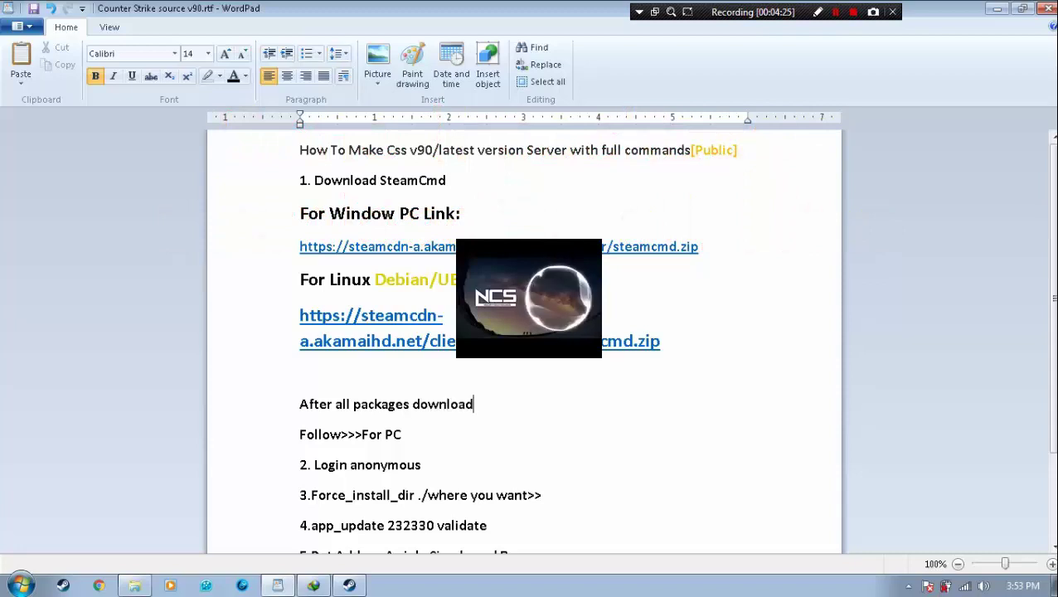
pyautogui.write(' of steam')
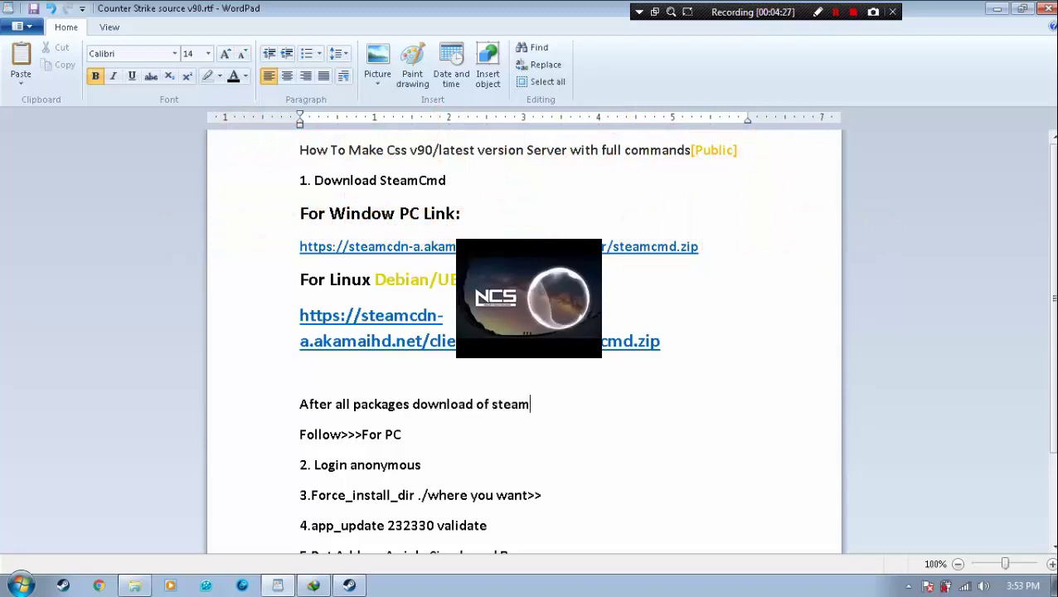
pyautogui.write('cmd>')
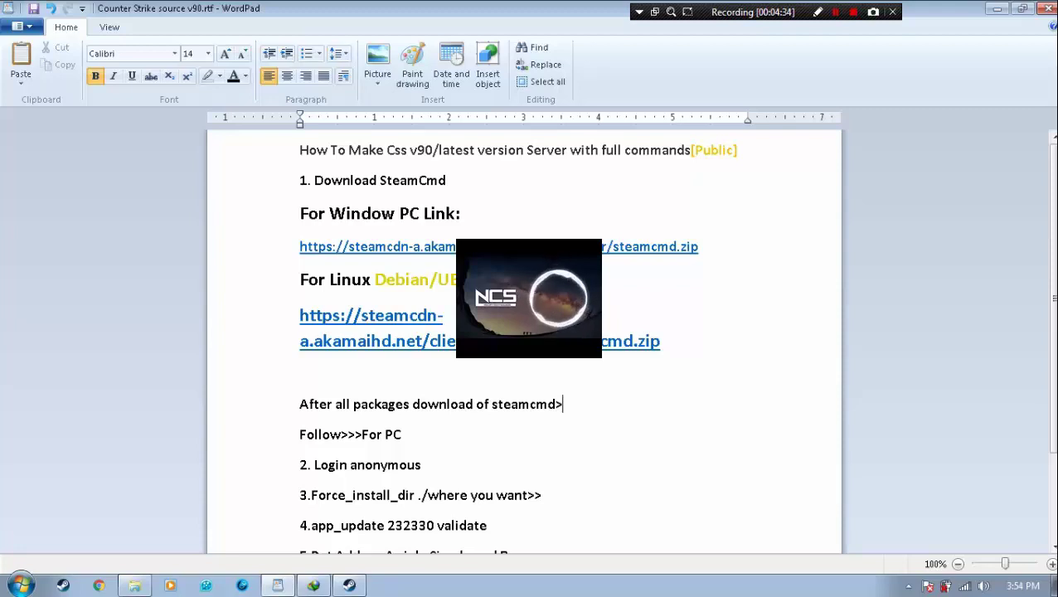
pyautogui.write('th')
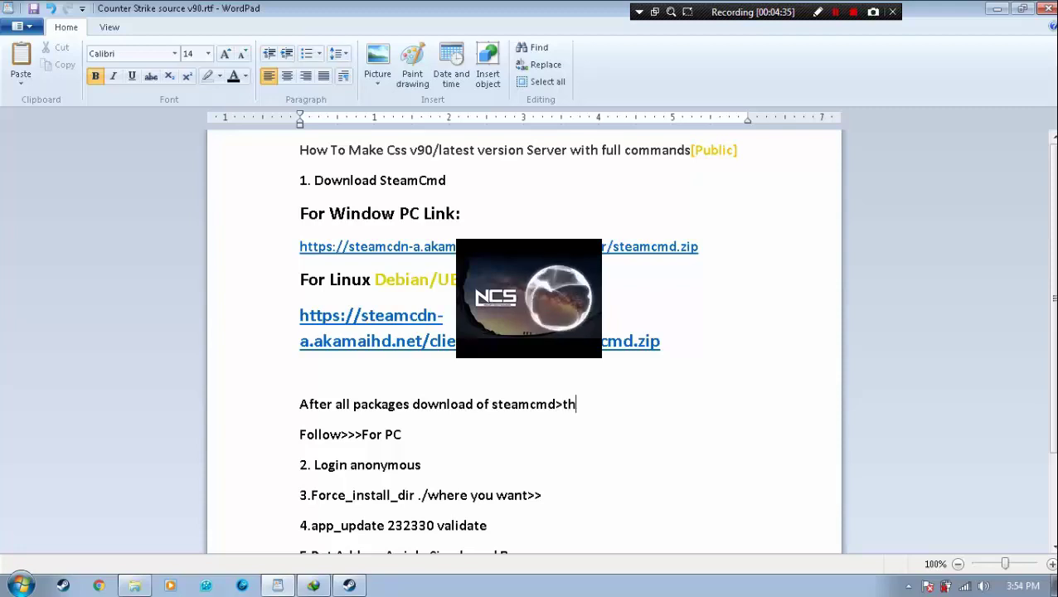
pyautogui.write('en')
# Step: Switch from the setup document to the SteamCMD console and run login anonymous
pyautogui.moveTo(134, 586)
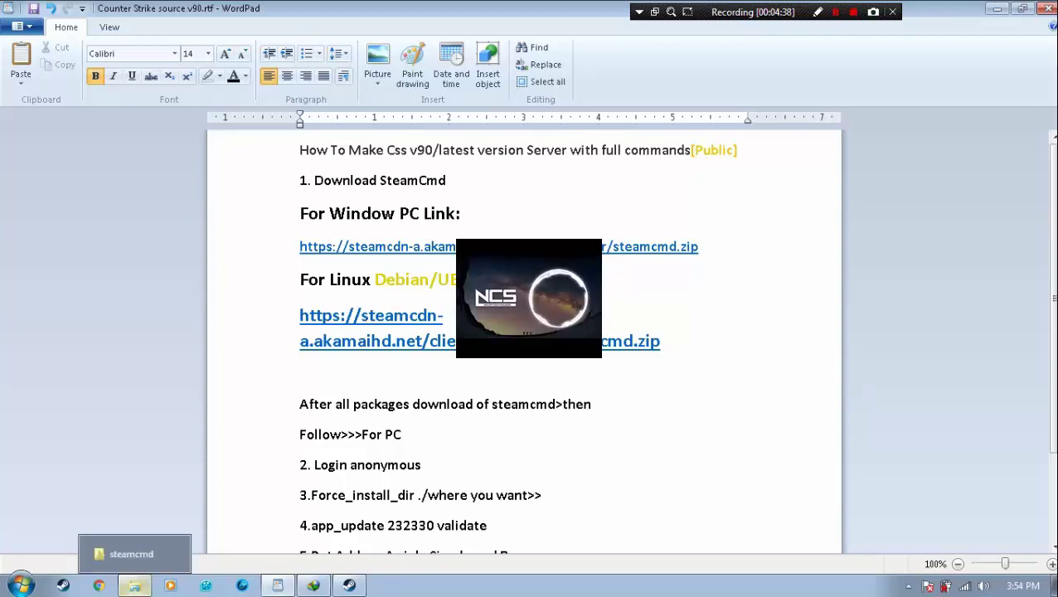
pyautogui.moveTo(299, 435); pyautogui.dragTo(400, 434)
pyautogui.click(457, 495)
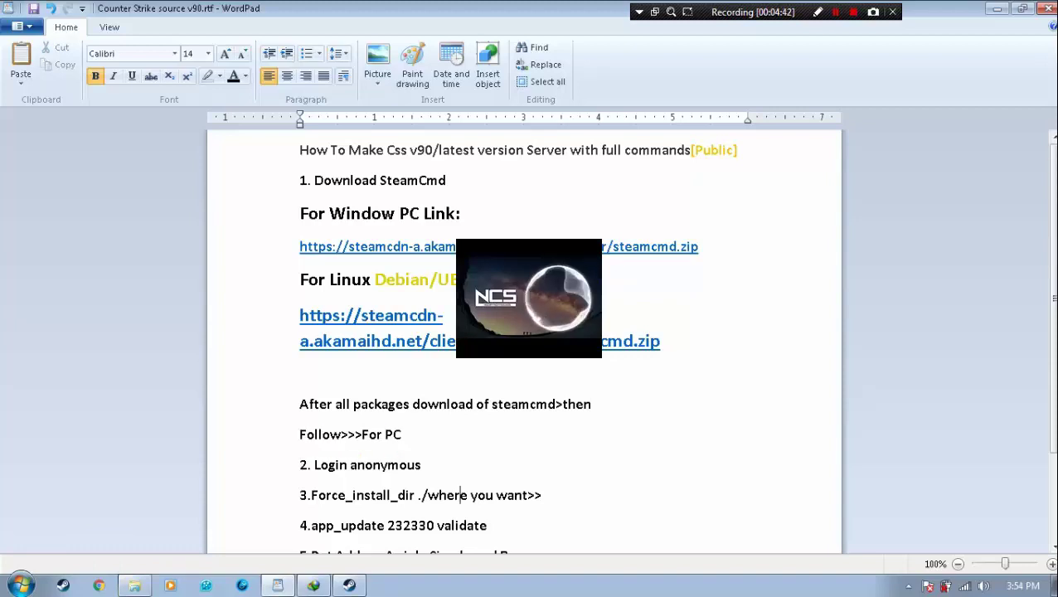
pyautogui.click(340, 464)
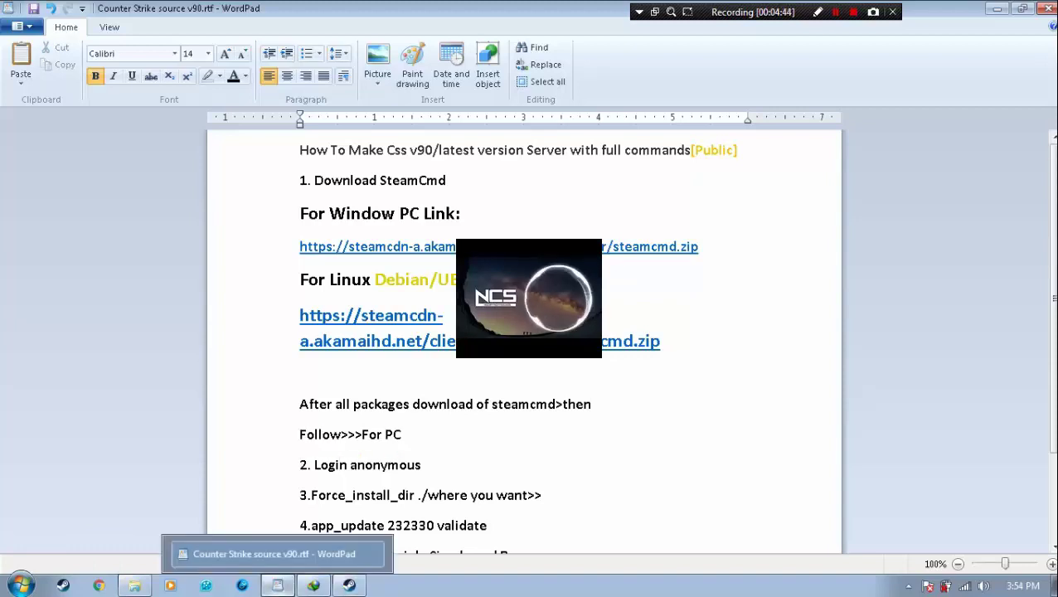
pyautogui.click(277, 585)
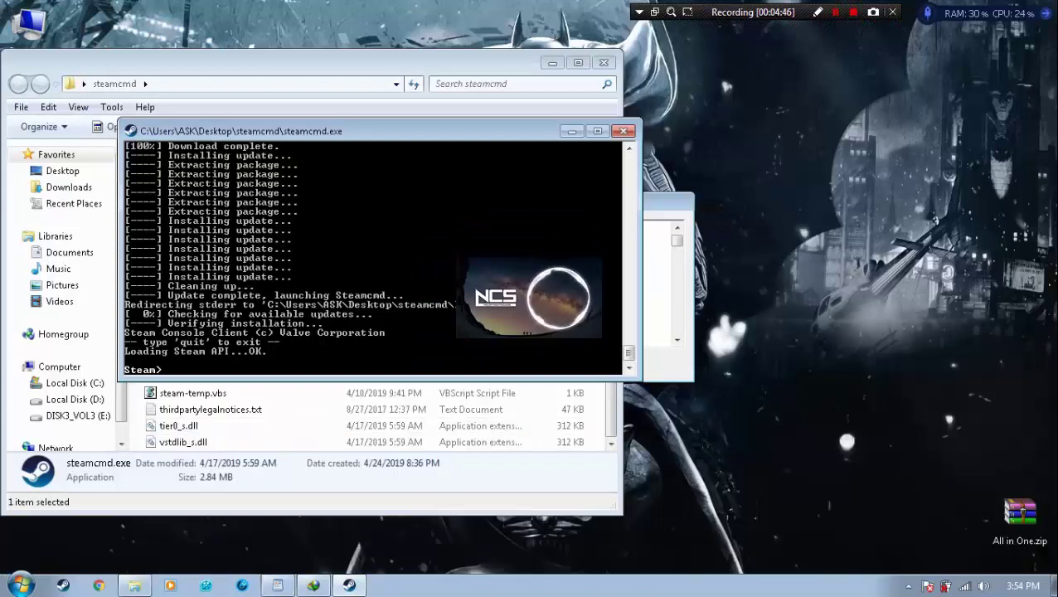
pyautogui.write('login')
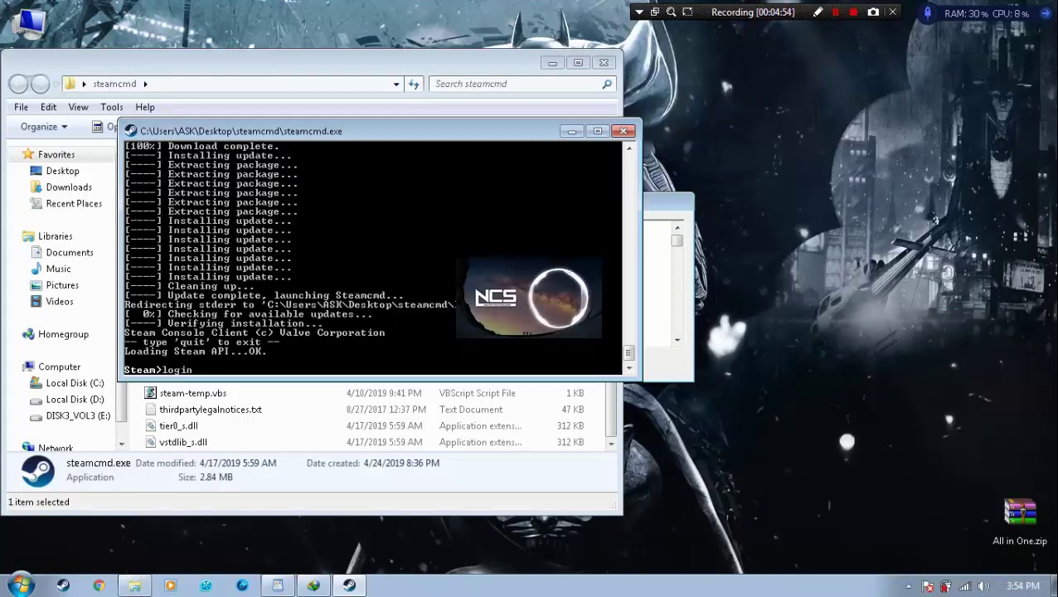
pyautogui.write('anon')
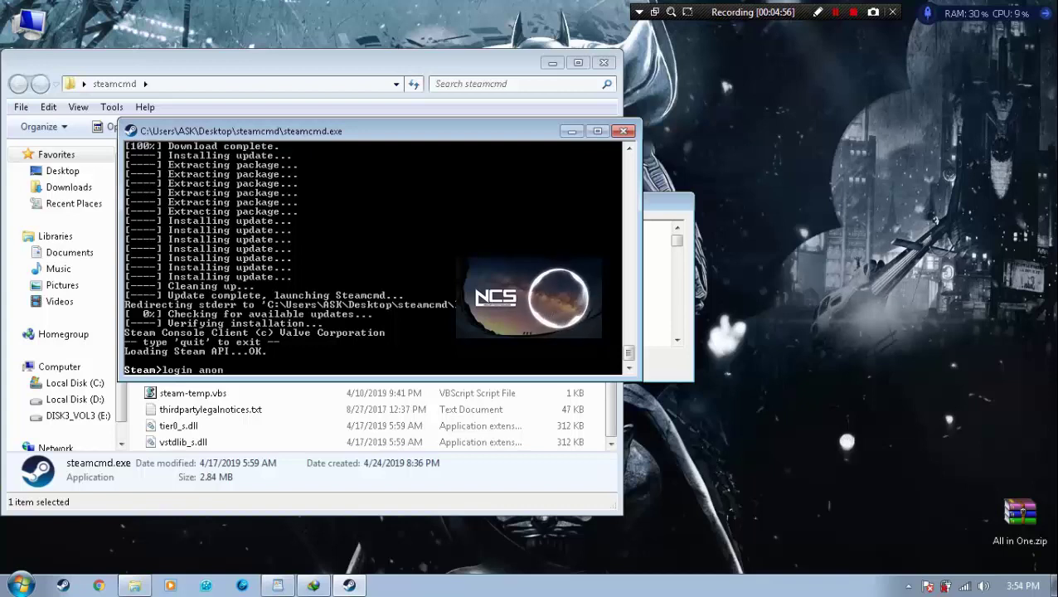
pyautogui.write('ymous')
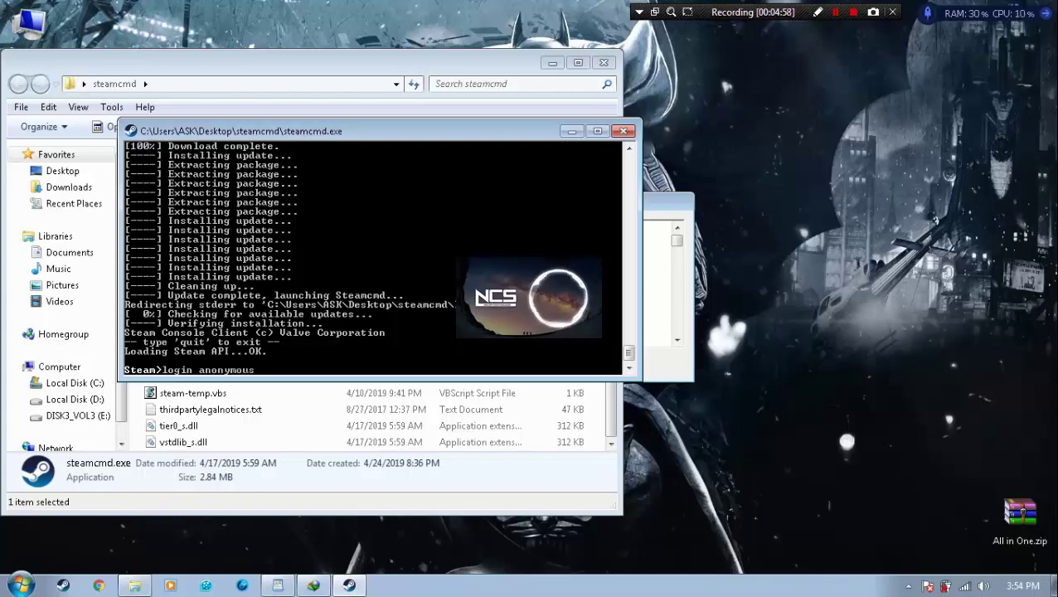
pyautogui.press('Return')
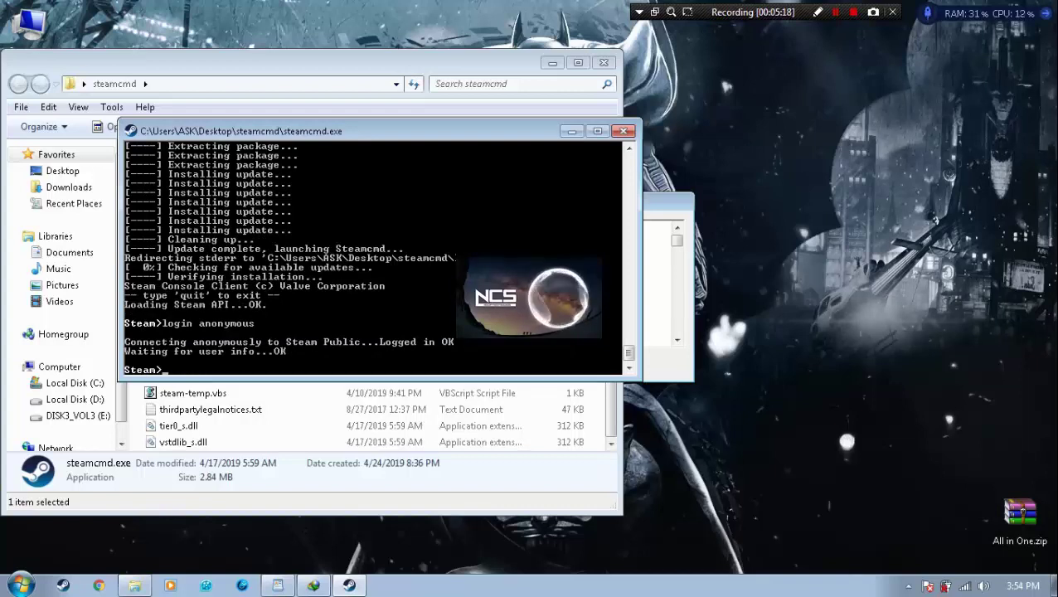
# Step: Enter force_dir_install ./desktop at the Steam prompt, consulting the Force_install_dir line in the setup document
pyautogui.write('force')
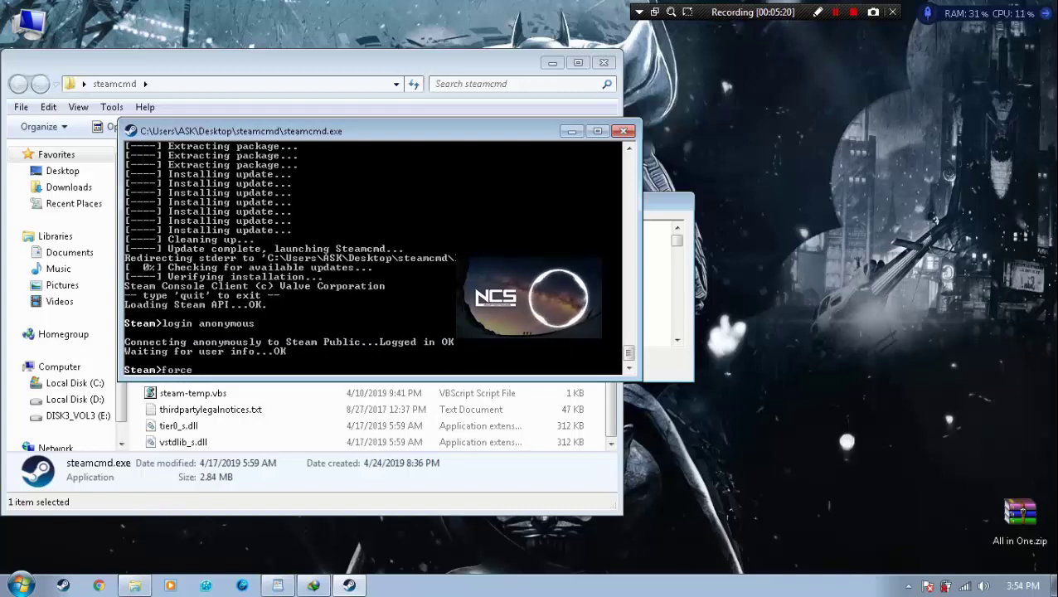
pyautogui.write('_d')
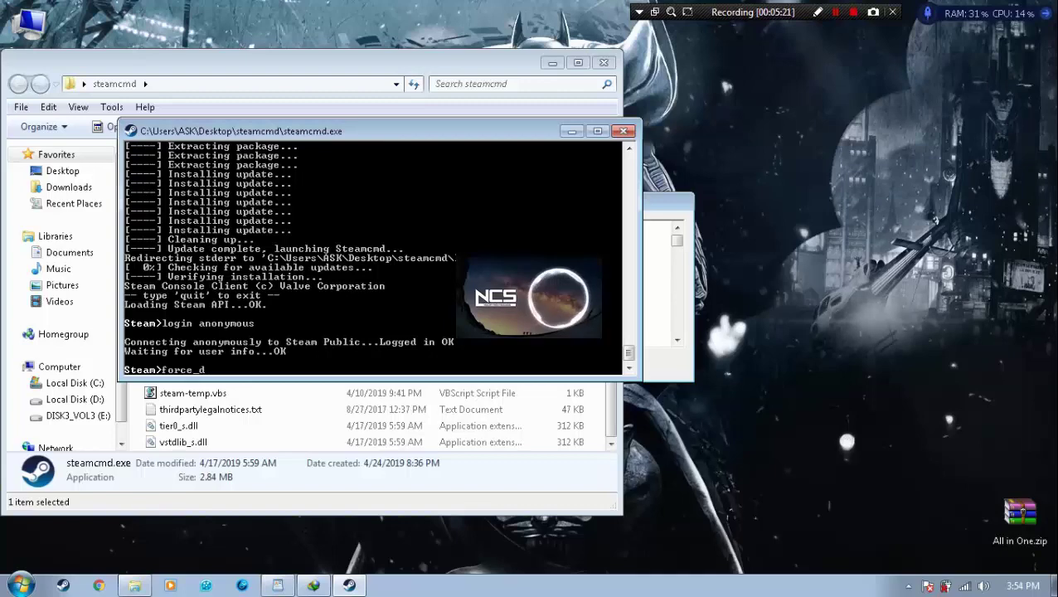
pyautogui.write('ir_install')
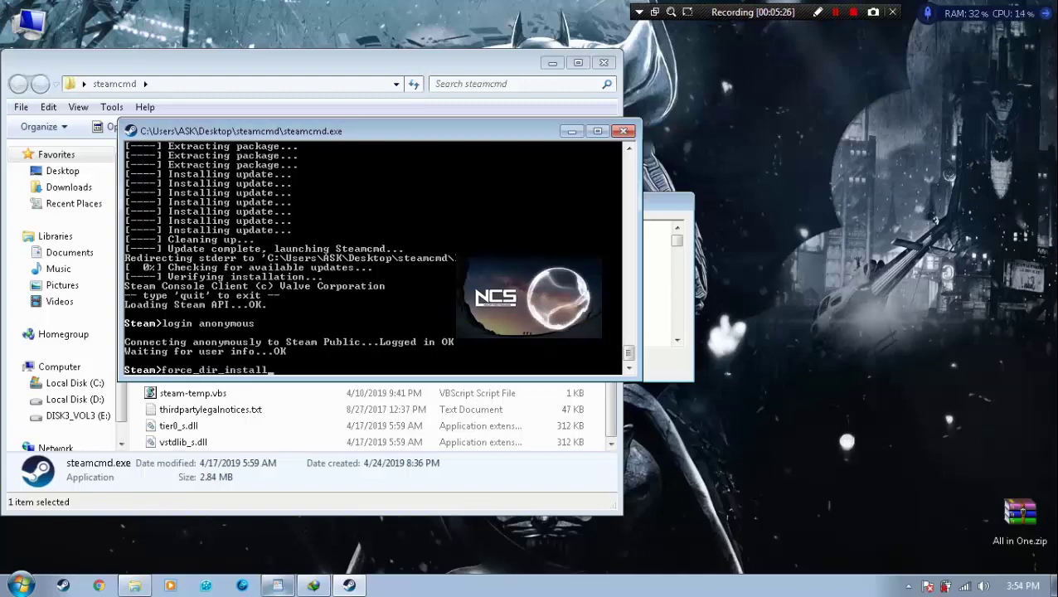
pyautogui.click(277, 585)
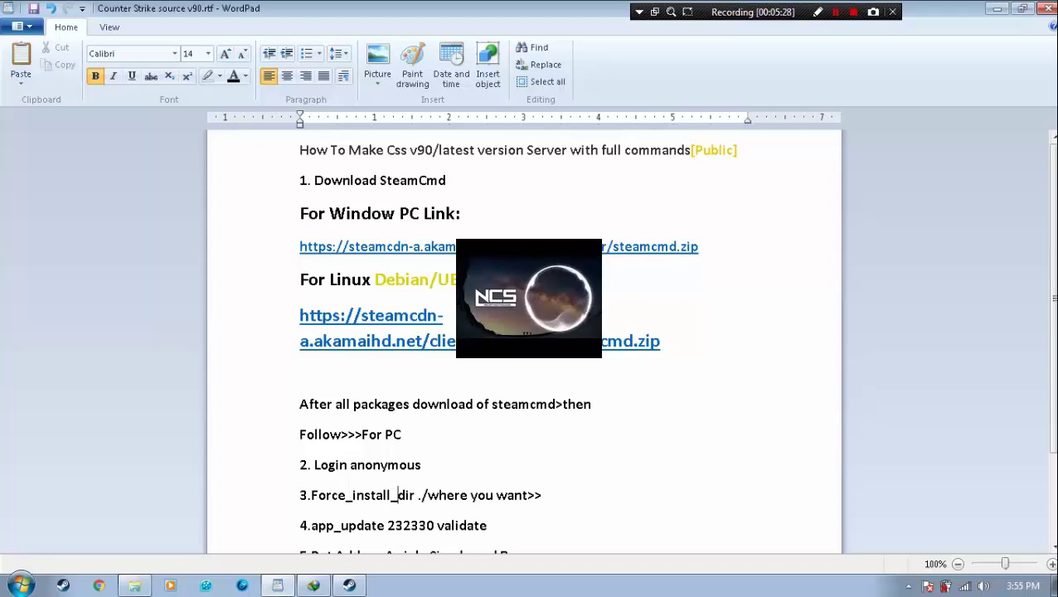
pyautogui.moveTo(398, 495); pyautogui.dragTo(310, 495)
pyautogui.click(401, 495)
pyautogui.moveTo(542, 495); pyautogui.dragTo(299, 495)
pyautogui.click(278, 585)
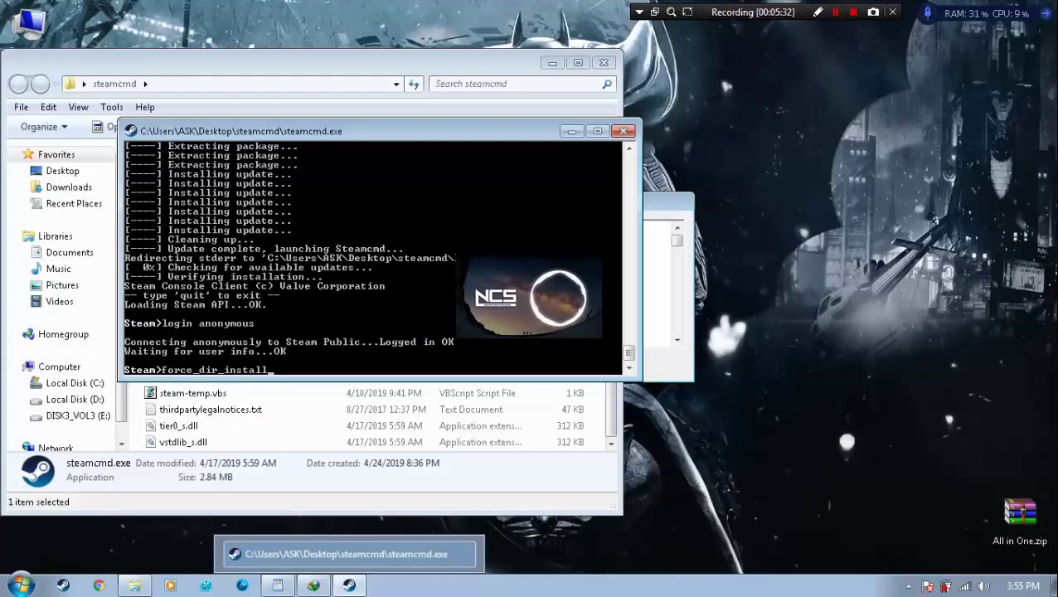
pyautogui.write('./')
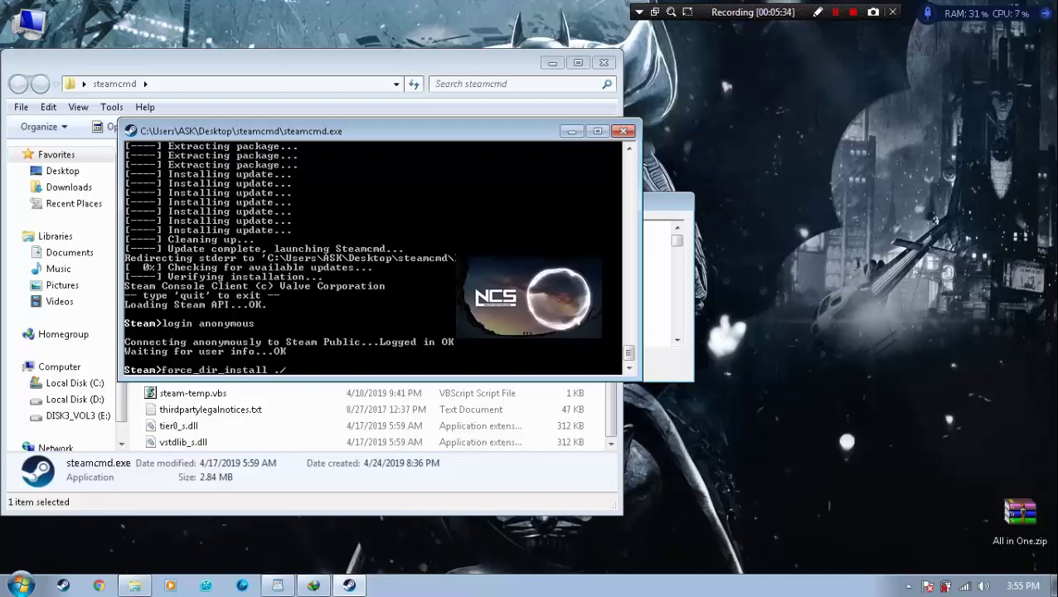
pyautogui.write('des')
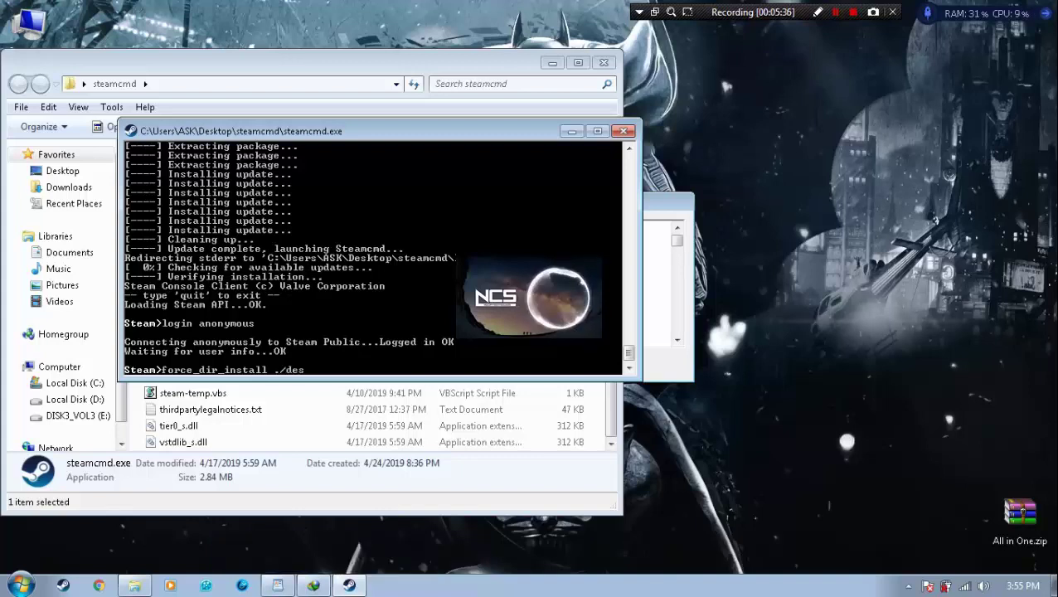
pyautogui.write('ktop')
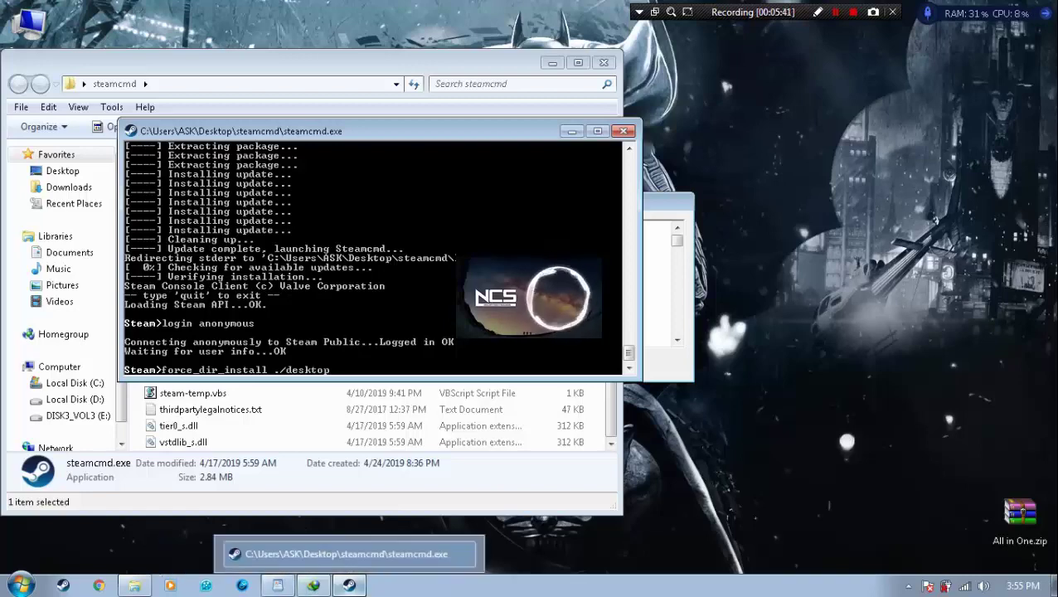
# Step: Add the note "[i will install it in Steamcmd on desktop ]" at the end of the Force_install_dir line in the setup document
pyautogui.click(278, 585)
pyautogui.click(542, 495)
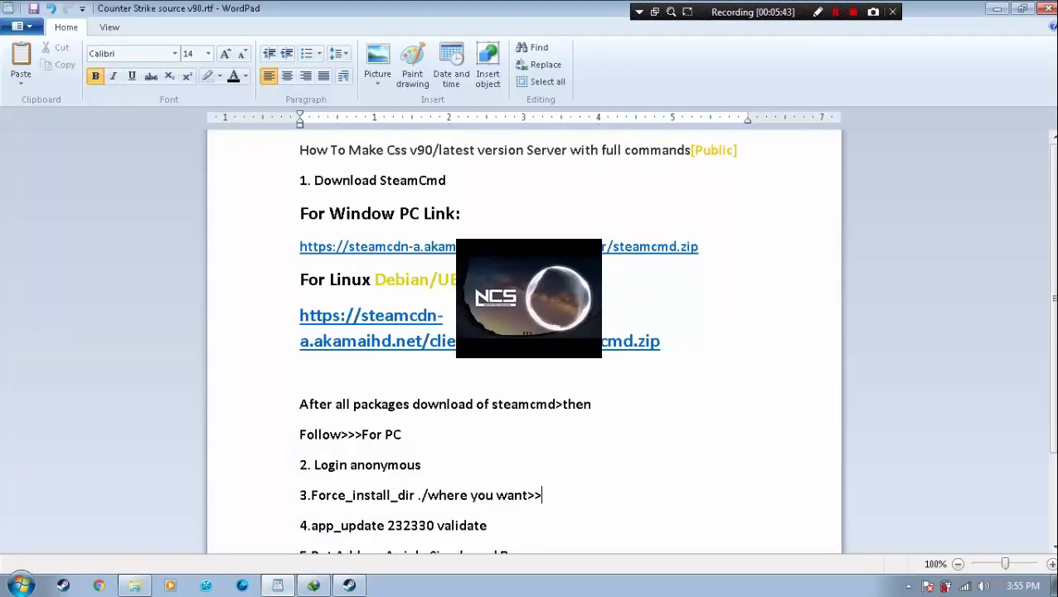
pyautogui.write('[i wil')
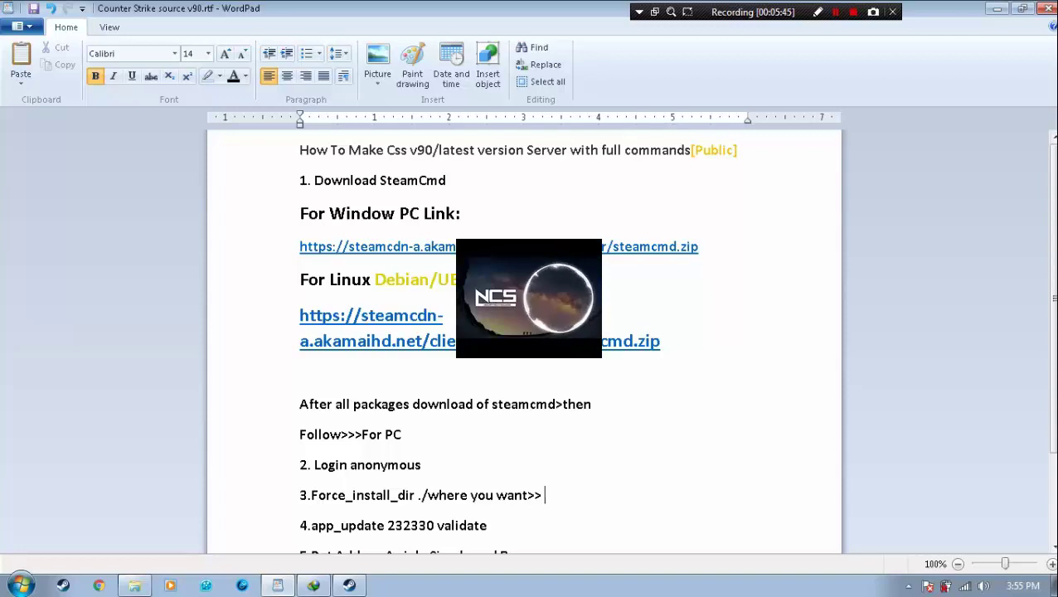
pyautogui.write('l instal')
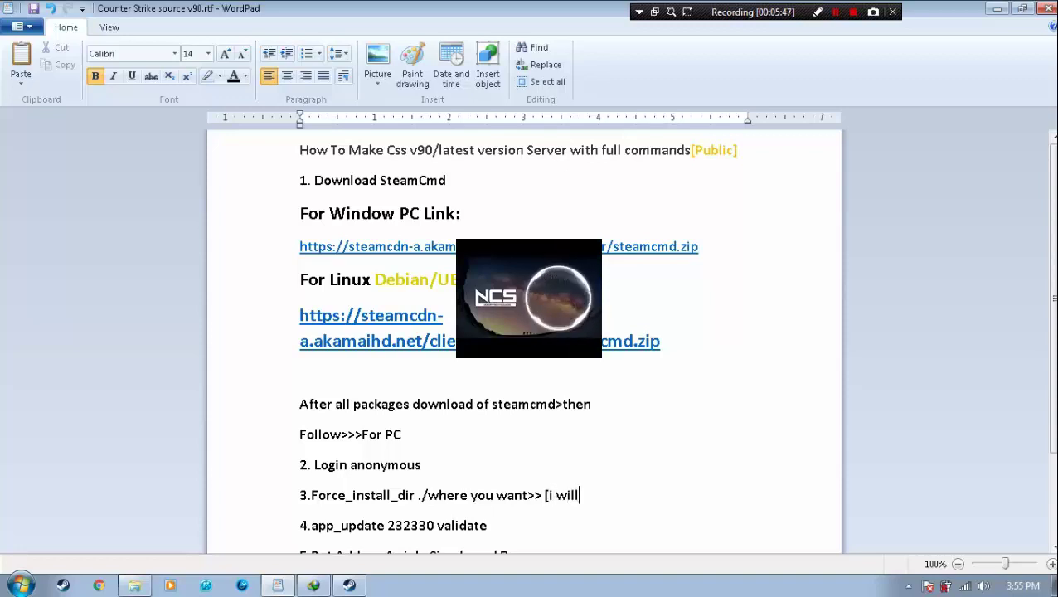
pyautogui.write('l it in')
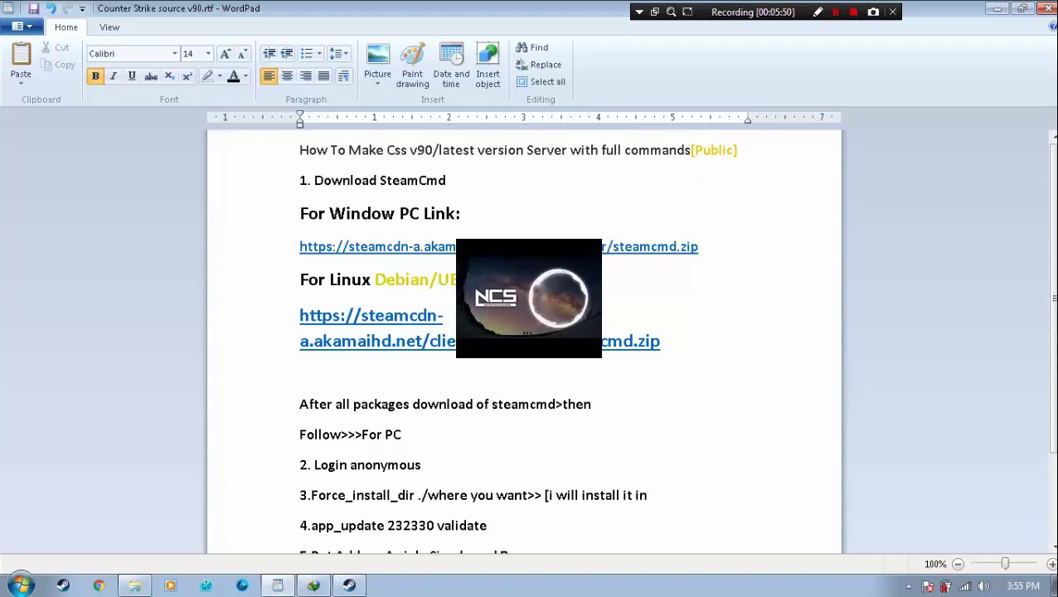
pyautogui.write(' S')
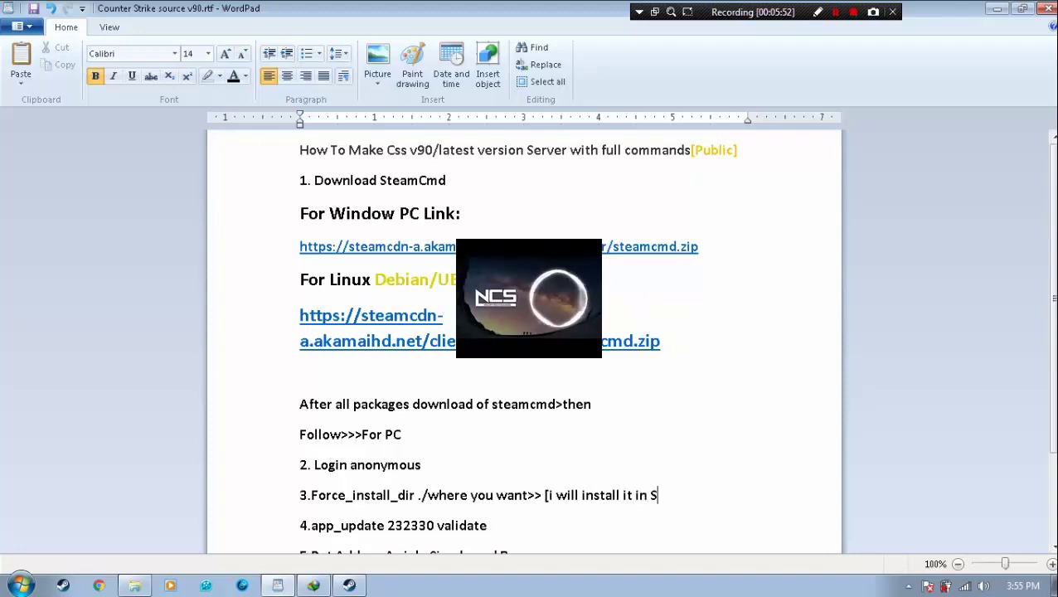
pyautogui.write('teamcmd')
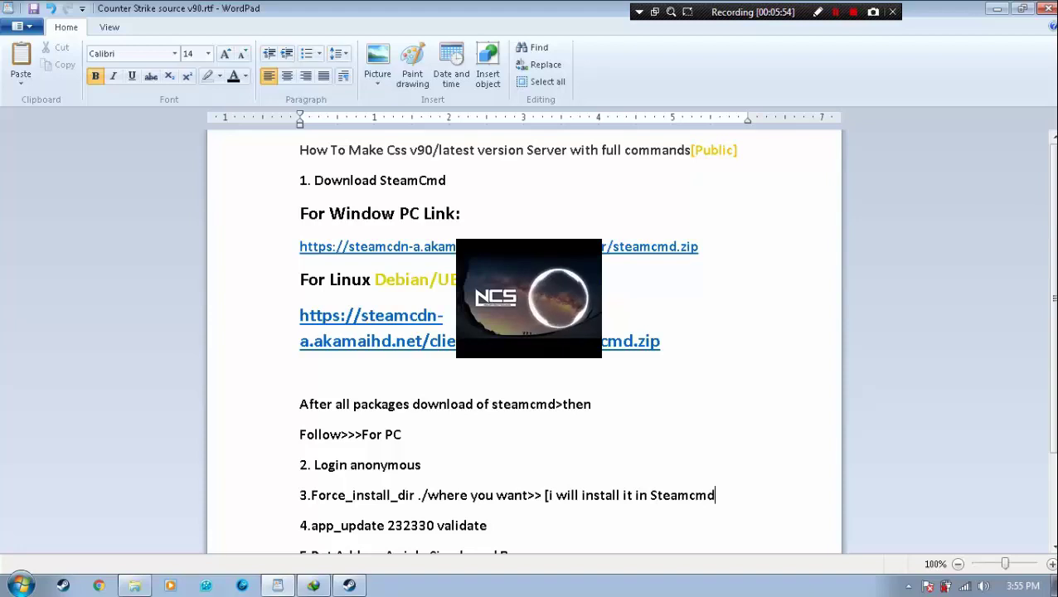
pyautogui.write(' on des')
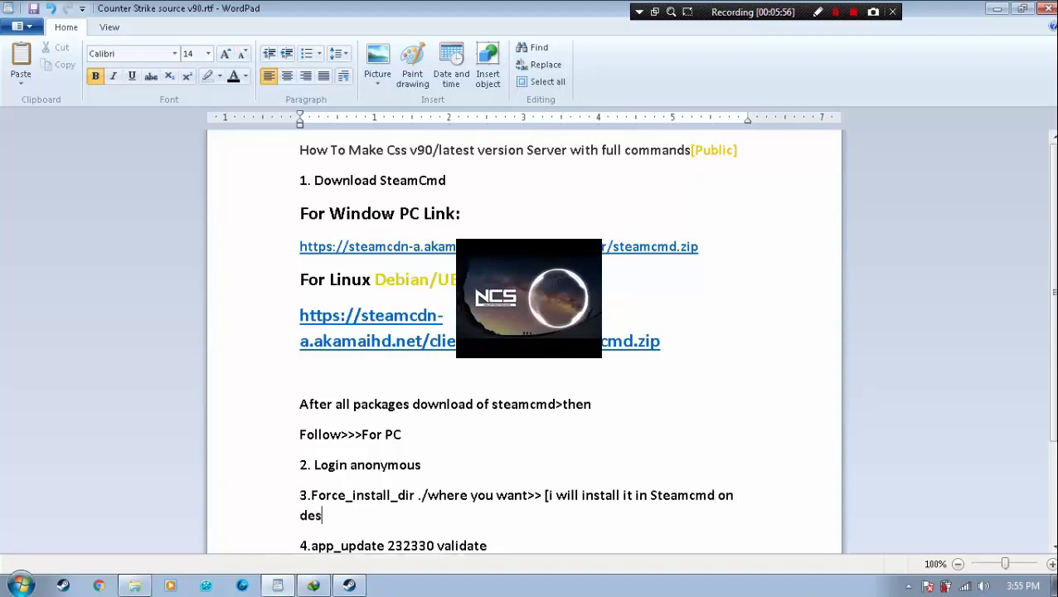
pyautogui.write('ktop')
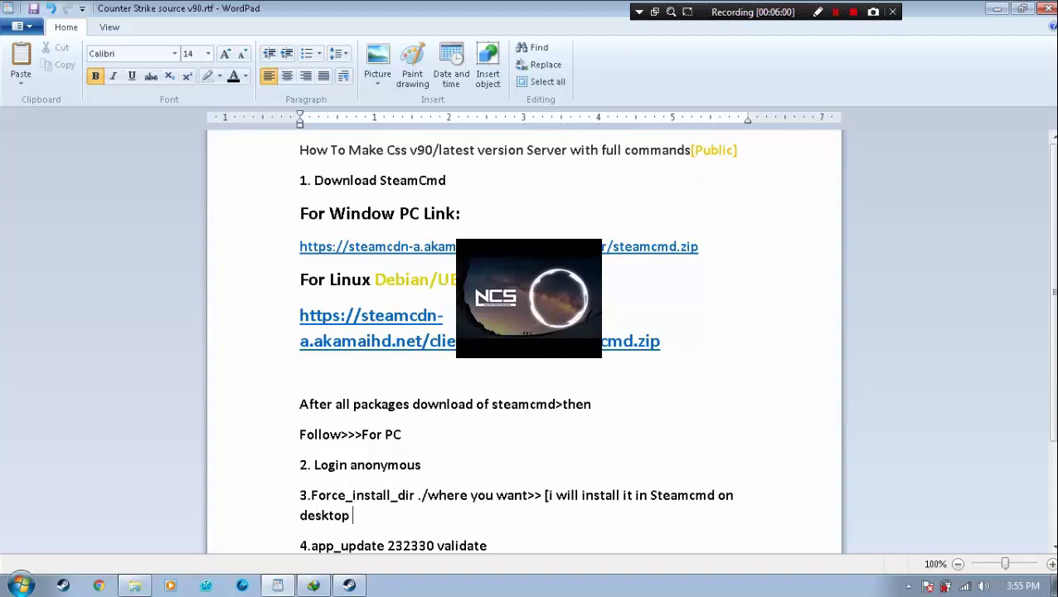
pyautogui.write(' ]')
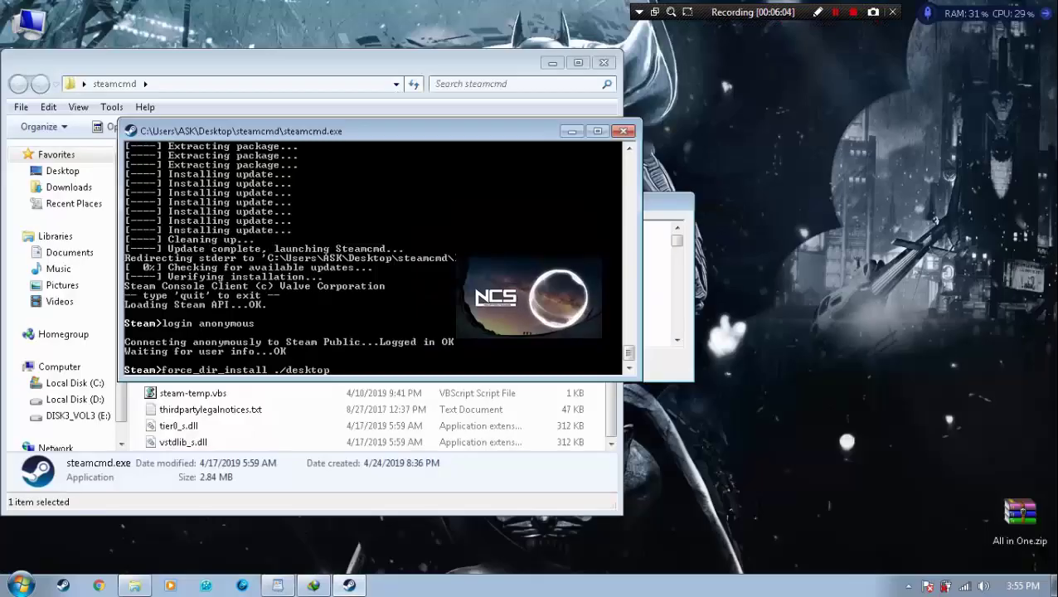
# Step: Try to set the install directory by completing the pending SteamCMD command as force_dir_install ./desktop/ and running it
pyautogui.write('/')
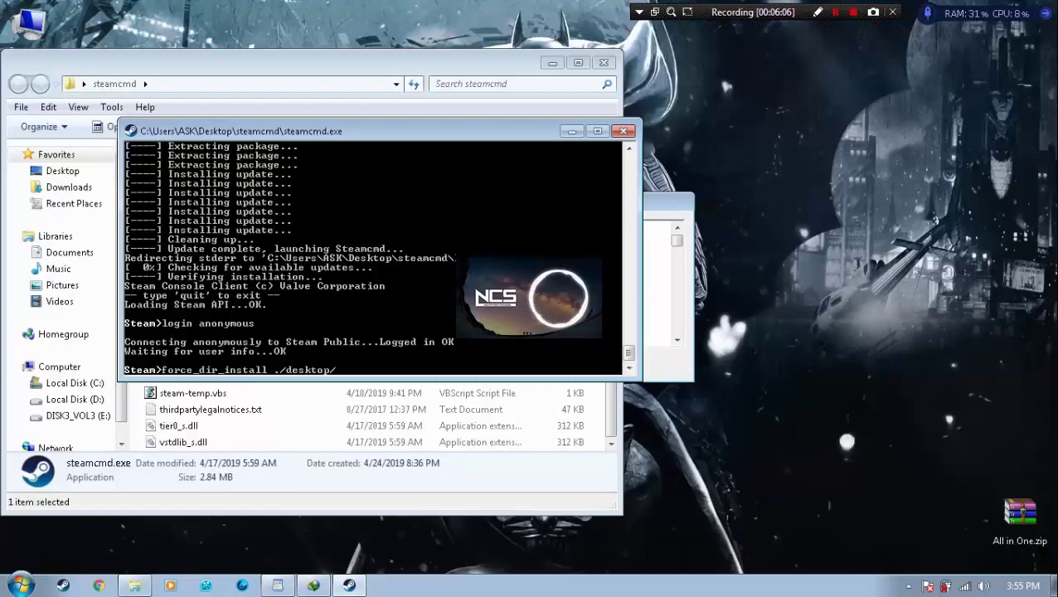
pyautogui.press('Return')
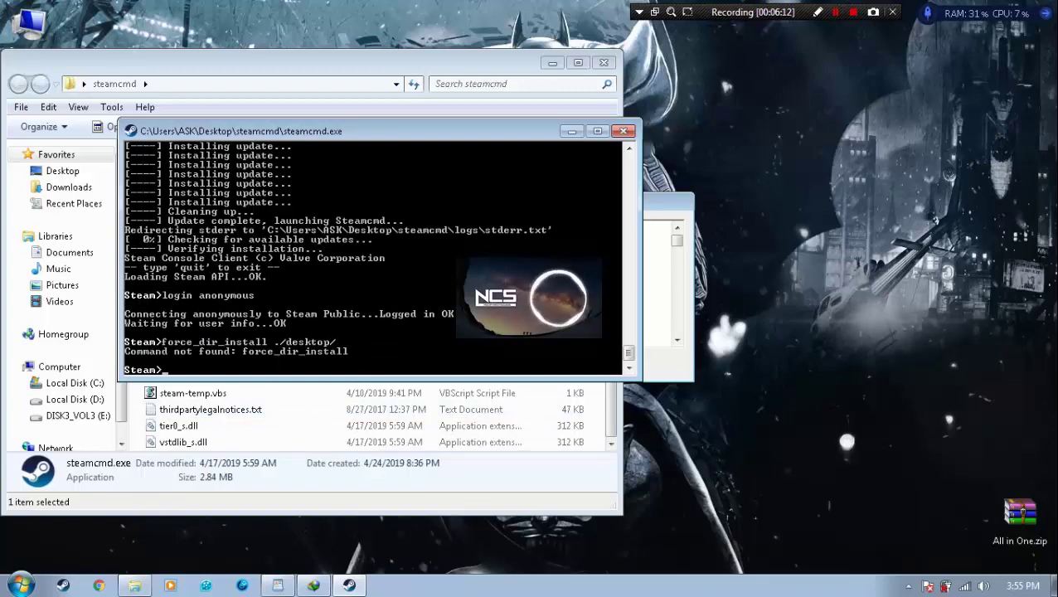
# Step: Check the Force_install_dir line in the setup document and run Force_install_dir ./desktop/ in the SteamCMD console
pyautogui.click(278, 585)
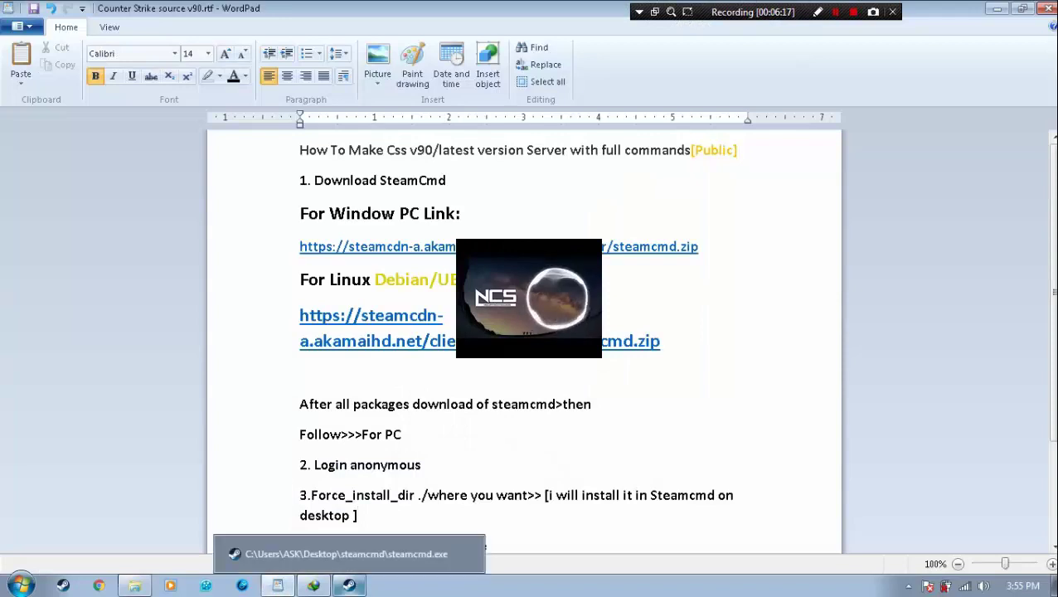
pyautogui.click(349, 585)
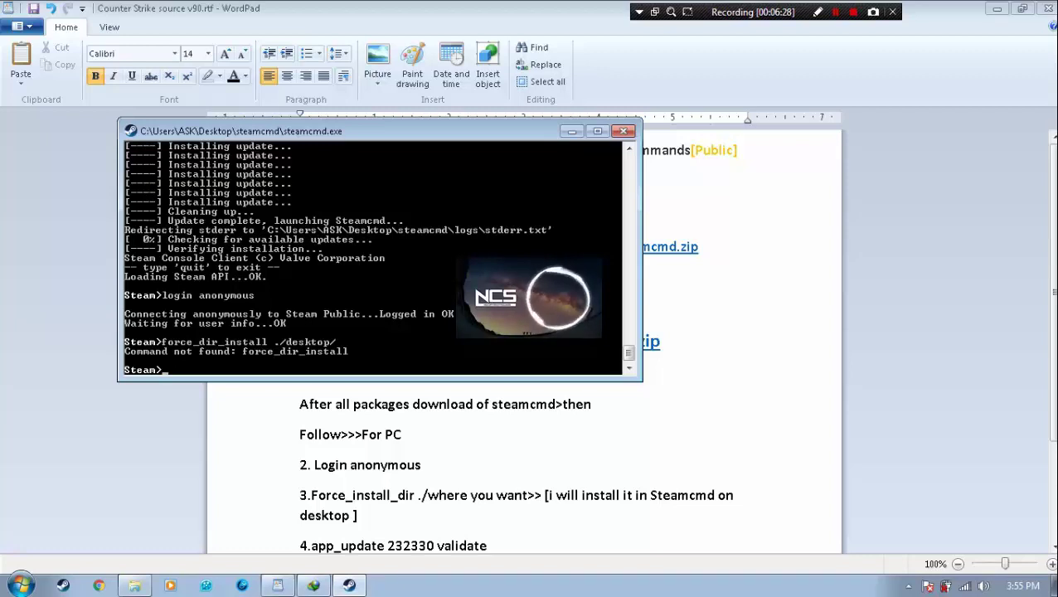
pyautogui.write('For')
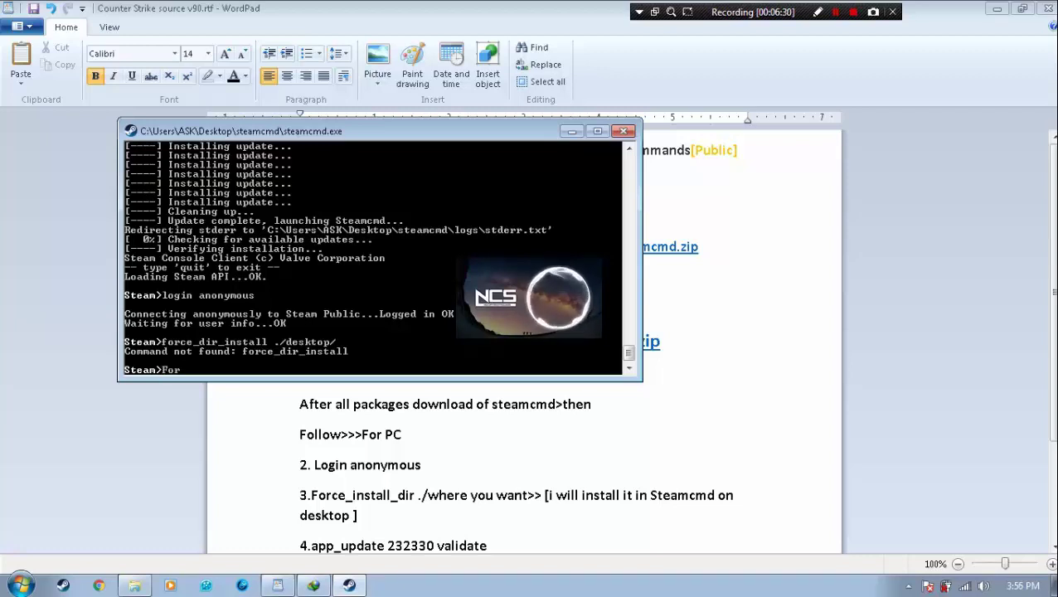
pyautogui.write('ce')
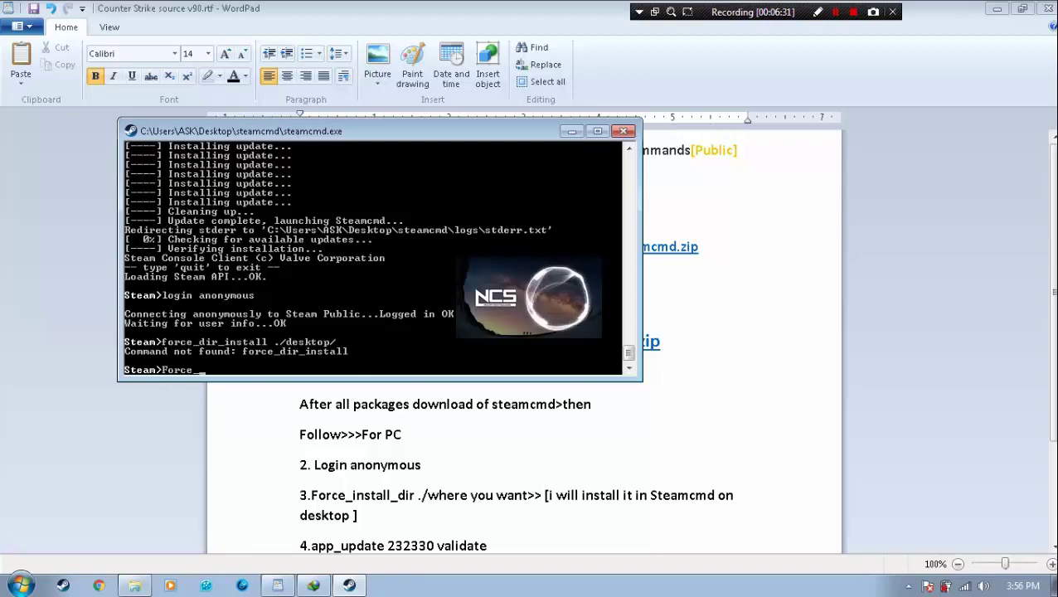
pyautogui.write('_install')
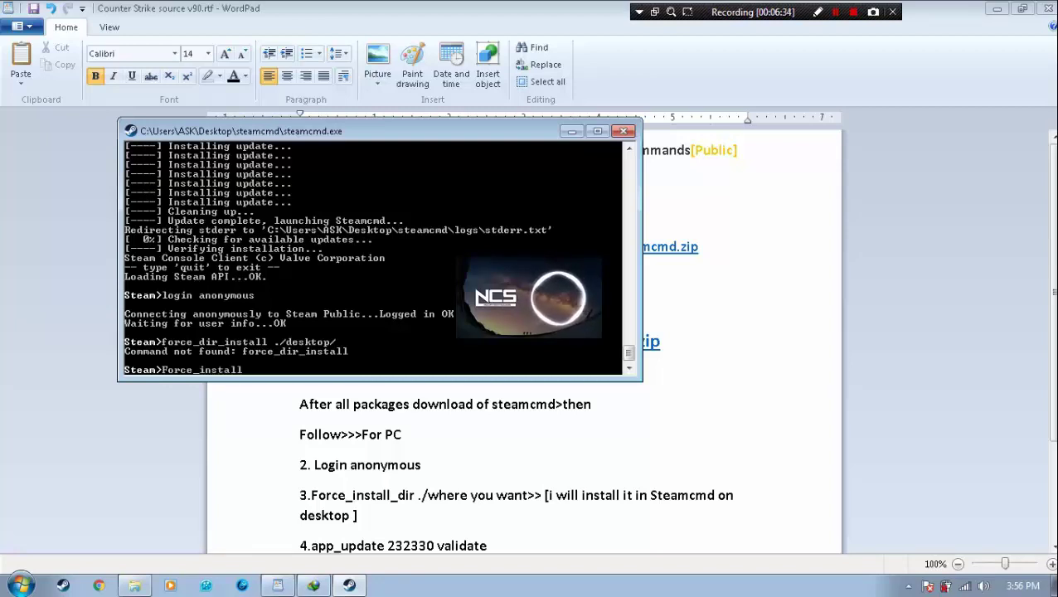
pyautogui.write('_dir ./')
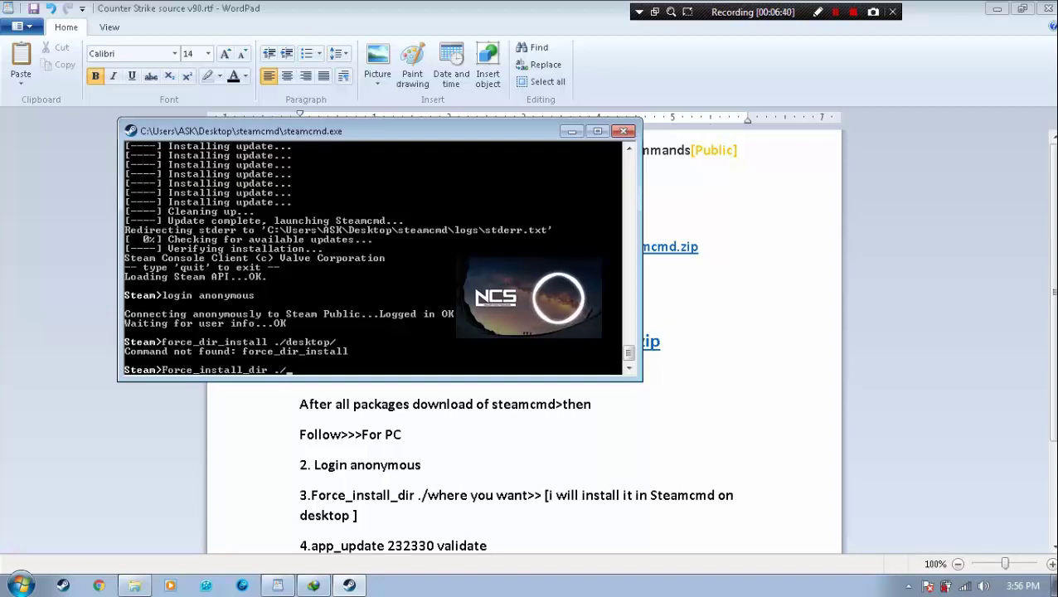
pyautogui.write('des')
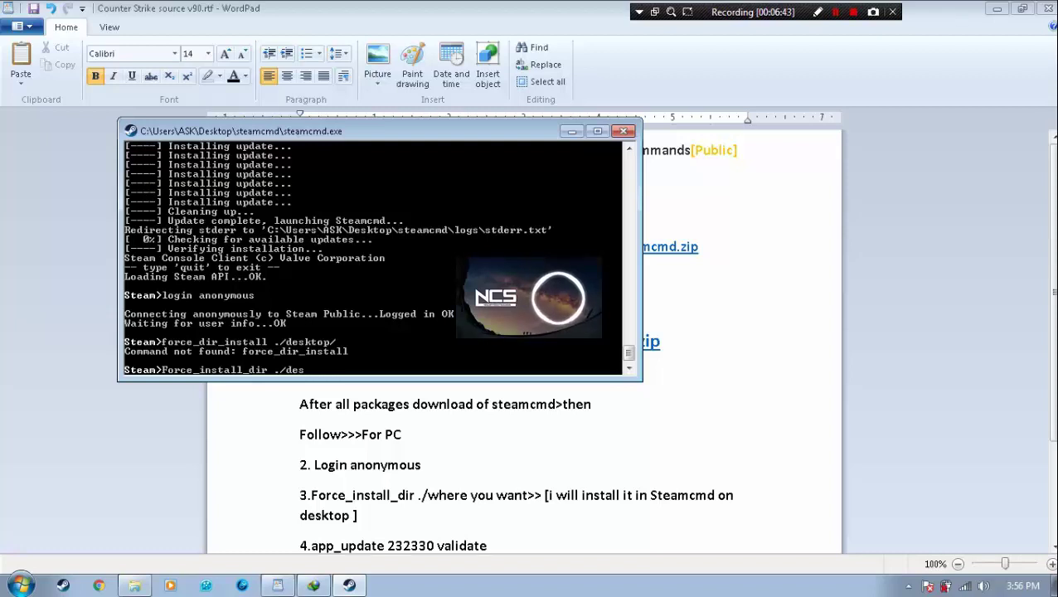
pyautogui.write('ktop/')
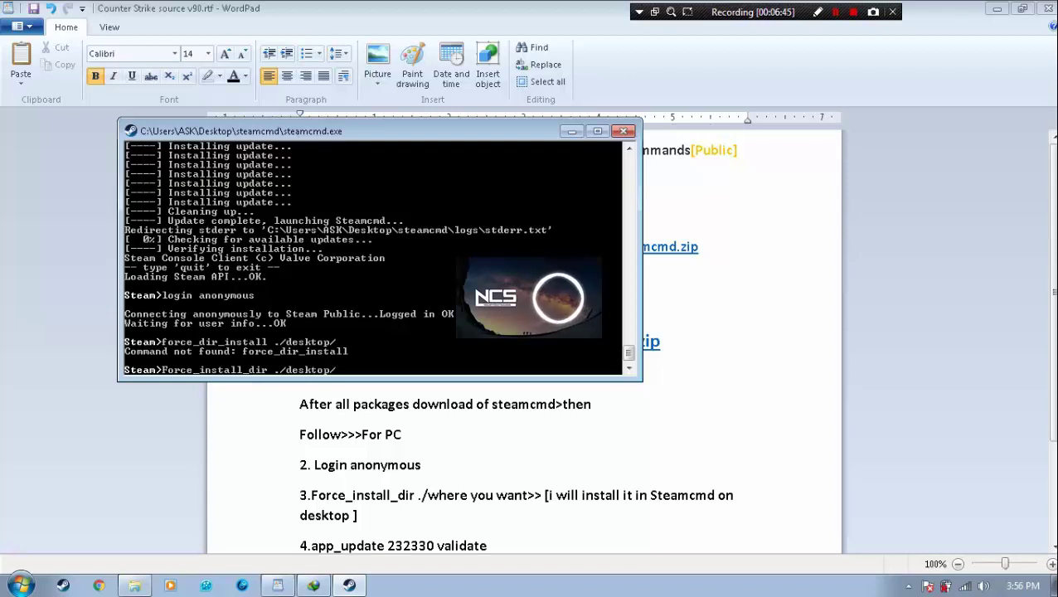
pyautogui.press('Return')
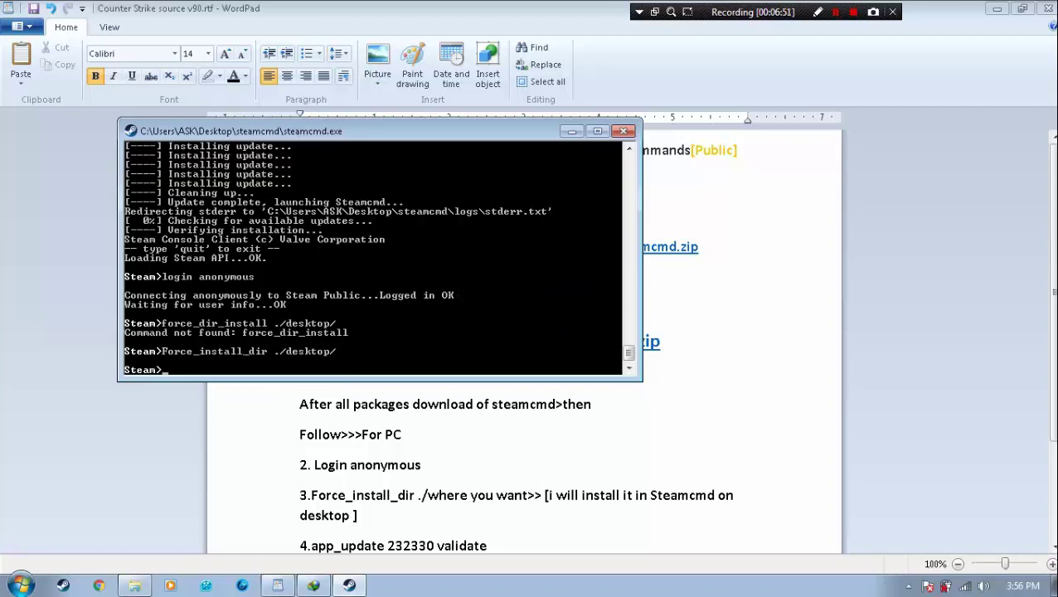
# Step: Look up the app_update line in the setup document and run app_update 232330 validate in SteamCMD
pyautogui.click(357, 515)
pyautogui.moveTo(312, 545); pyautogui.dragTo(348, 543)
pyautogui.click(349, 382)
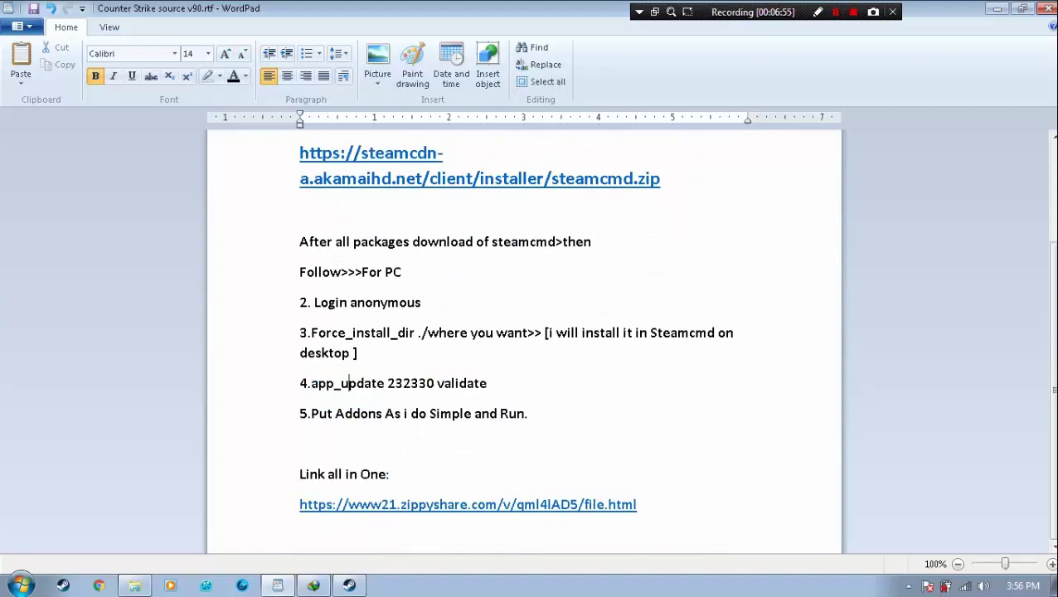
pyautogui.moveTo(309, 383); pyautogui.dragTo(475, 383)
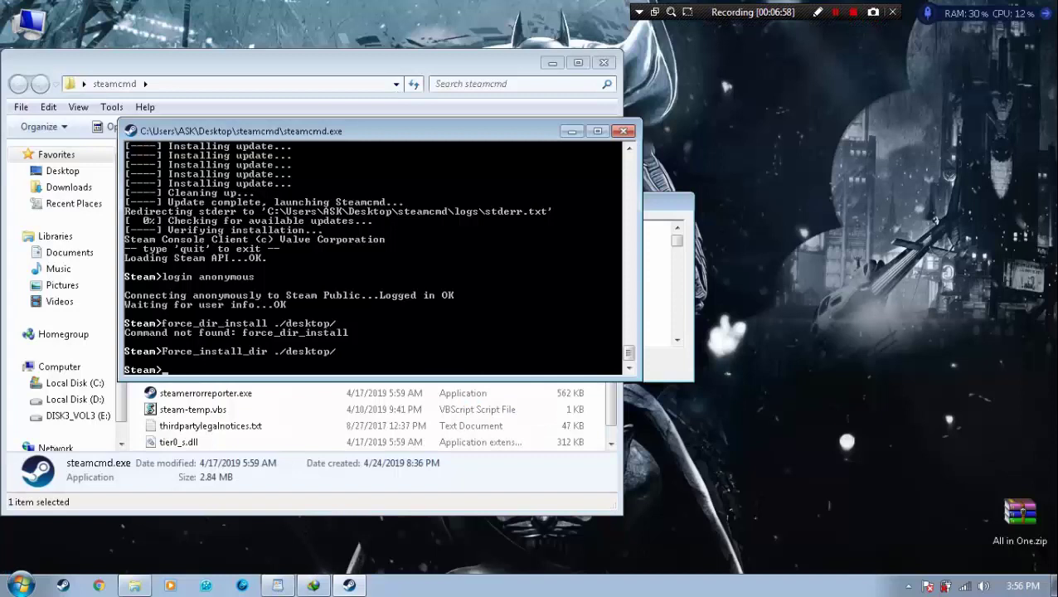
pyautogui.write('app_update')
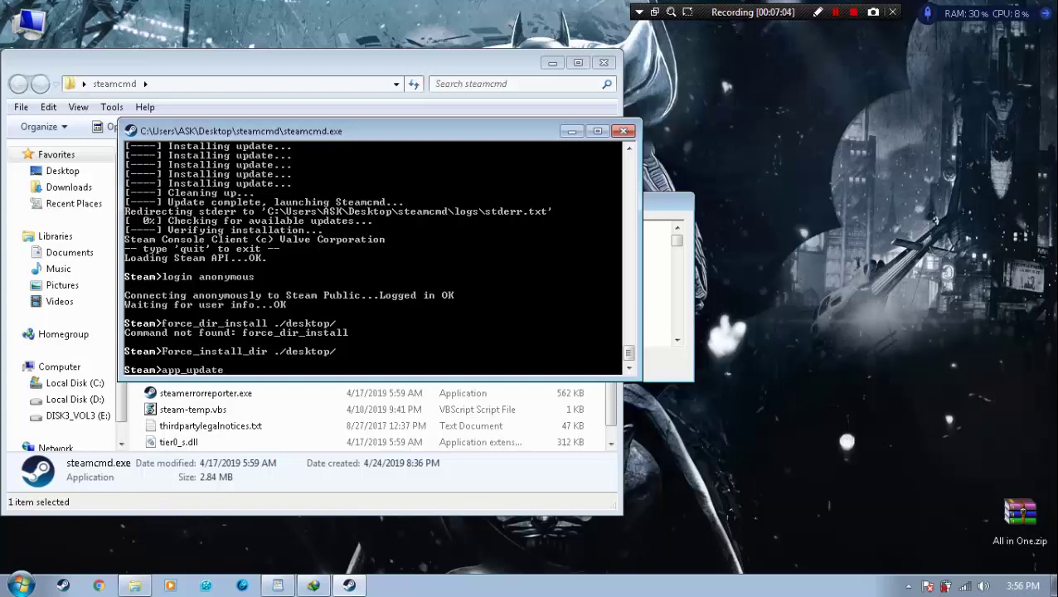
pyautogui.write(' 232330 validate')
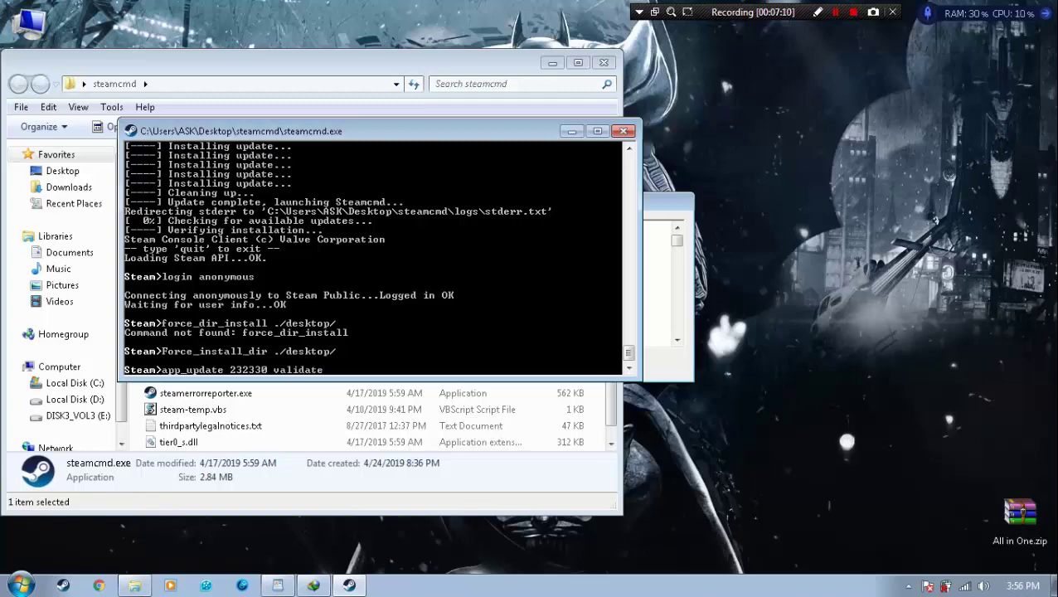
pyautogui.press('Return')
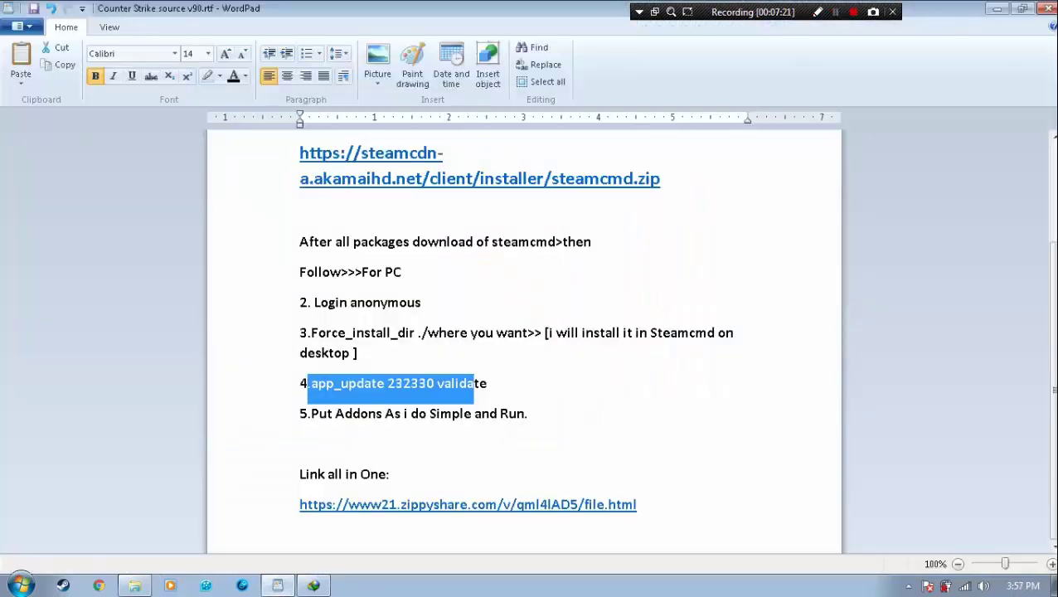
# Step: Below the app_update line in the setup document, leave a blank line and add "after done ! this process then check. it"
pyautogui.click(487, 383)
pyautogui.press('Return')
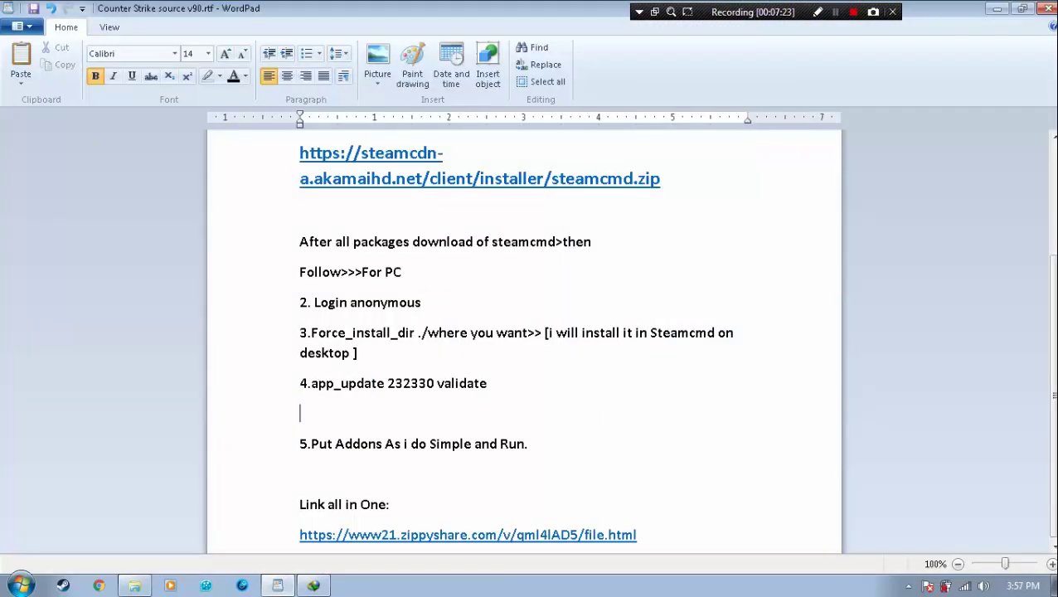
pyautogui.press('Return')
pyautogui.write('after ')
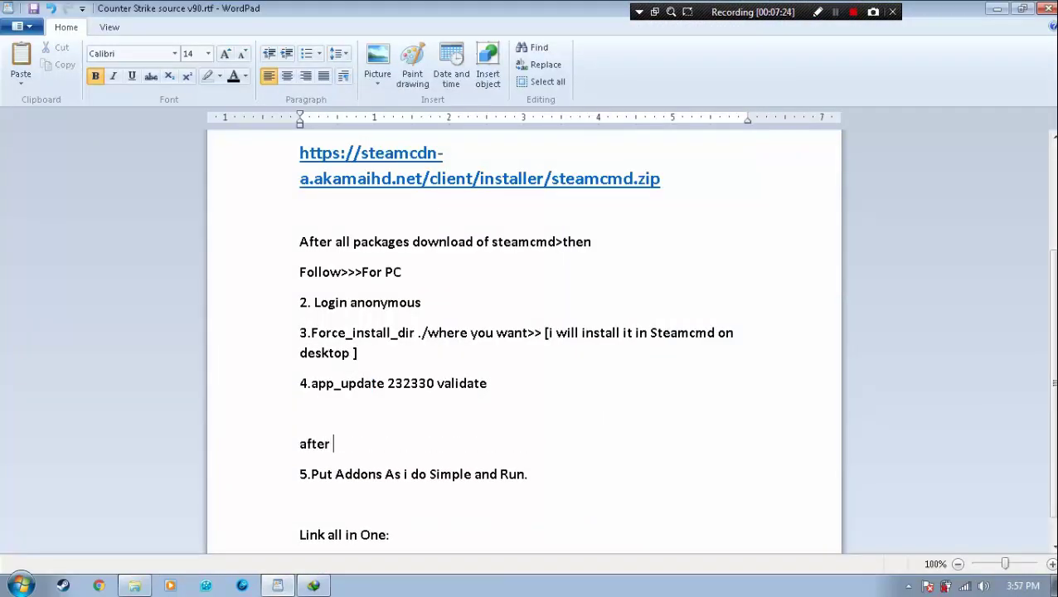
pyautogui.write('done ! this ')
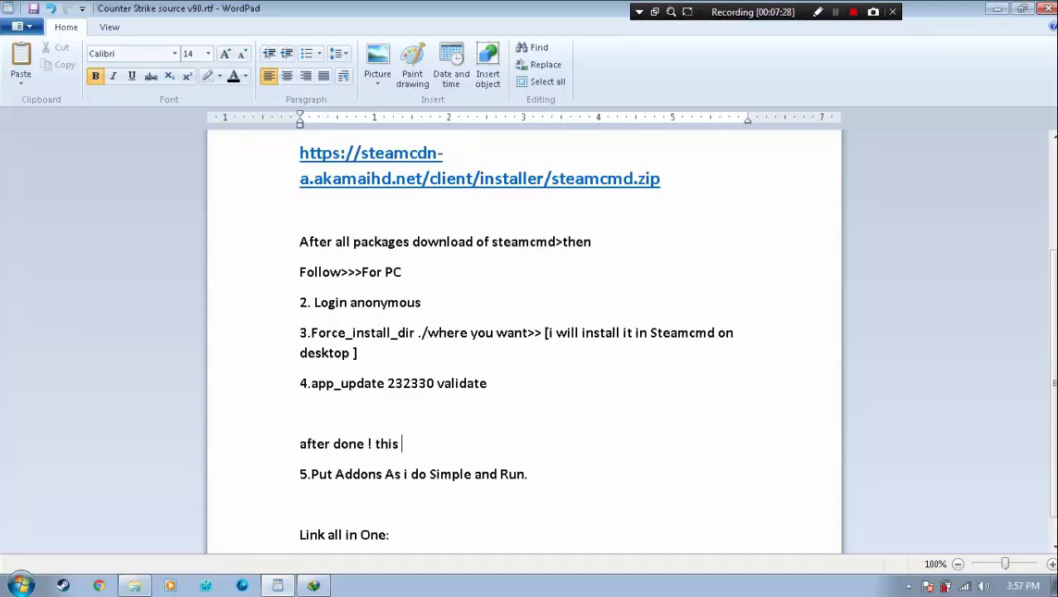
pyautogui.write('process then')
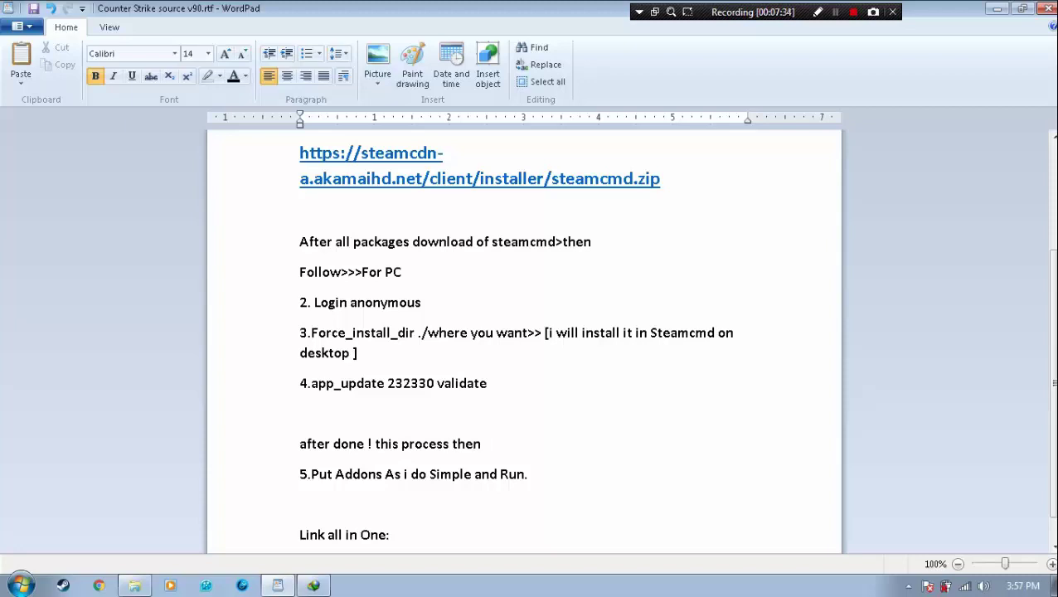
pyautogui.write(' check. it')
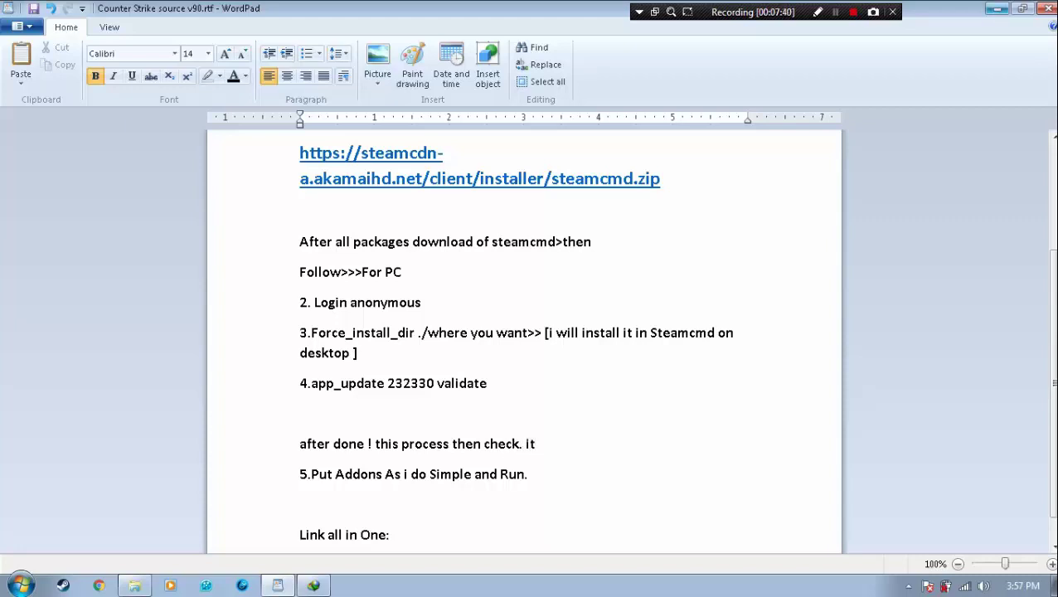
# Step: In the steamcmd folder, open steamapps > common and move the Counter-Strike Source Dedicated Server folder to the desktop
pyautogui.click(996, 8)
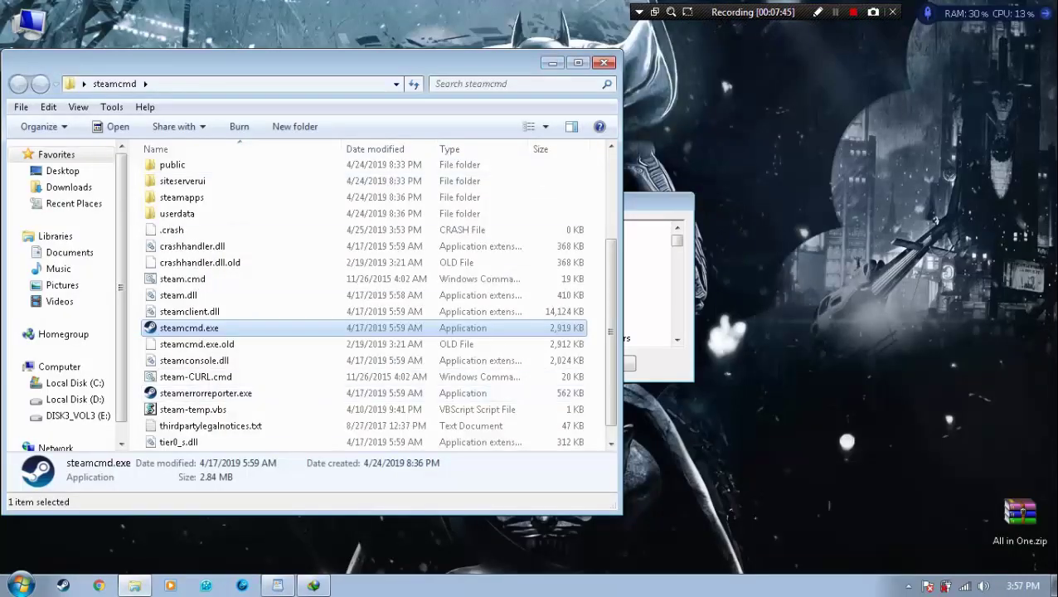
pyautogui.moveTo(311, 63); pyautogui.dragTo(695, 69)
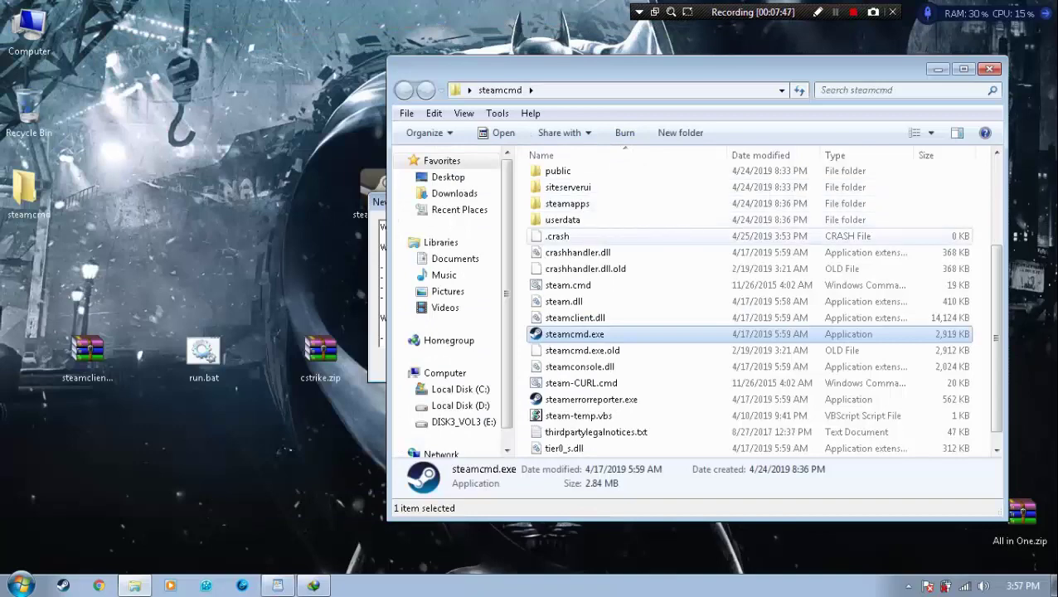
pyautogui.scroll(3, 581, 207)
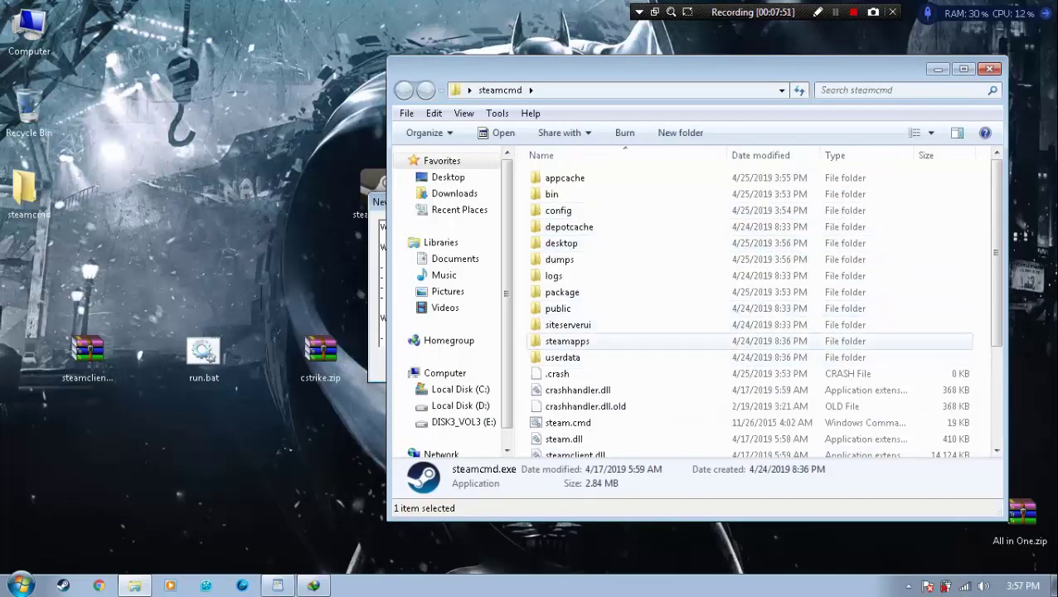
pyautogui.click(567, 340)
pyautogui.doubleClick(567, 341)
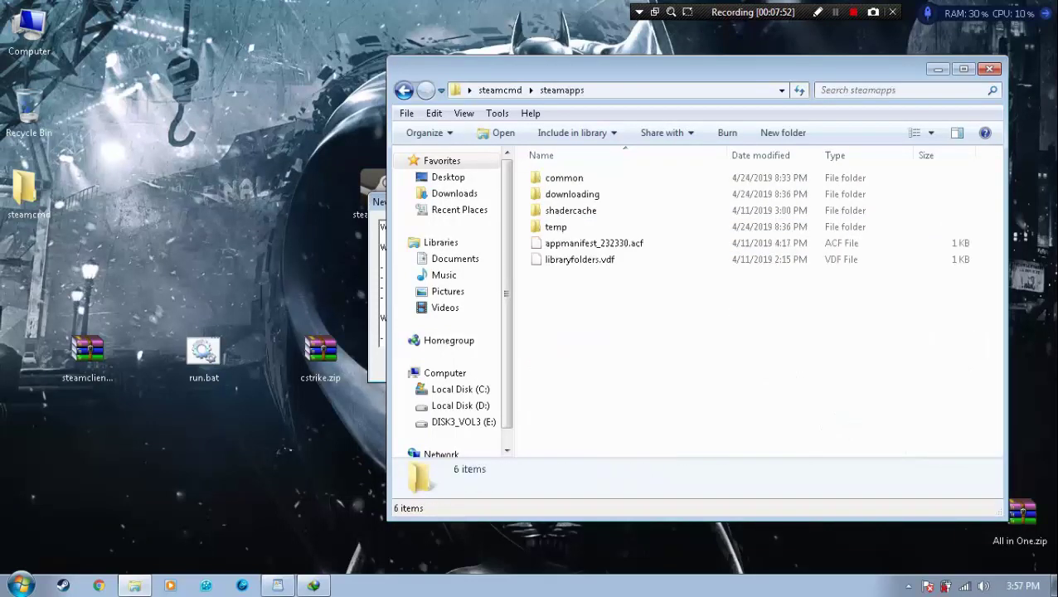
pyautogui.press('Down')
pyautogui.press('Return')
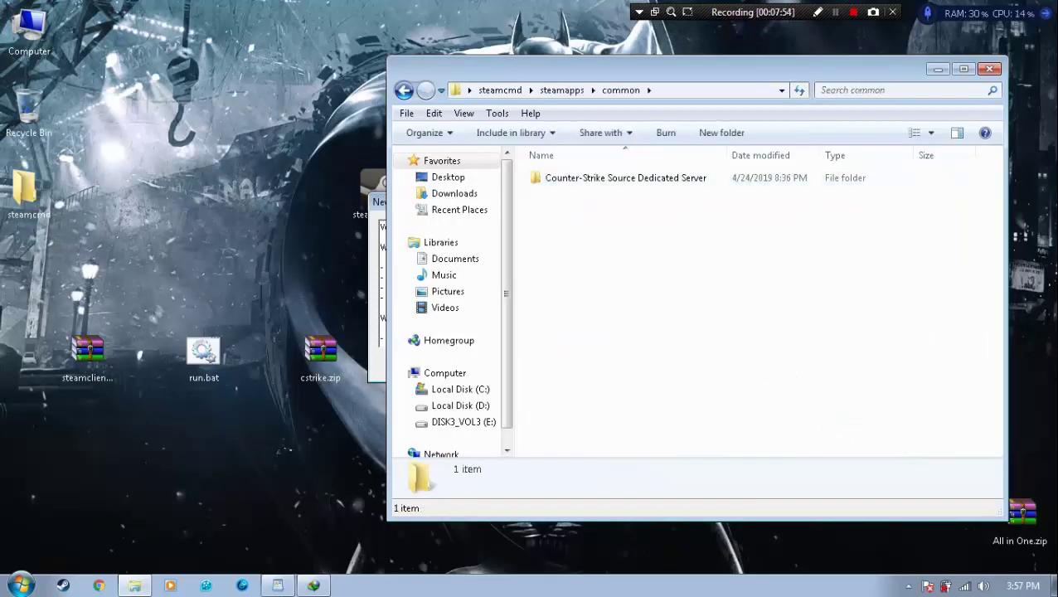
pyautogui.moveTo(640, 177); pyautogui.dragTo(640, 282)
pyautogui.moveTo(583, 177); pyautogui.dragTo(234, 234)
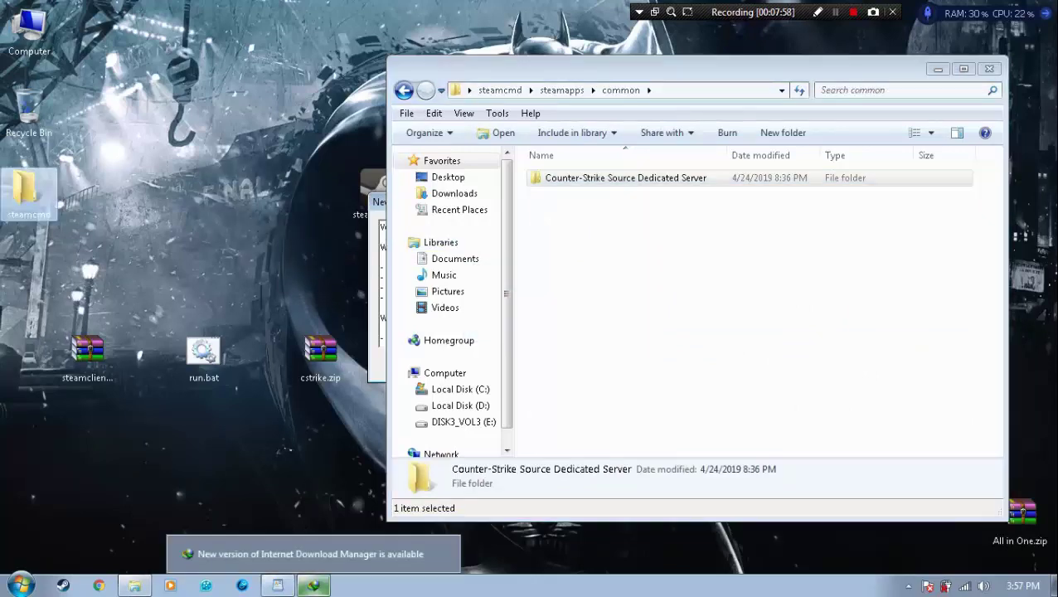
# Step: Above item 5 in the setup document, add "i put out server from steamcmd for show but dont need to do because auto update will stop."
pyautogui.click(277, 585)
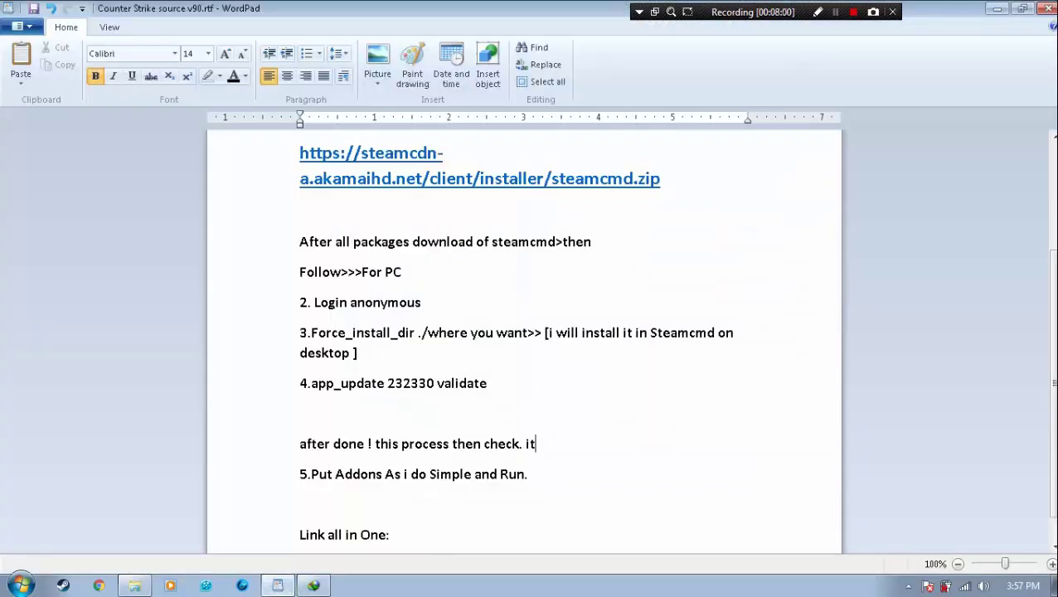
pyautogui.press('Return')
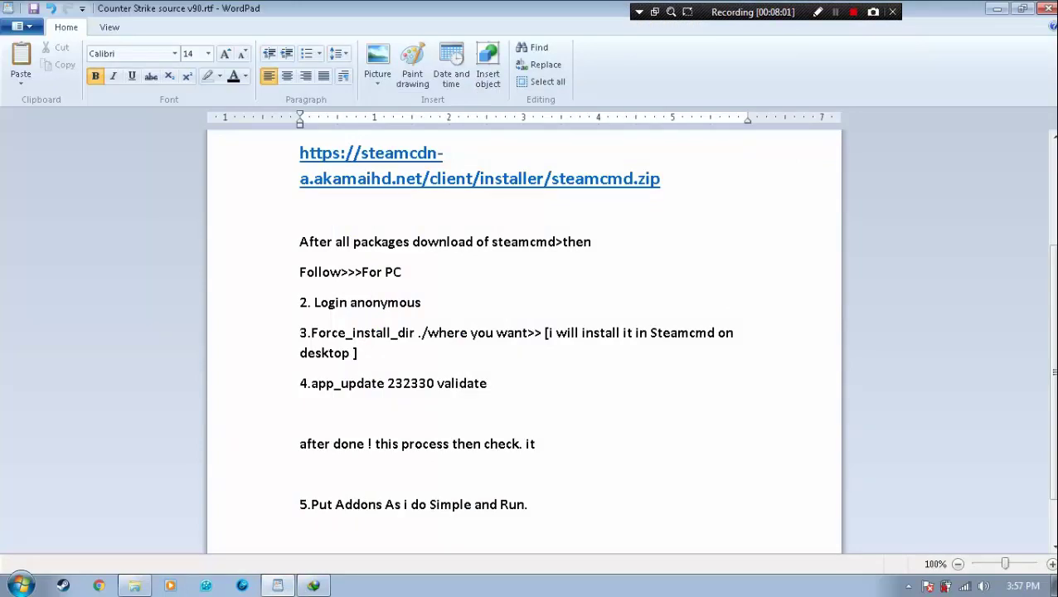
pyautogui.write('i put out server')
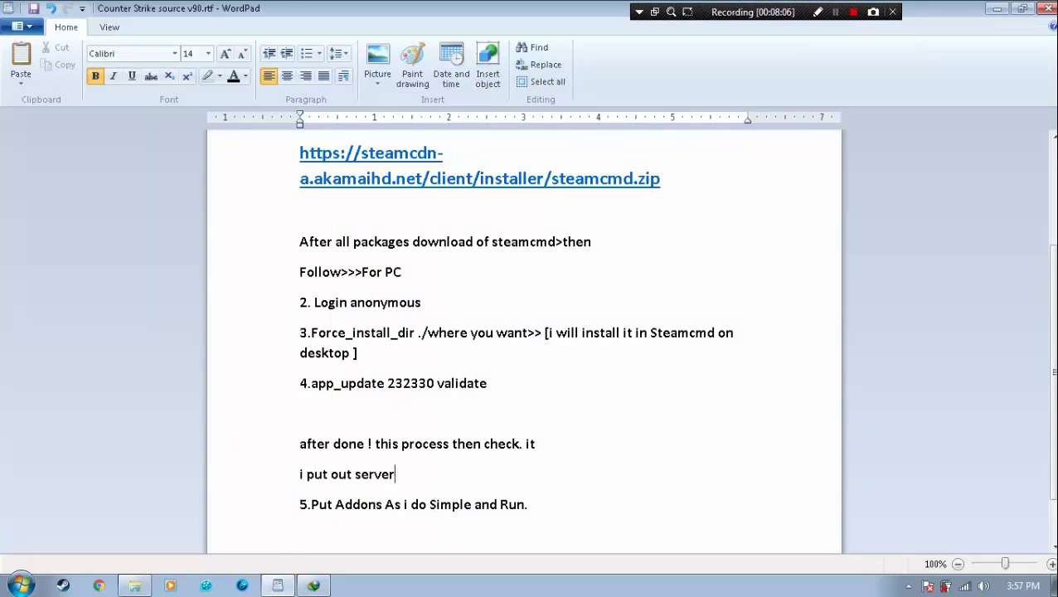
pyautogui.write(' from steam')
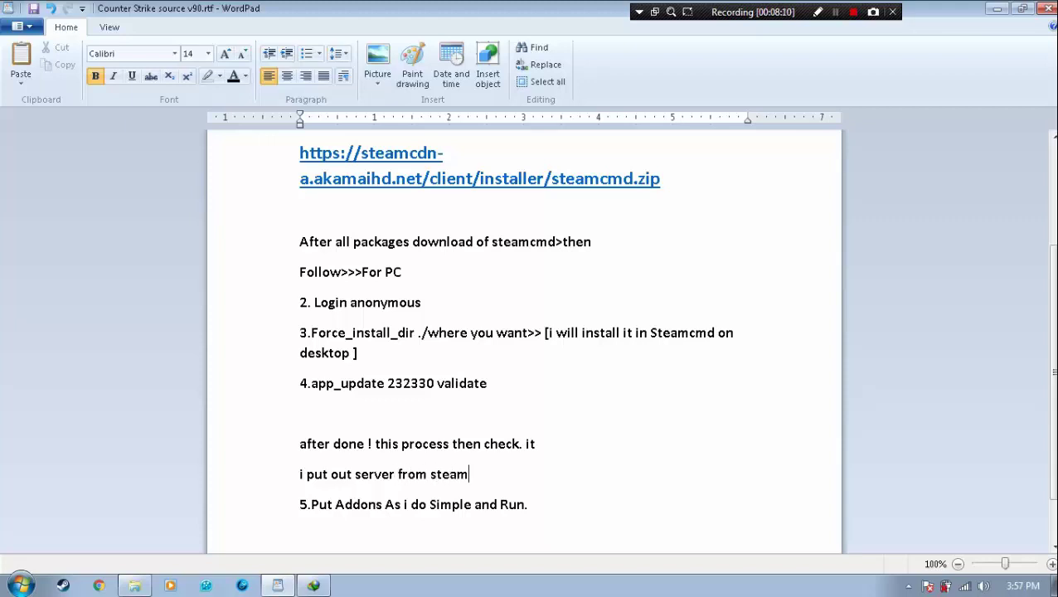
pyautogui.write('cmd ')
pyautogui.write('but')
pyautogui.press('BackSpace')
pyautogui.press('BackSpace')
pyautogui.press('BackSpace')
pyautogui.write('for show ')
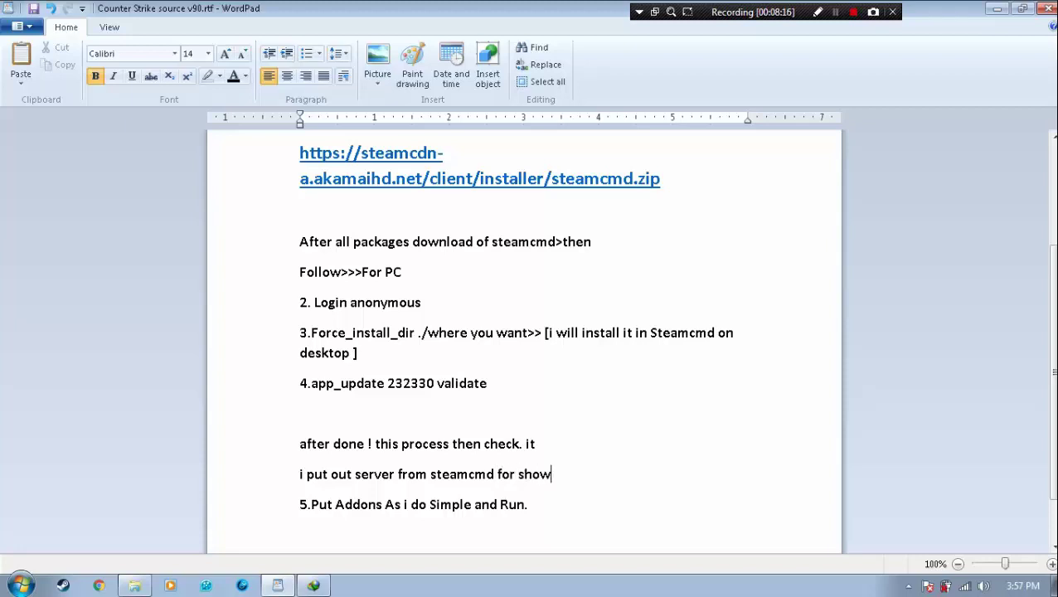
pyautogui.write('but dont ne')
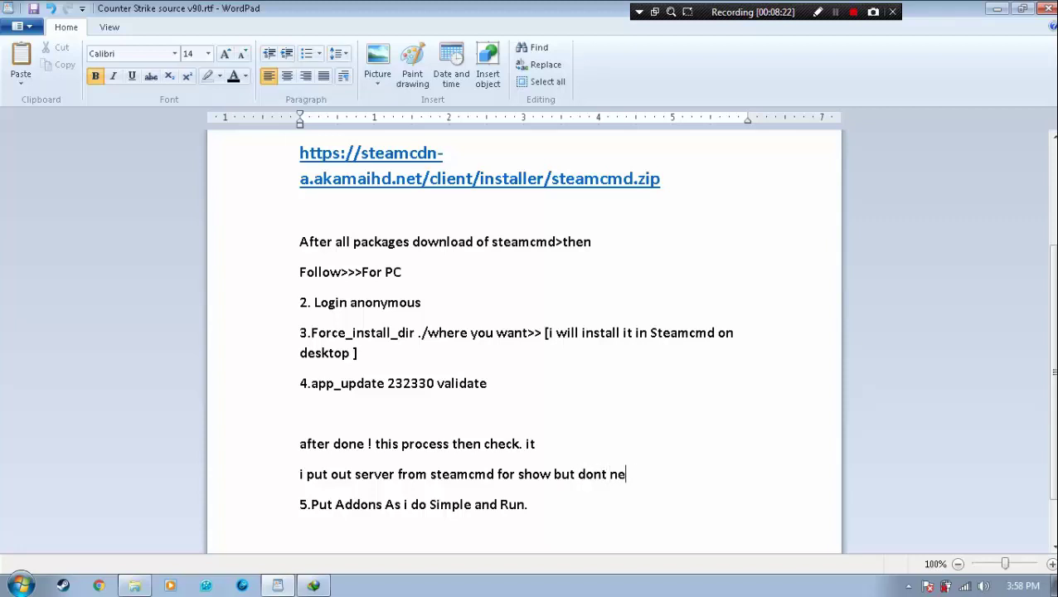
pyautogui.write('ed to do bea')
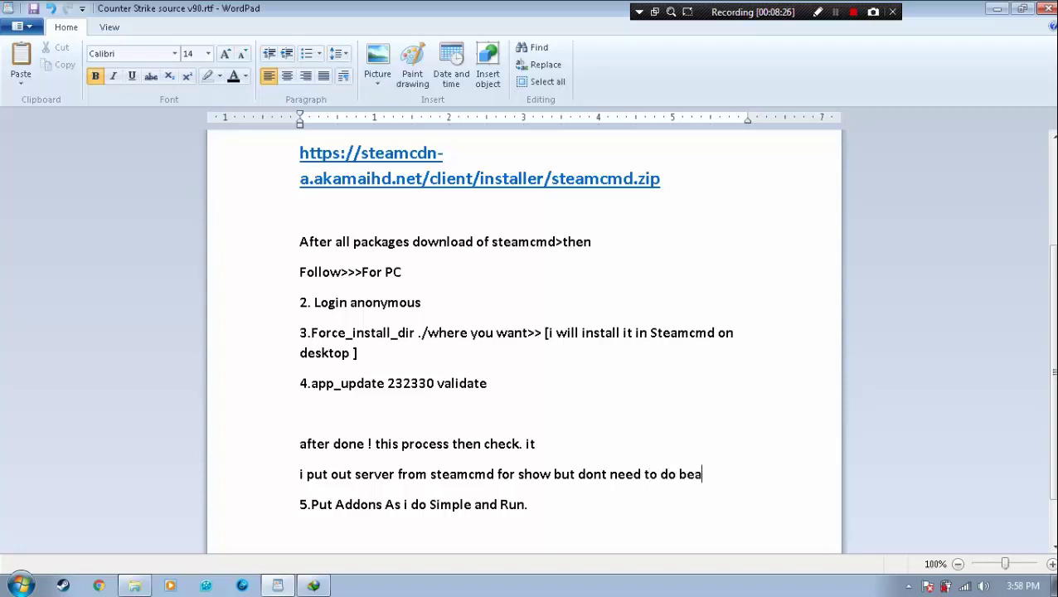
pyautogui.press('BackSpace')
pyautogui.write('cause auto updat')
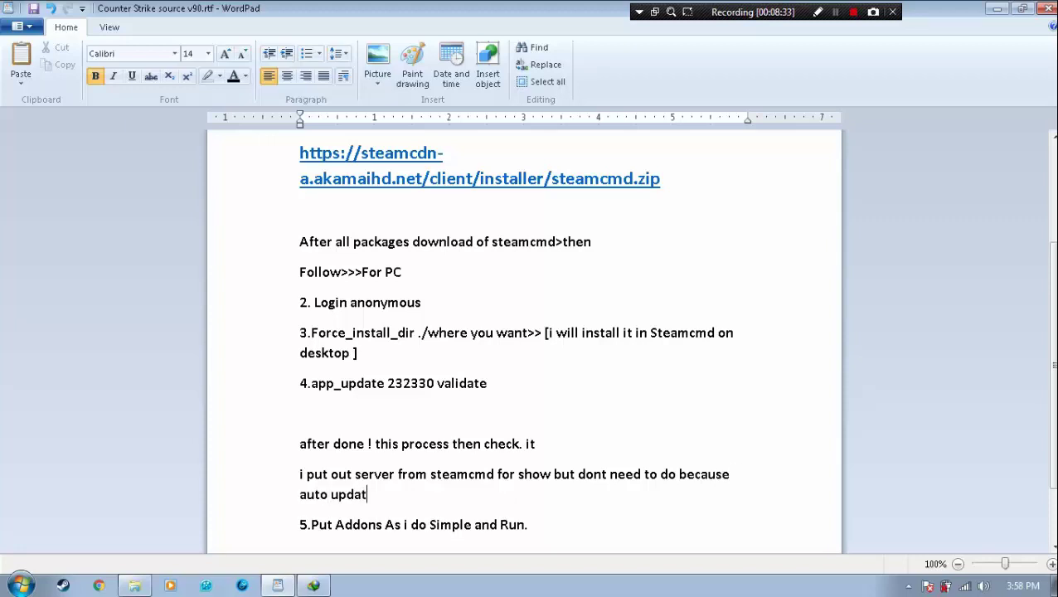
pyautogui.write('e will stop.')
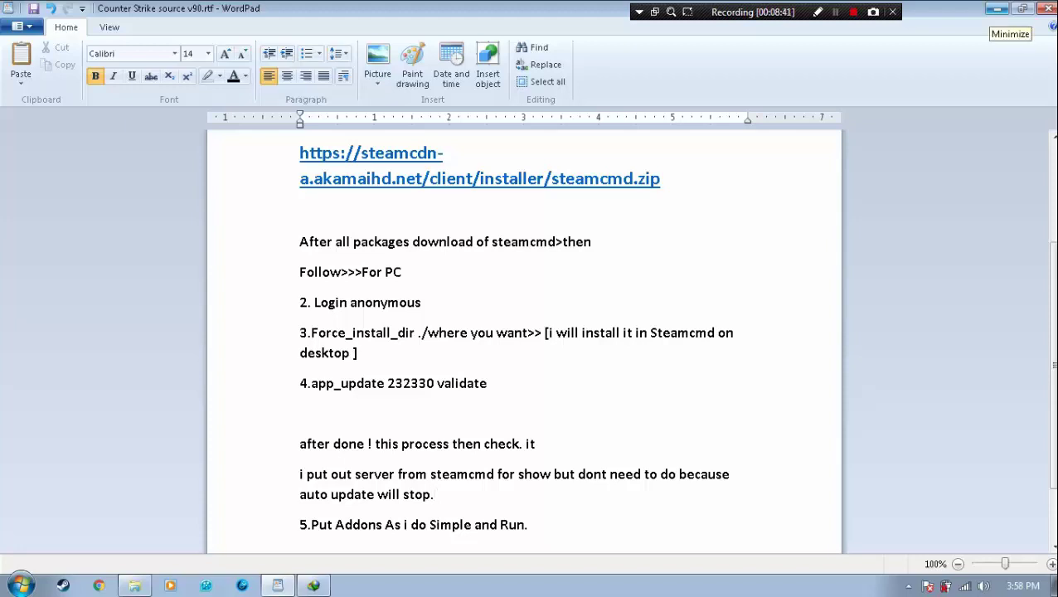
pyautogui.click(997, 9)
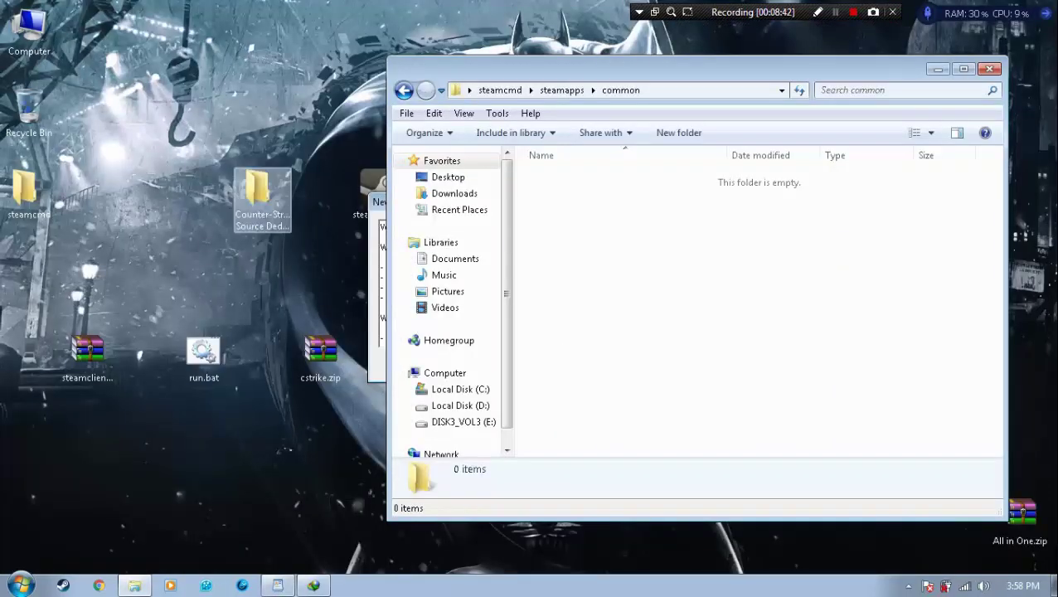
# Step: Reposition the Counter-Strike Source Dedicated Server folder on the desktop and open it to view the installed server files
pyautogui.moveTo(257, 189); pyautogui.dragTo(201, 108)
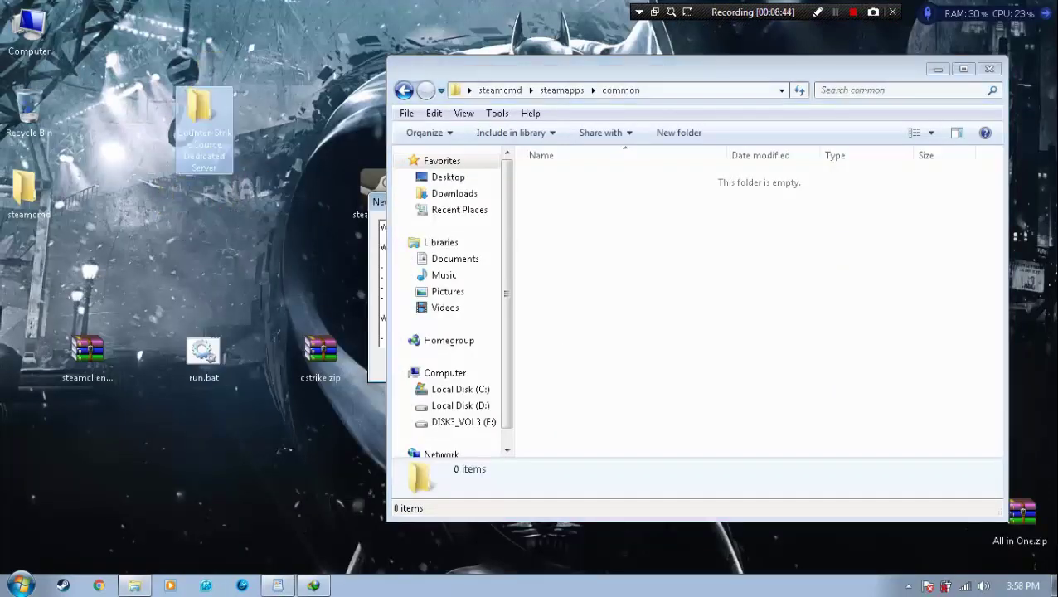
pyautogui.rightClick(195, 114)
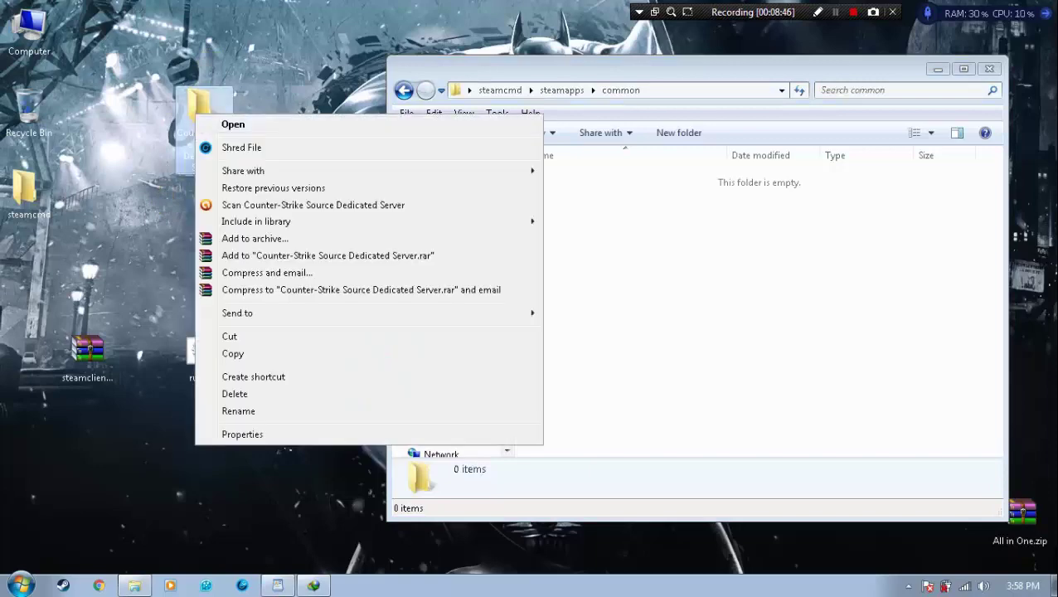
pyautogui.click(233, 124)
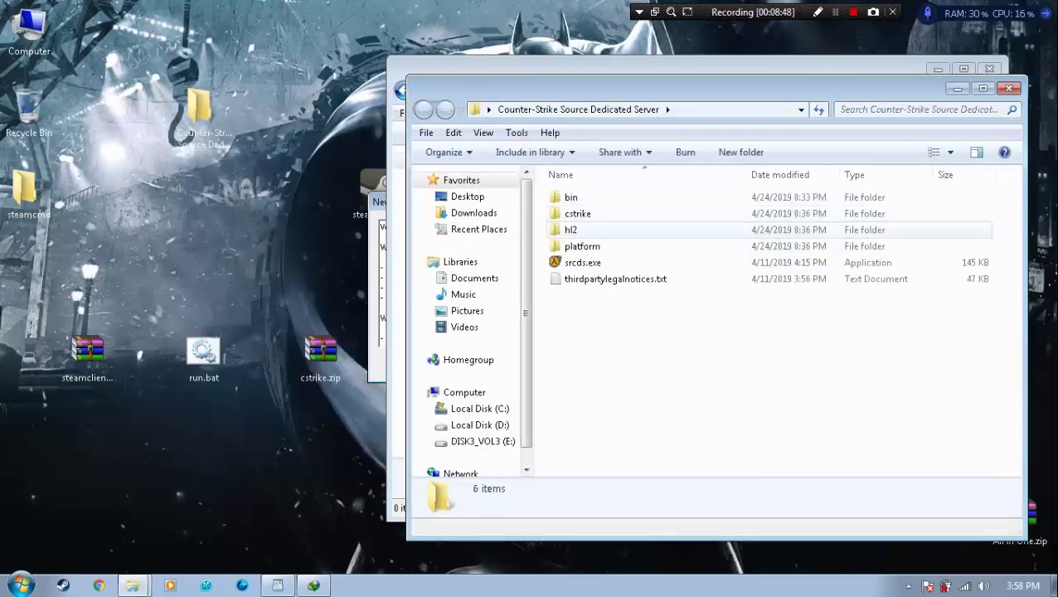
pyautogui.moveTo(705, 316)
pyautogui.mouseDown()
pyautogui.moveTo(537, 267)
pyautogui.moveTo(616, 194)
pyautogui.moveTo(696, 312)
pyautogui.mouseUp()
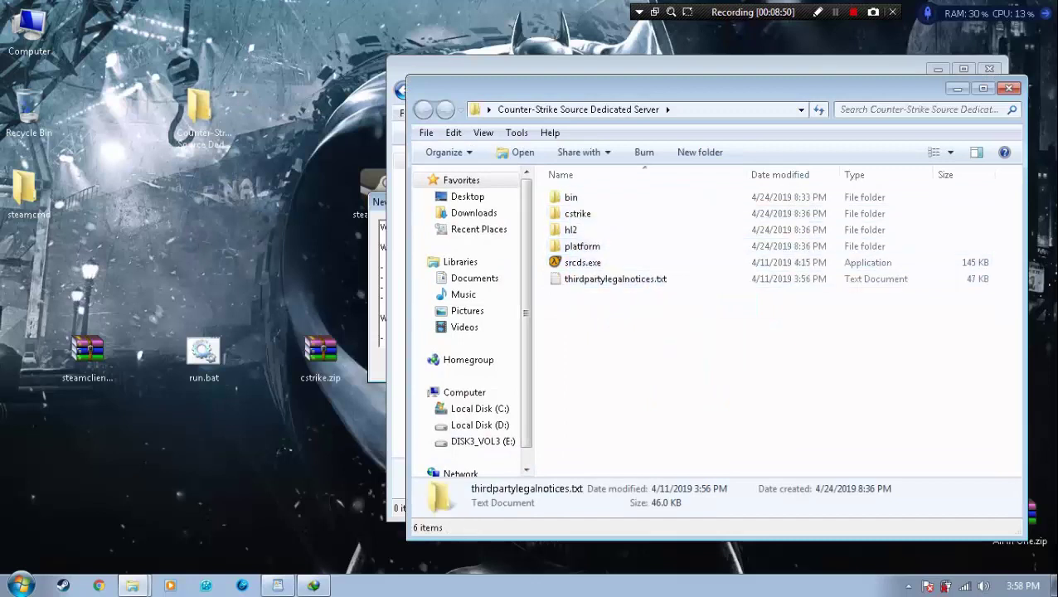
pyautogui.rightClick(627, 317)
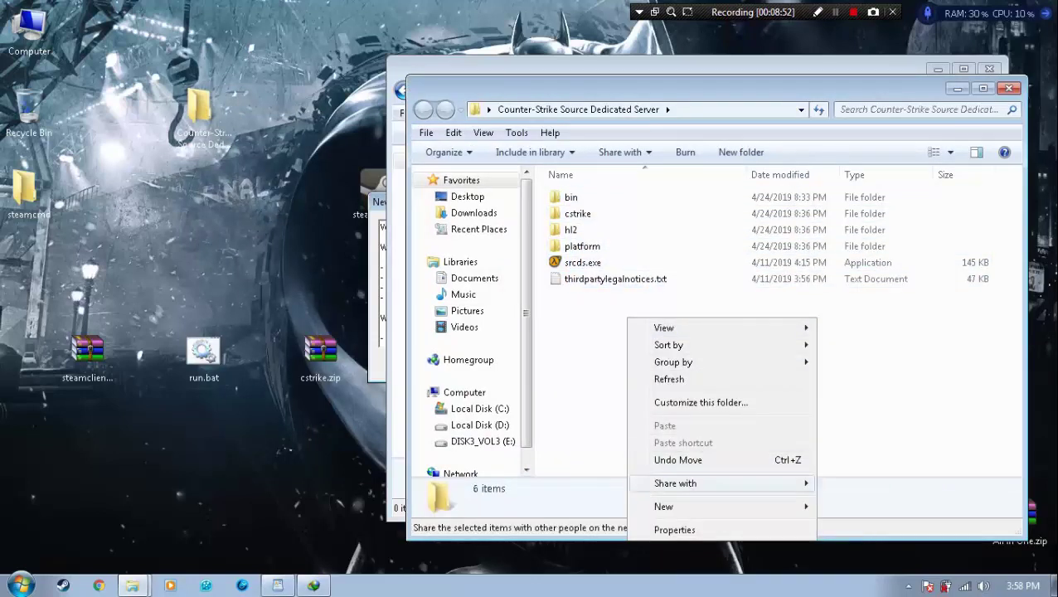
pyautogui.moveTo(232, 471); pyautogui.dragTo(185, 326)
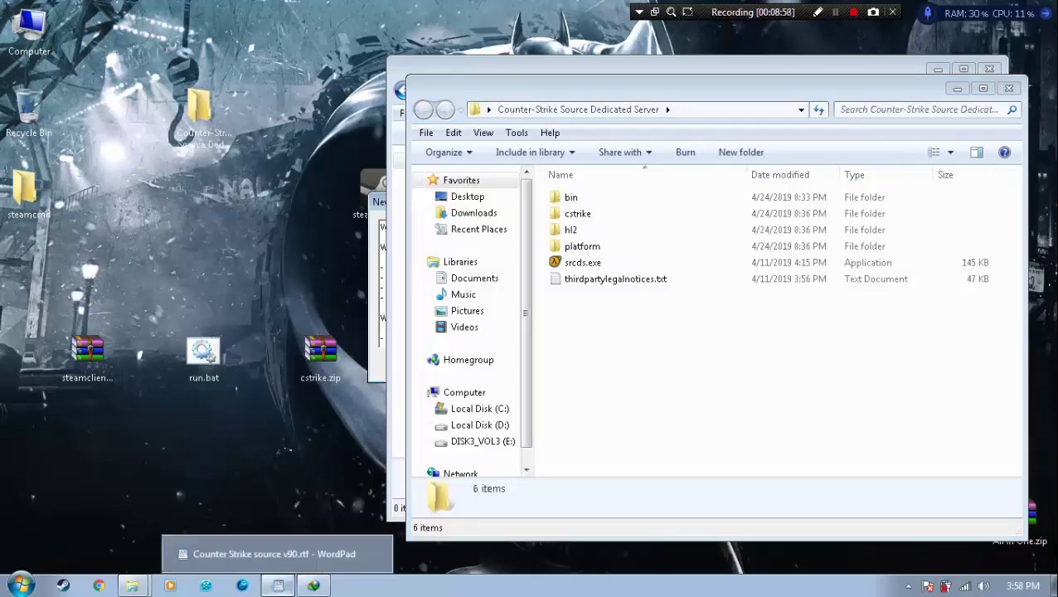
# Step: Above item 5 in the setup document, add the line "run with .bat file that i already created or also with client"
pyautogui.click(278, 585)
pyautogui.press('Return')
pyautogui.write('ru')
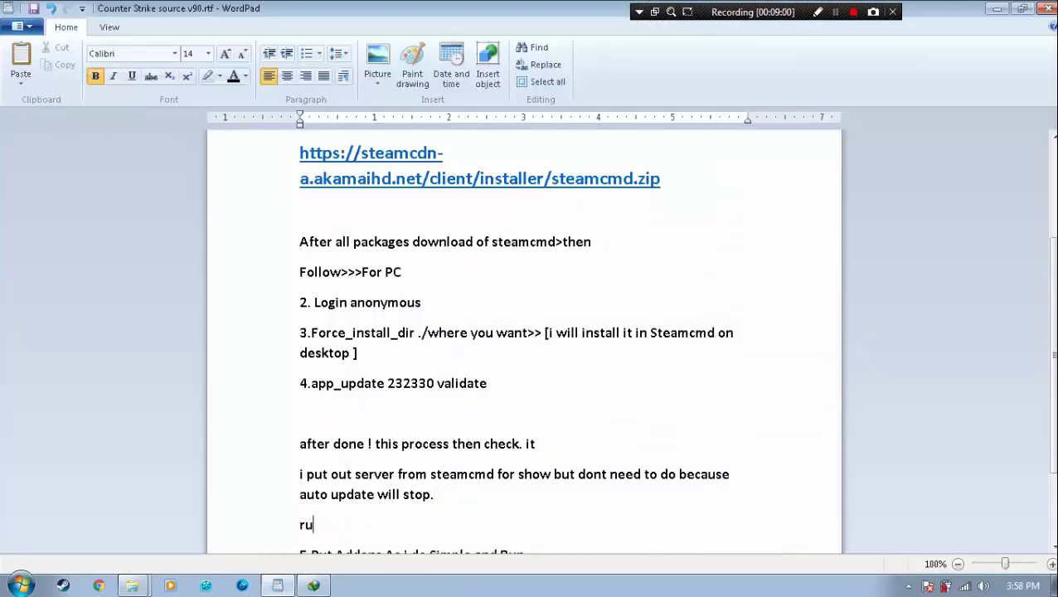
pyautogui.write('n with .bat')
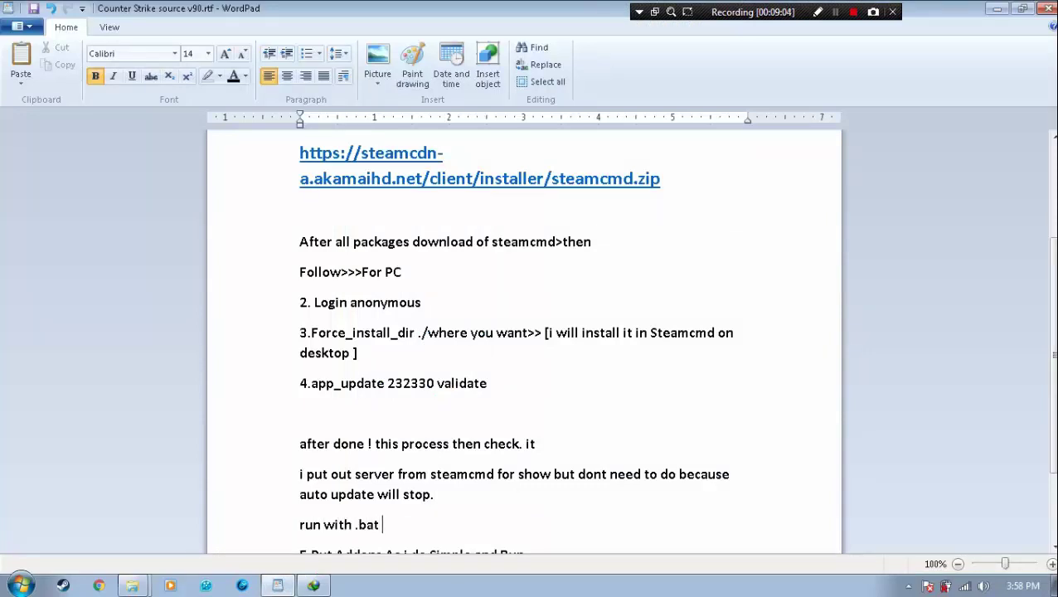
pyautogui.write(' file that i lea')
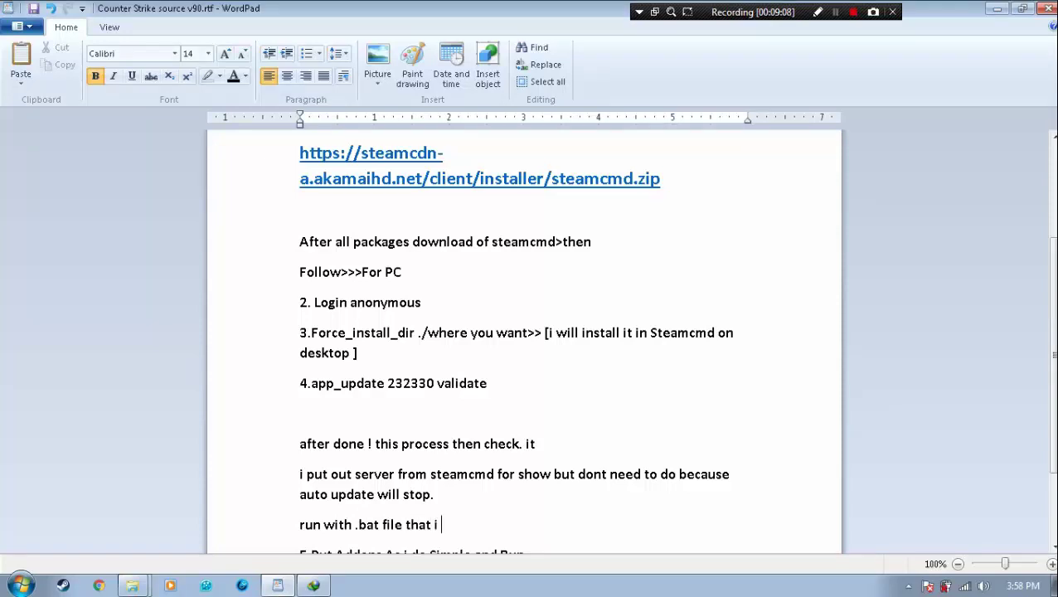
pyautogui.press('BackSpace')
pyautogui.press('BackSpace')
pyautogui.press('BackSpace')
pyautogui.write('already c')
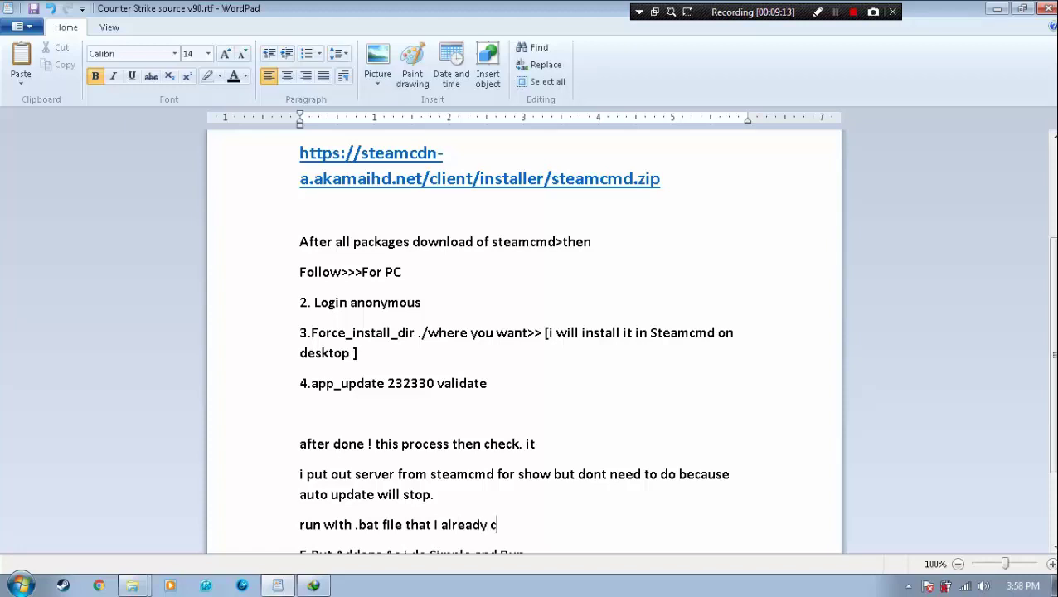
pyautogui.write('reated')
pyautogui.write(' or also')
pyautogui.write(' with ')
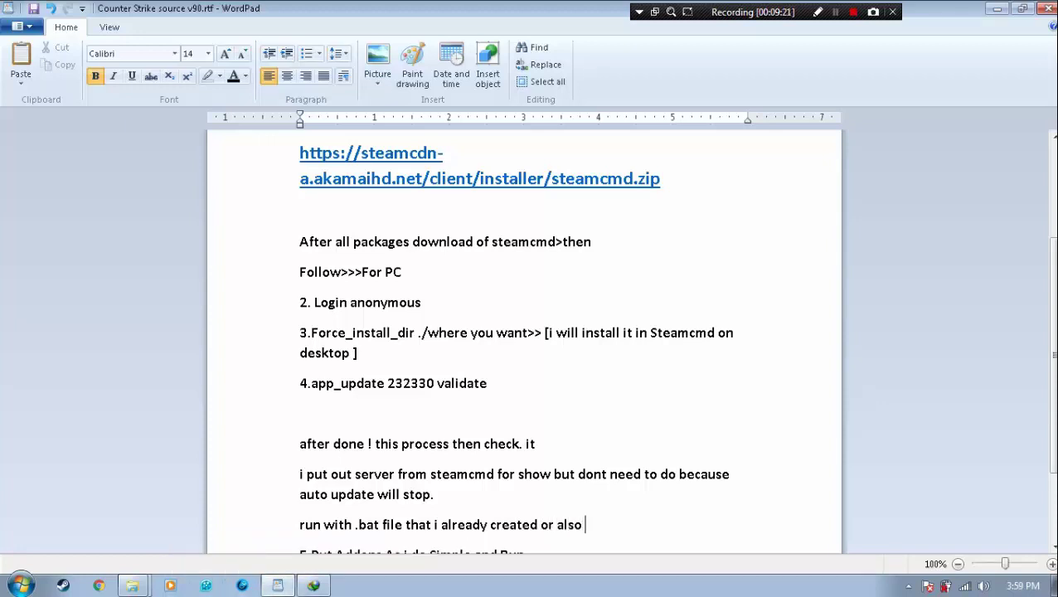
pyautogui.write('client')
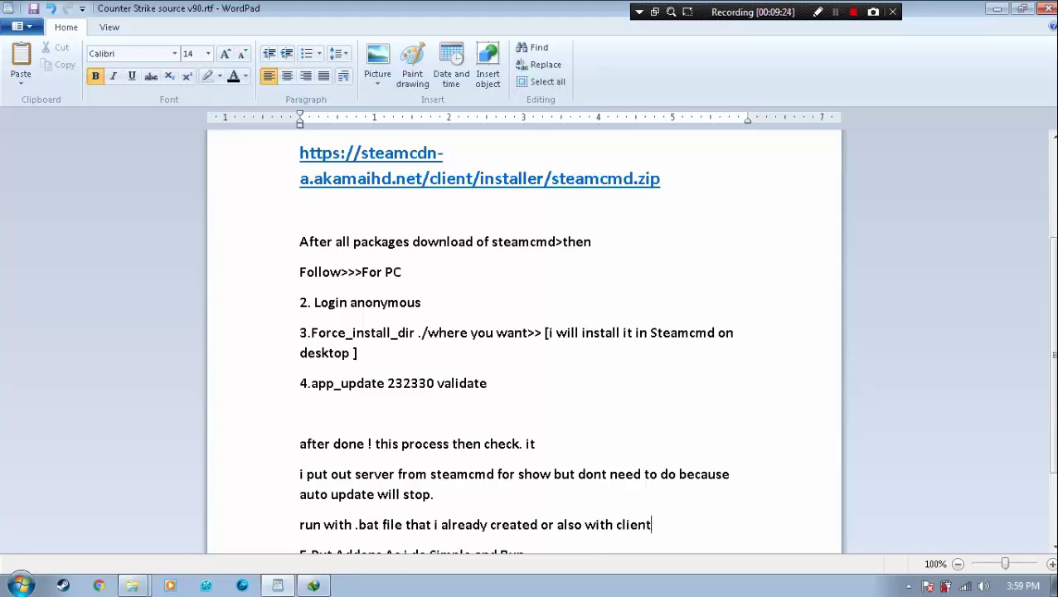
pyautogui.click(997, 8)
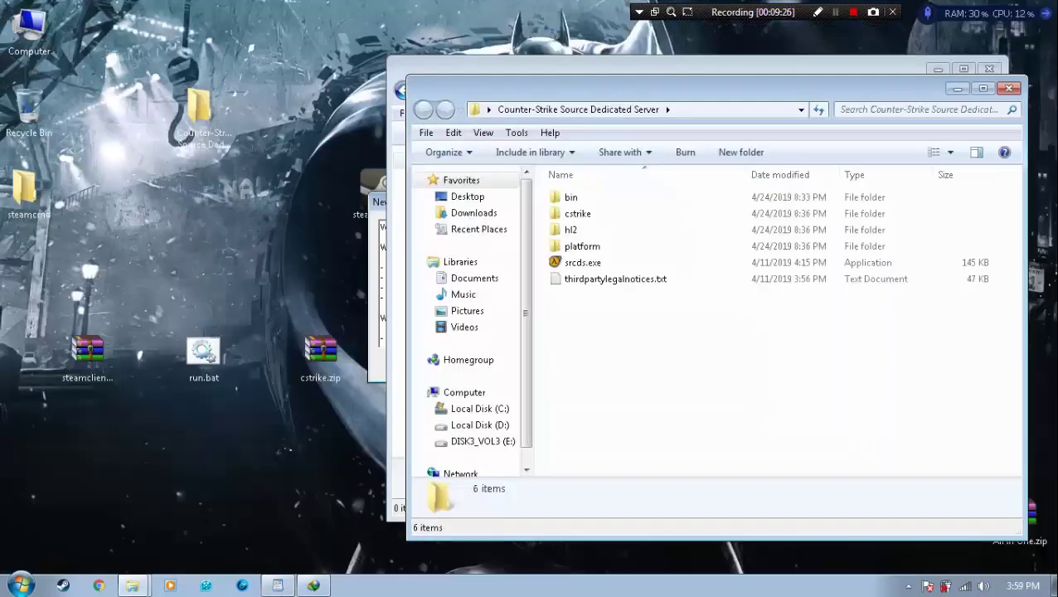
# Step: Open run.bat from the desktop for editing, examine its srcds.exe start command, and close it without changes
pyautogui.click(203, 356)
pyautogui.rightClick(178, 356)
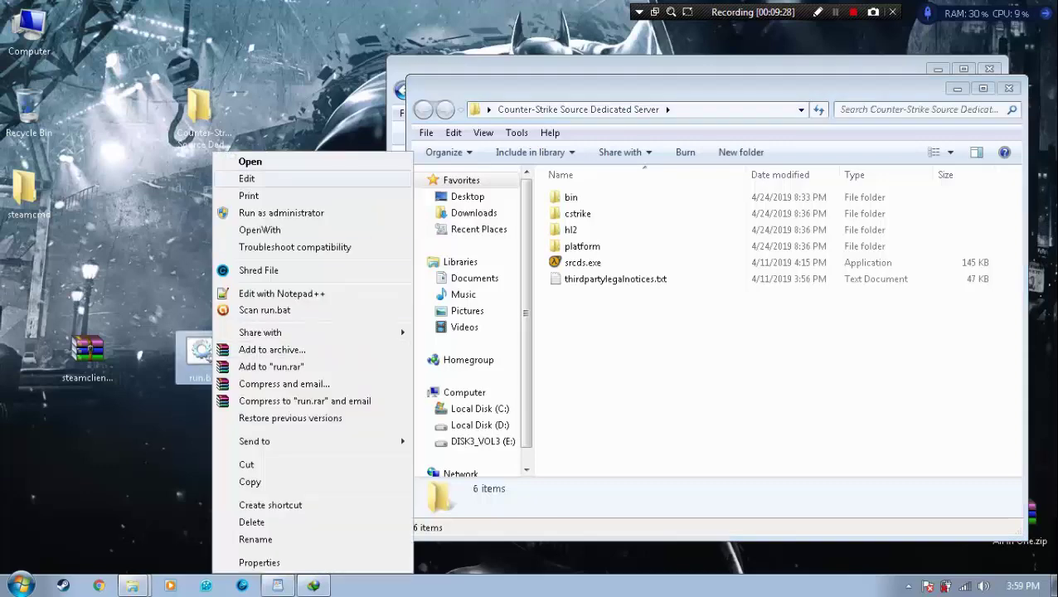
pyautogui.click(240, 182)
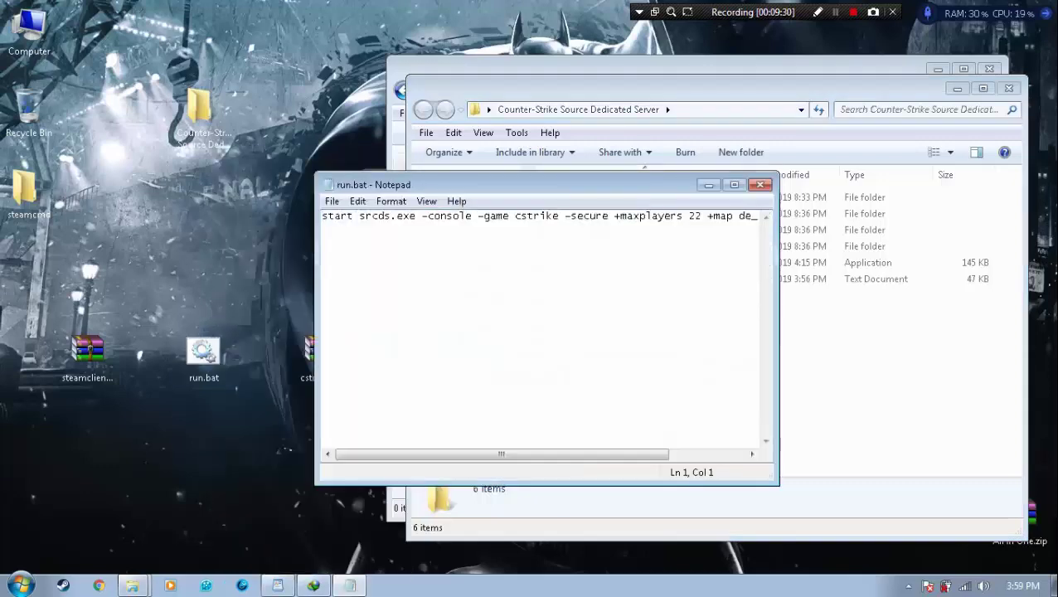
pyautogui.moveTo(322, 215); pyautogui.dragTo(702, 224)
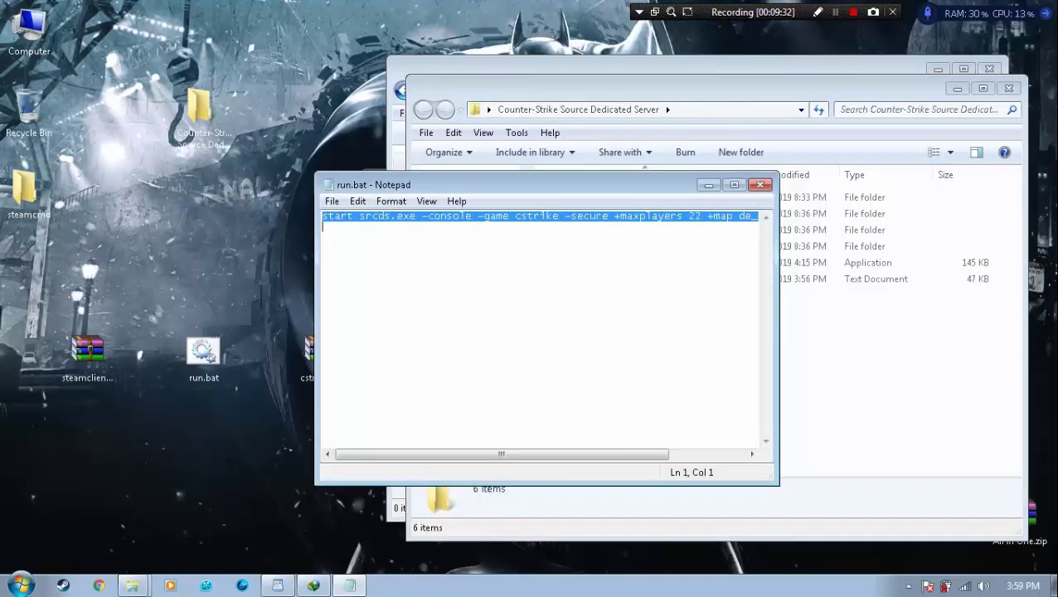
pyautogui.moveTo(500, 454)
pyautogui.mouseDown()
pyautogui.moveTo(578, 454)
pyautogui.moveTo(500, 454)
pyautogui.mouseUp()
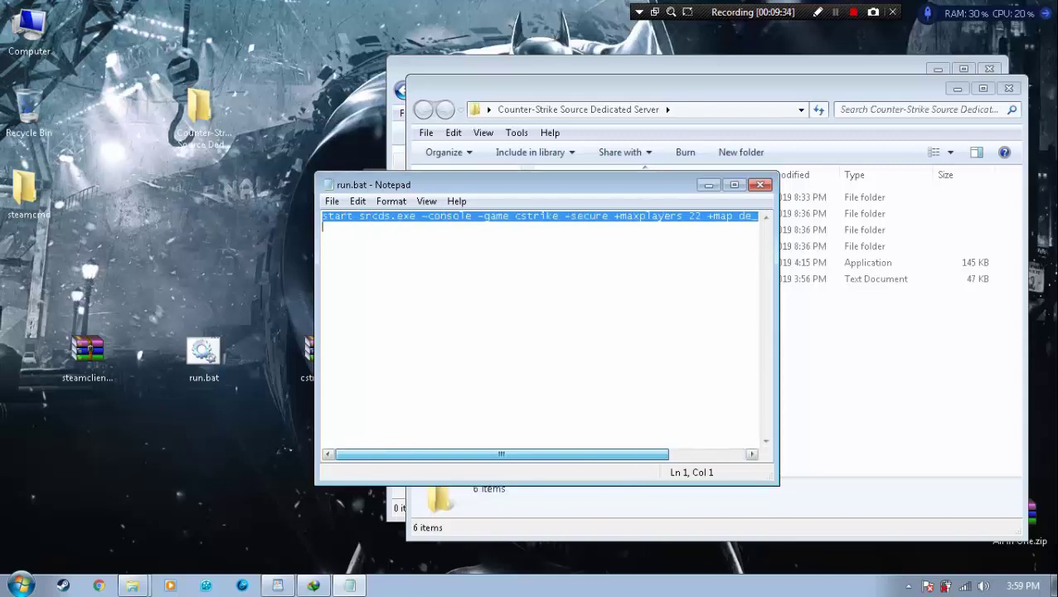
pyautogui.click(760, 184)
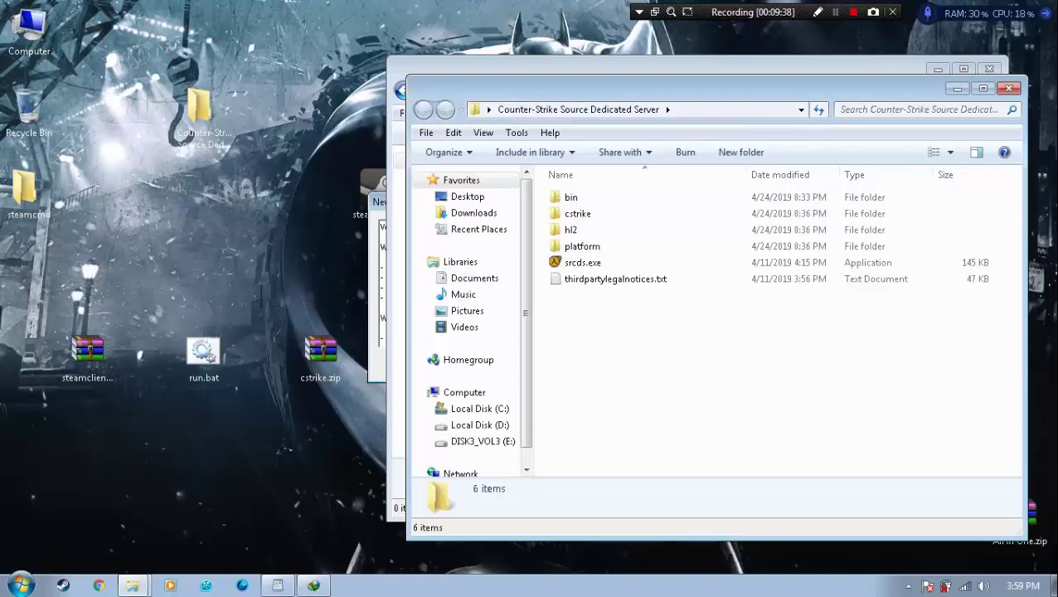
# Step: Move run.bat into the Counter-Strike Source Dedicated Server folder and run it, allowing srcds.exe on both private and public networks
pyautogui.moveTo(203, 358); pyautogui.dragTo(630, 356)
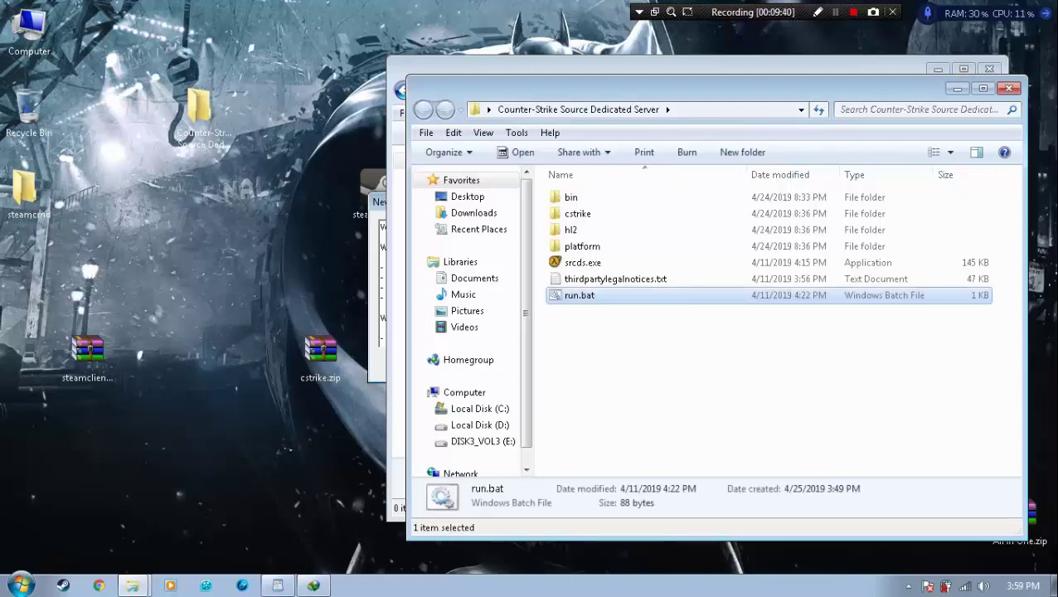
pyautogui.press('Return')
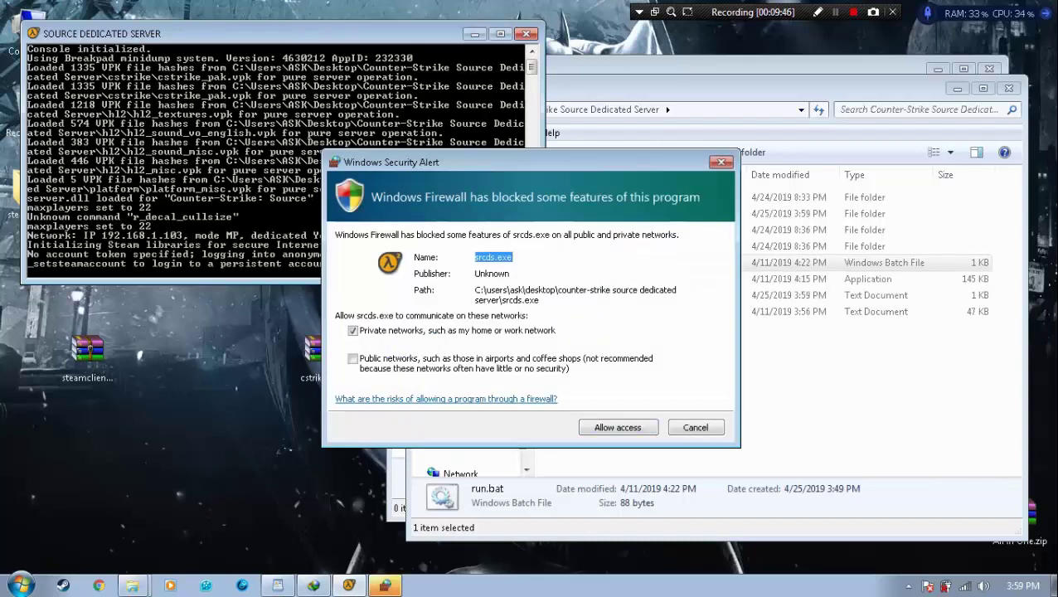
pyautogui.click(352, 358)
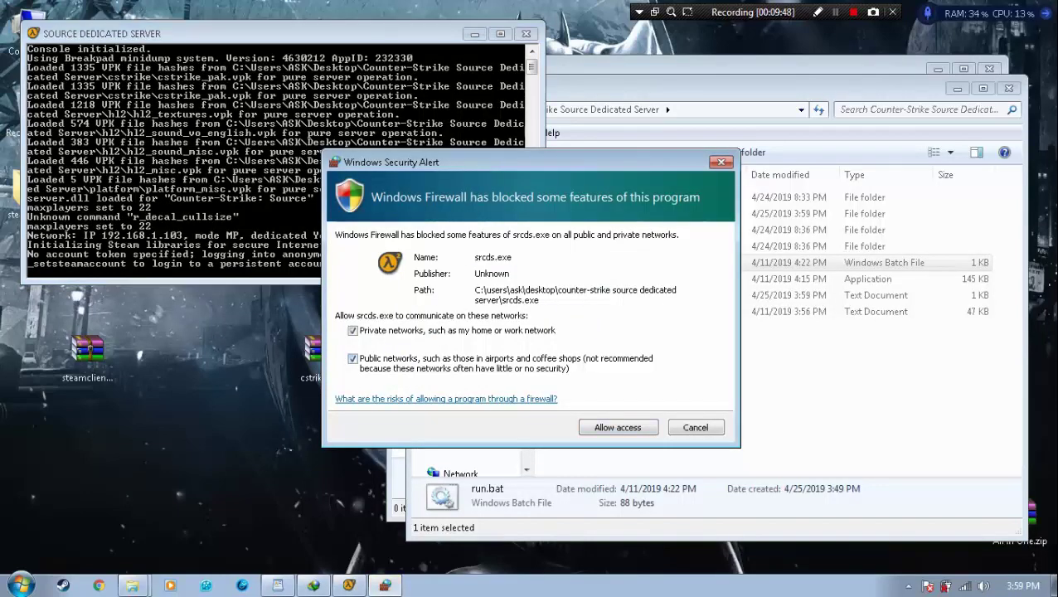
pyautogui.press('Return')
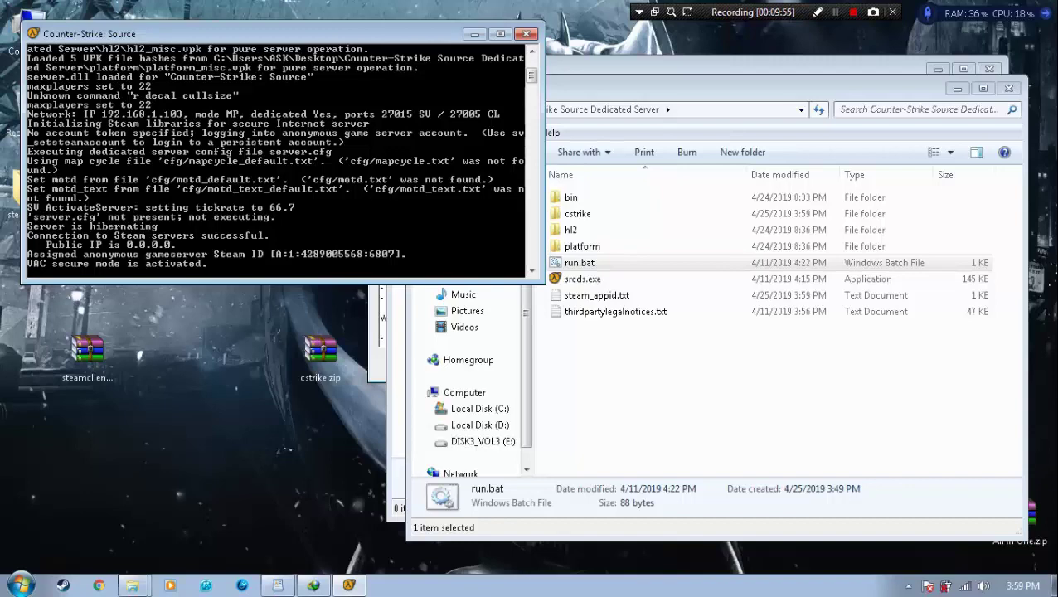
# Step: In the setup document, leave a blank line and add "ok its work but its for only steam now follow for non-steam/both"
pyautogui.click(277, 585)
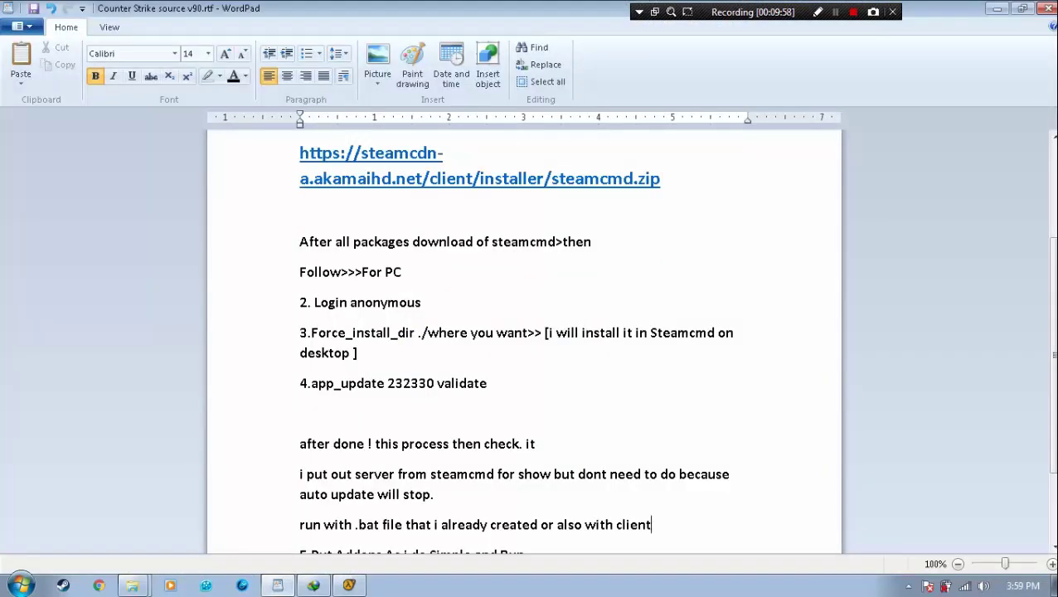
pyautogui.press('Return')
pyautogui.press('Return')
pyautogui.write('ok i')
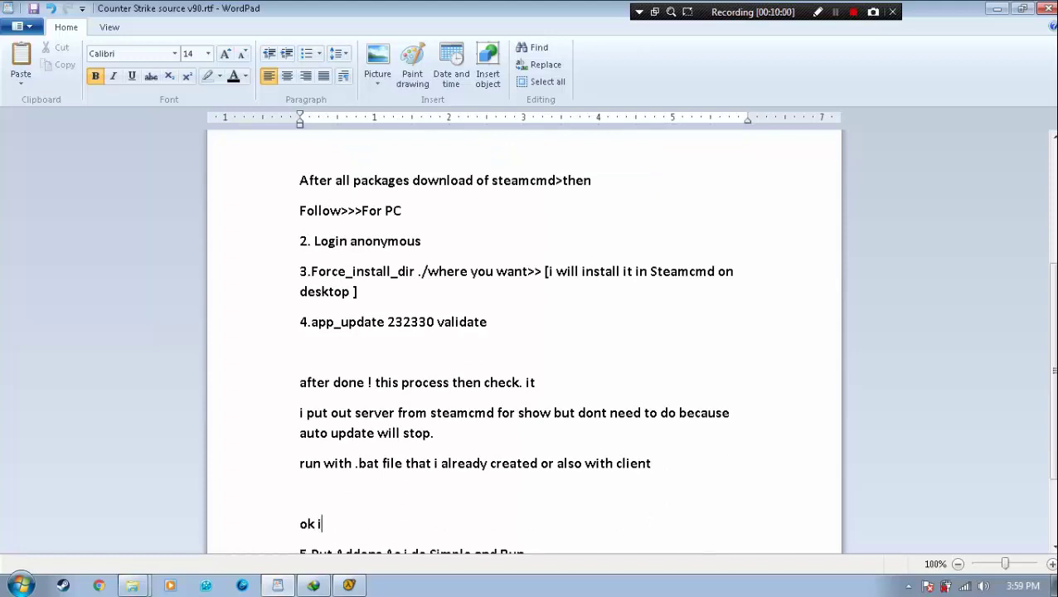
pyautogui.write('ts work but')
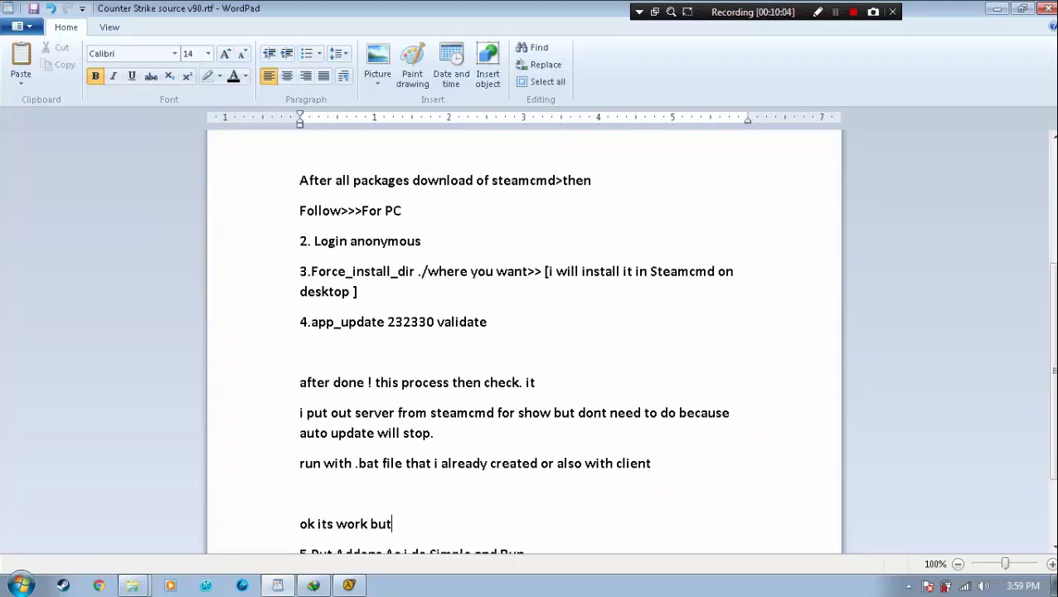
pyautogui.write(' its for only ')
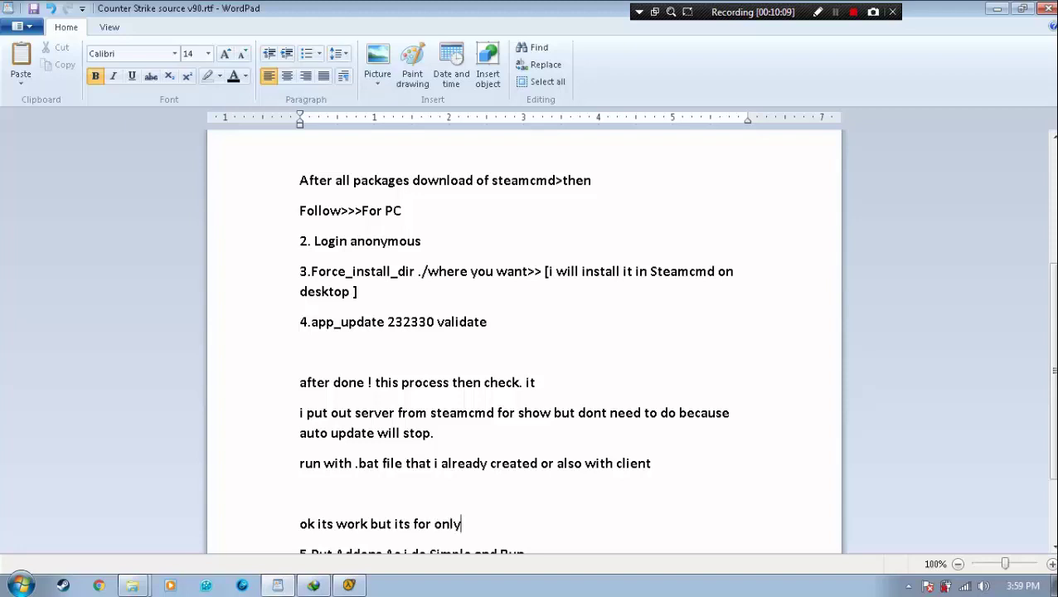
pyautogui.write('steam now fo')
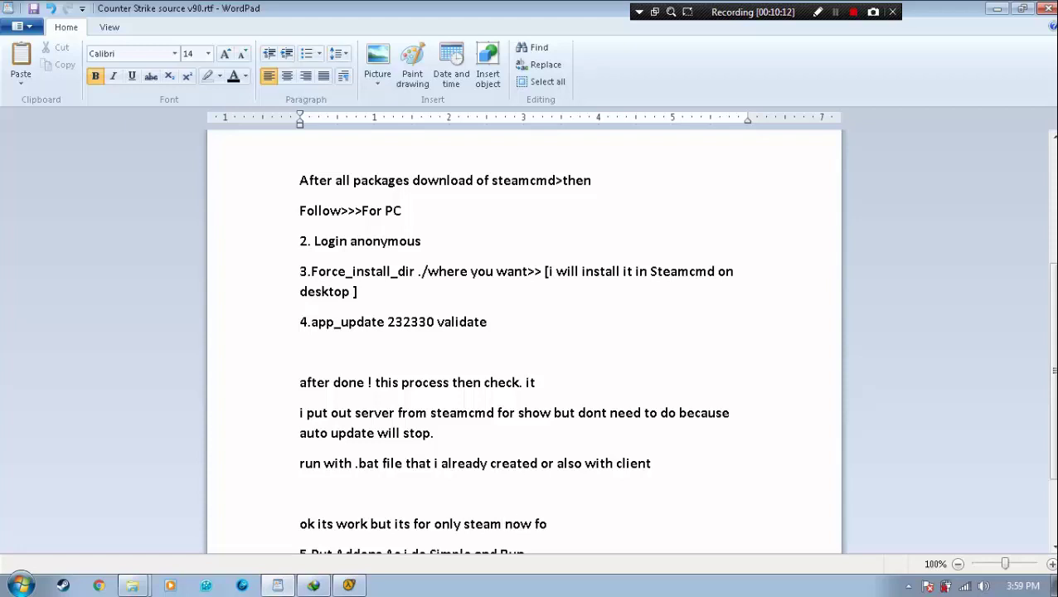
pyautogui.write('llow for no')
pyautogui.write('non')
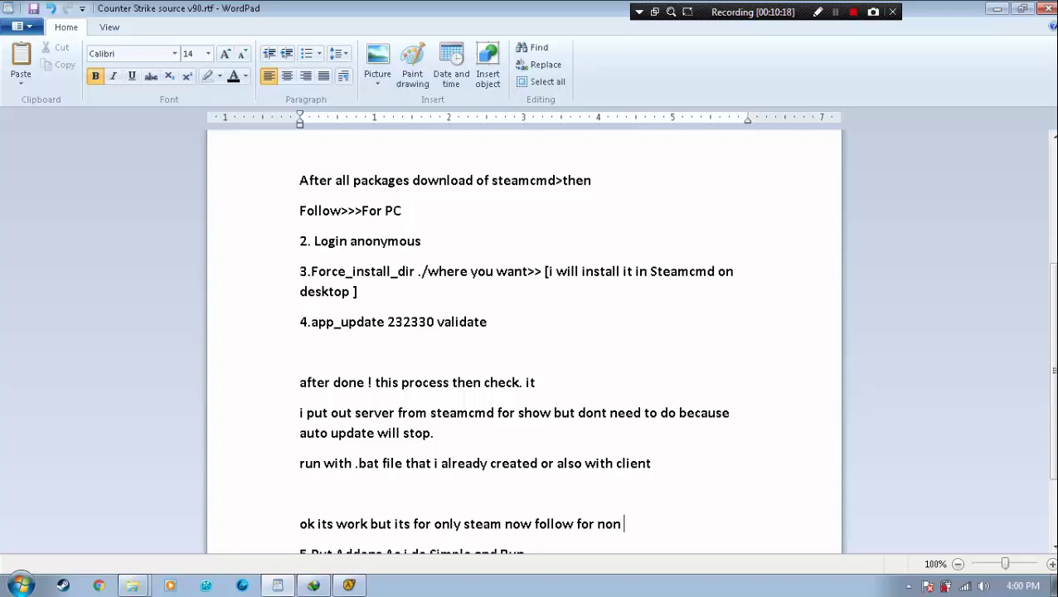
pyautogui.write('-steam/both')
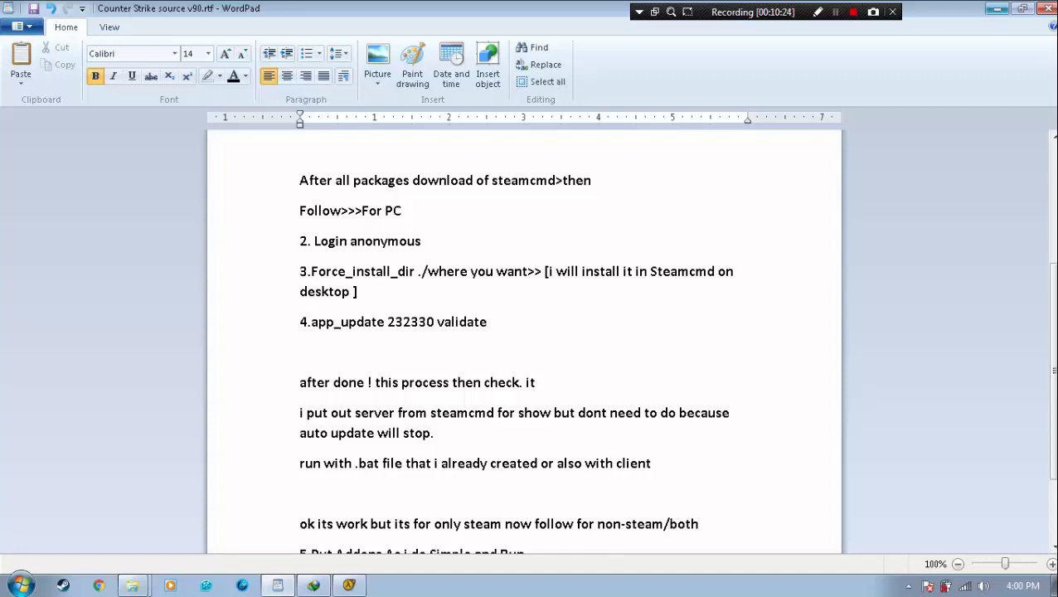
pyautogui.click(994, 9)
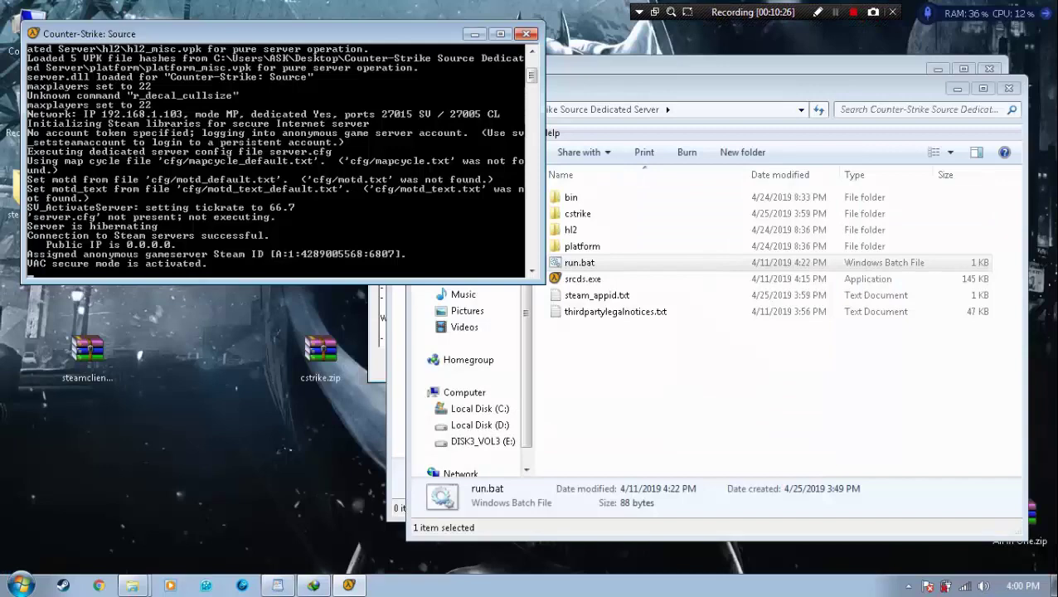
# Step: Shut down the running server console and open the steamclient_07.10.2018.zip archive from the desktop
pyautogui.click(525, 33)
pyautogui.moveTo(87, 350); pyautogui.dragTo(145, 426)
pyautogui.moveTo(313, 541); pyautogui.dragTo(115, 370)
pyautogui.moveTo(182, 516); pyautogui.dragTo(93, 401)
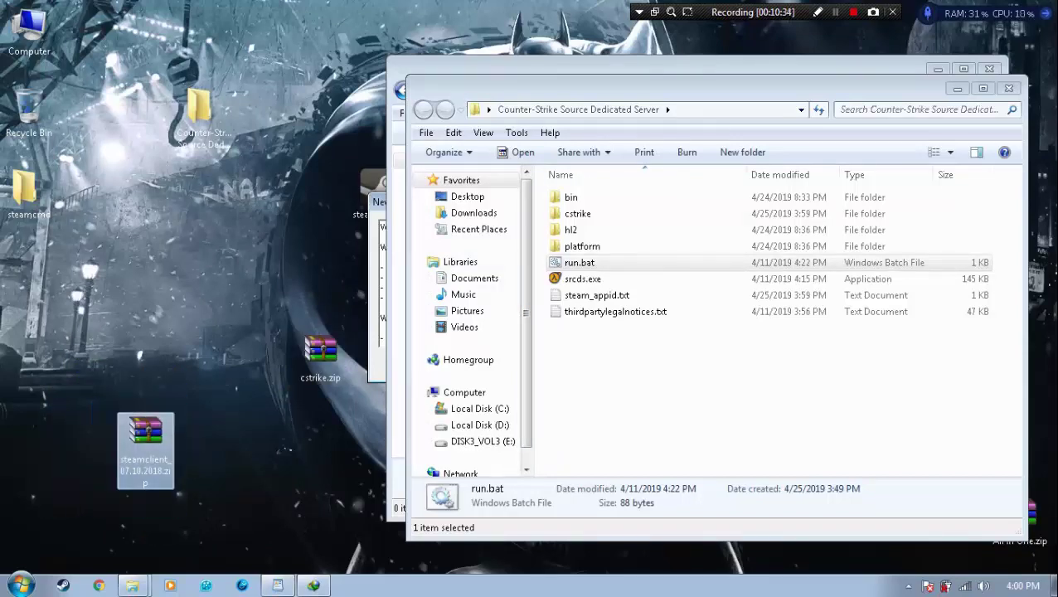
pyautogui.press('Return')
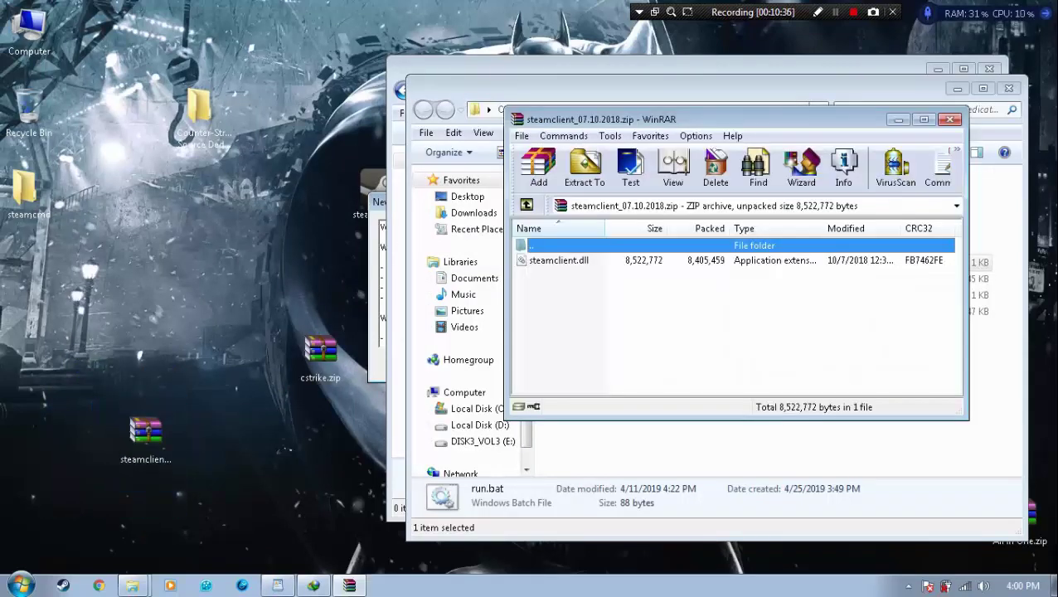
# Step: Extract steamclient.dll from the archive into the dedicated server's bin folder, replacing the existing file
pyautogui.moveTo(601, 118); pyautogui.dragTo(91, 202)
pyautogui.moveTo(66, 352); pyautogui.dragTo(159, 350)
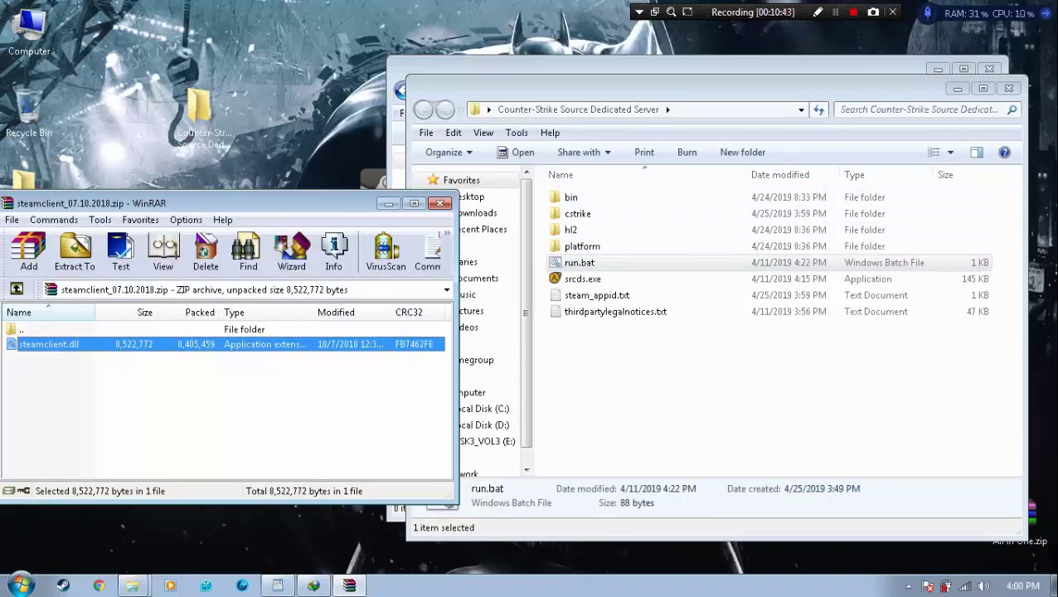
pyautogui.click(570, 197)
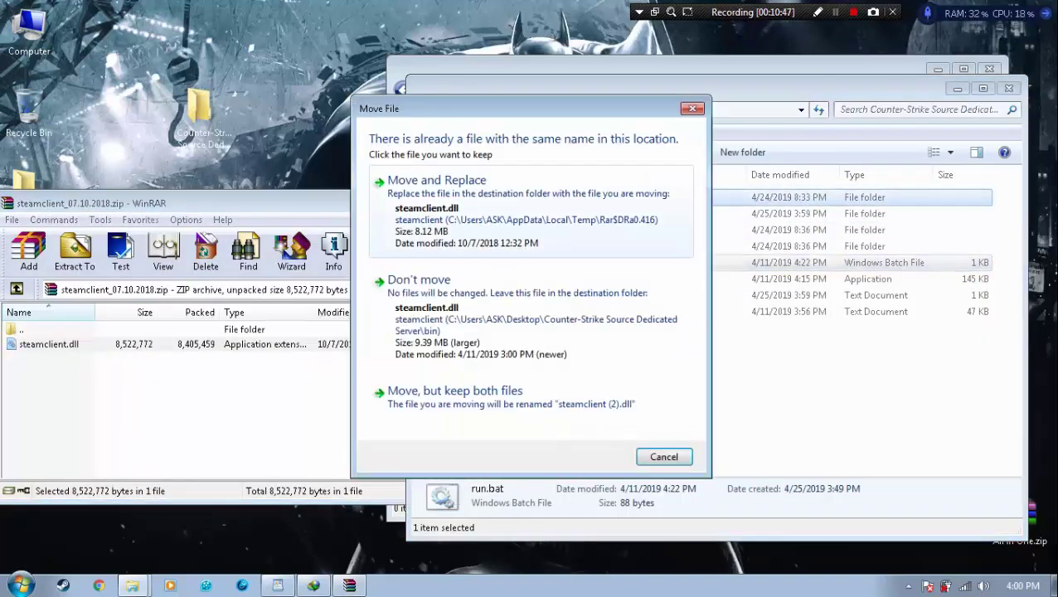
pyautogui.click(447, 191)
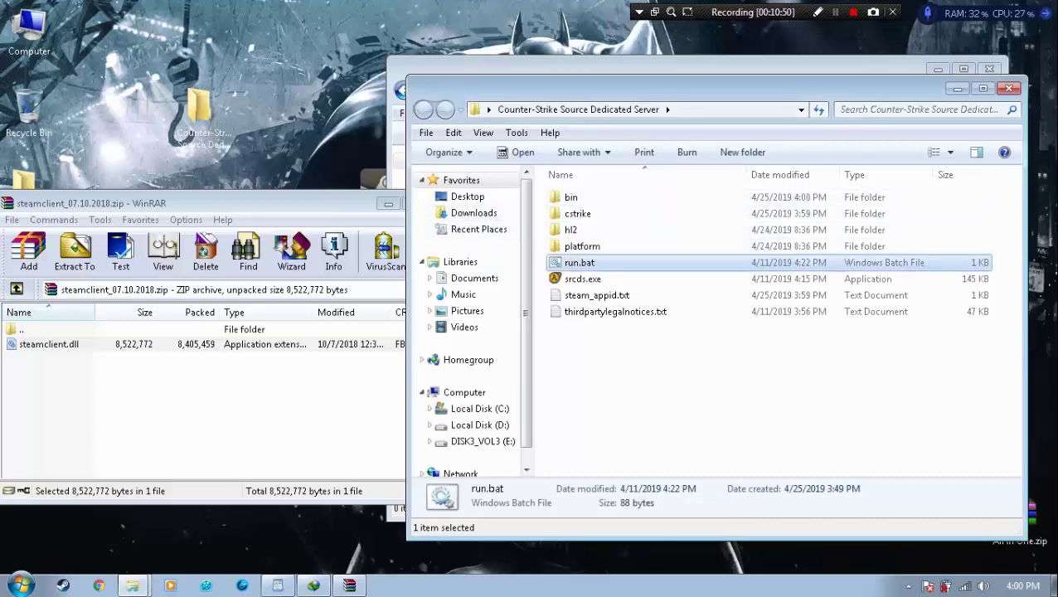
# Step: Close the steamclient archive and add "now its work for NoN steam also Now" to the setup document after a blank line
pyautogui.click(356, 203)
pyautogui.click(439, 203)
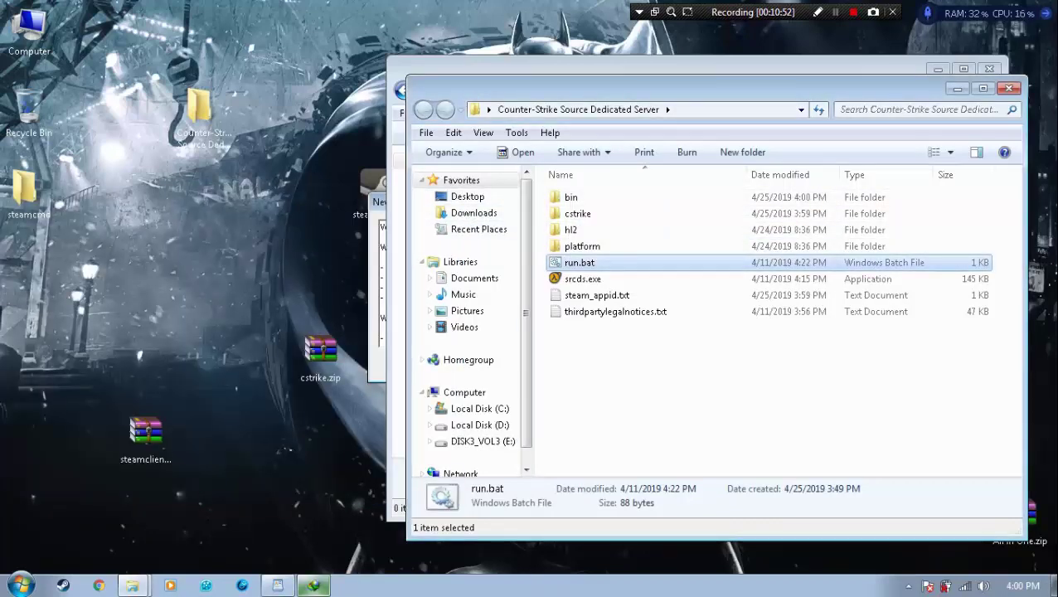
pyautogui.click(277, 585)
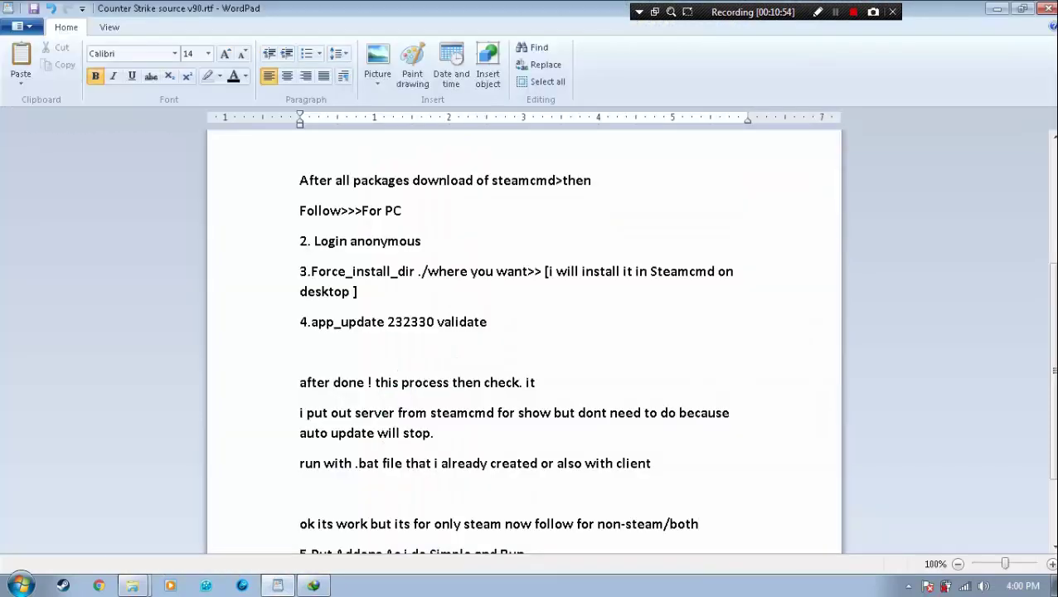
pyautogui.press('Return')
pyautogui.press('Return')
pyautogui.write('no')
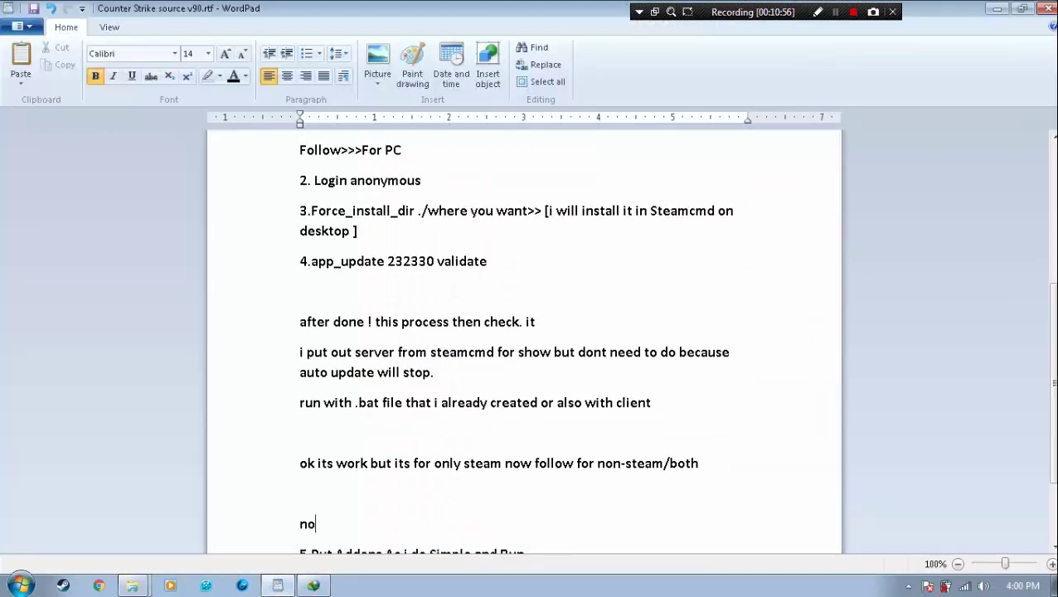
pyautogui.write('w its work for ')
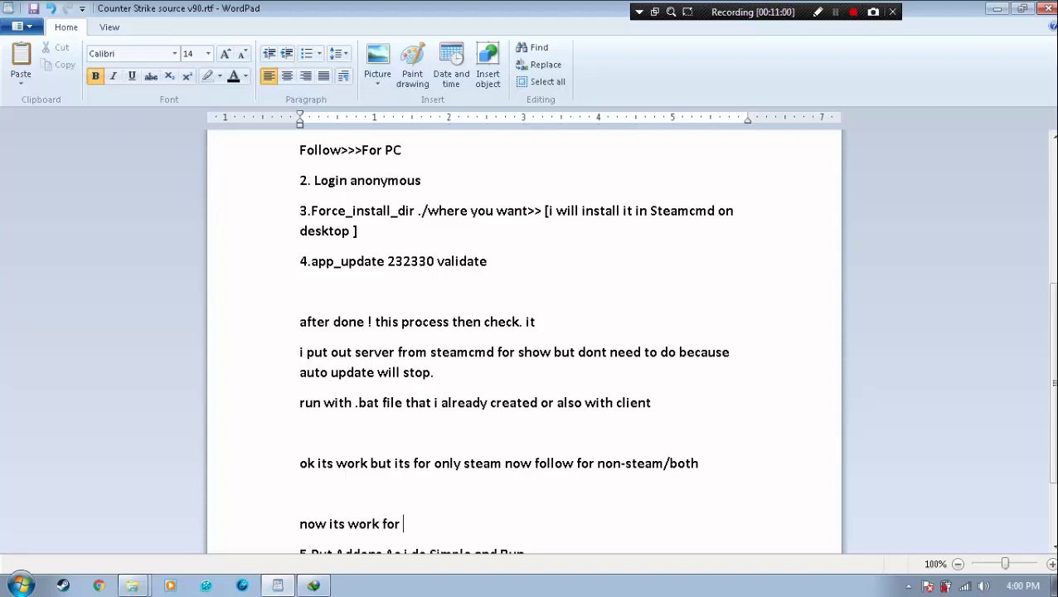
pyautogui.write('NoN steam also')
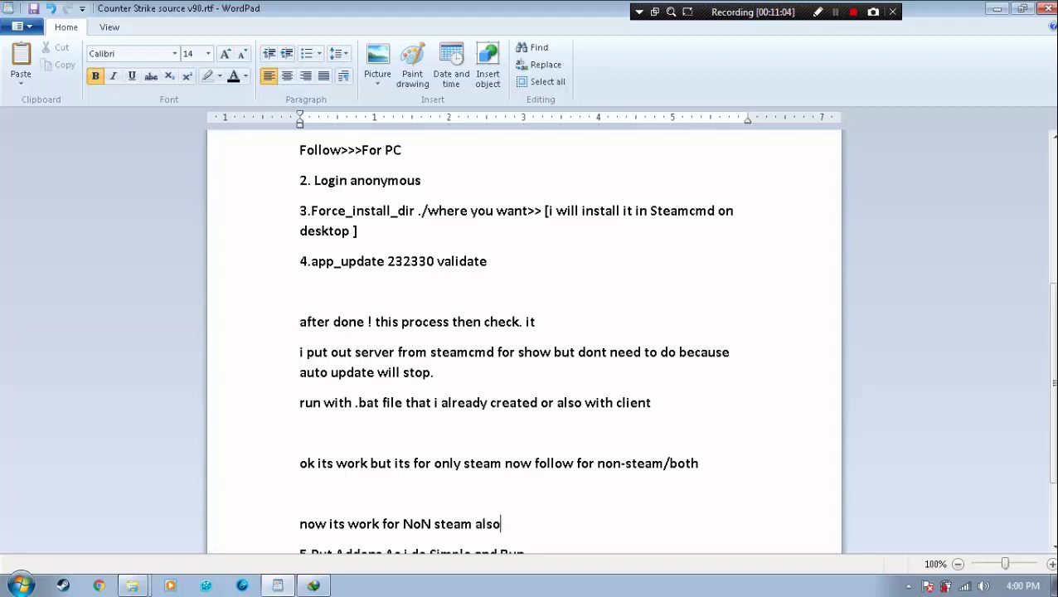
pyautogui.write(' Now')
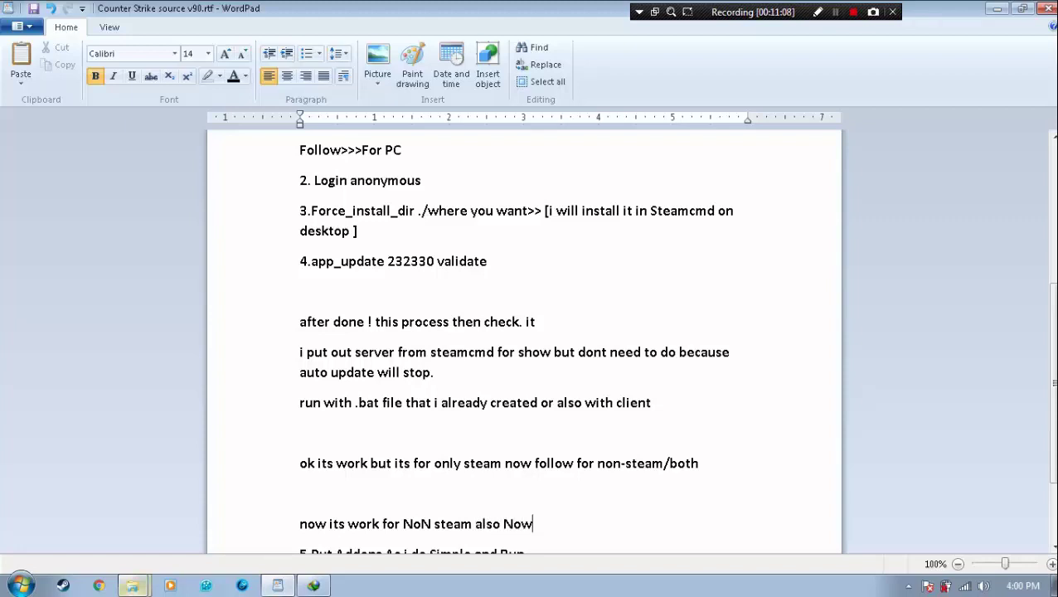
# Step: Start the server with run.bat from the Counter-Strike Source Dedicated Server folder, and return to the setup document
pyautogui.moveTo(131, 585)
pyautogui.click(116, 544)
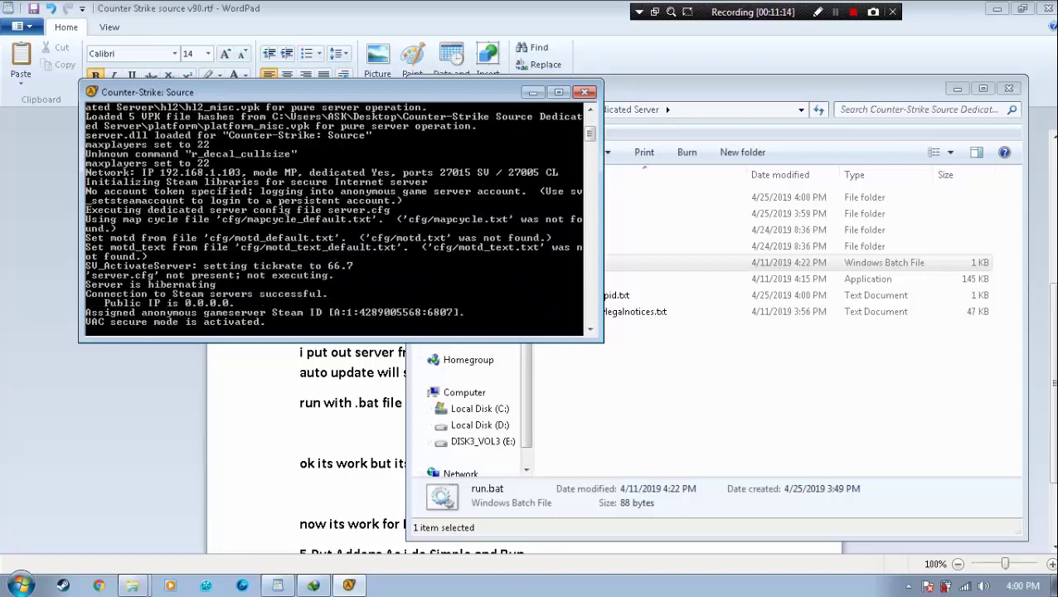
pyautogui.hotkey('alt', 'Tab')
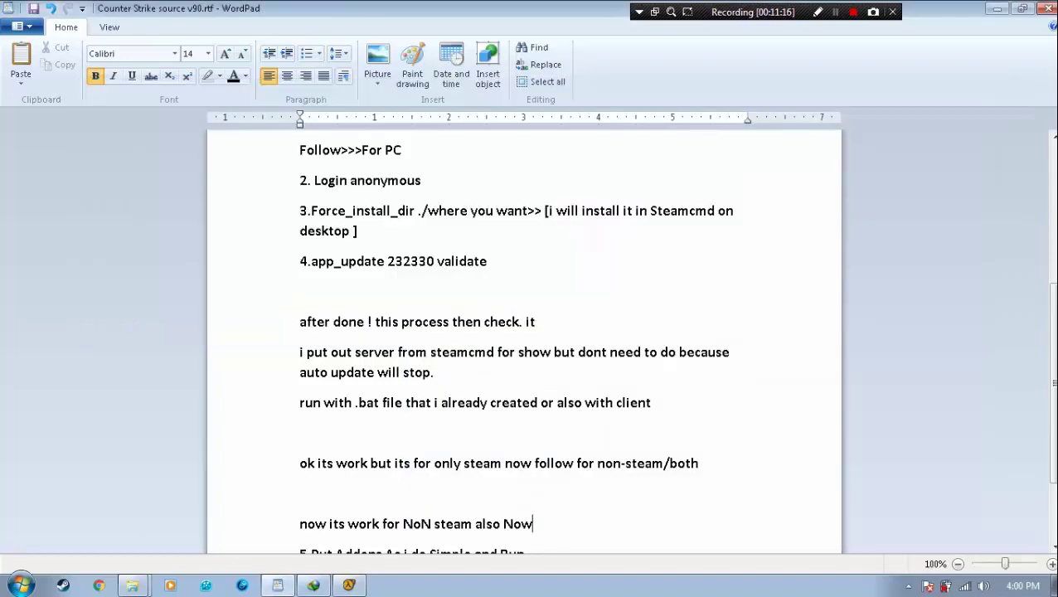
# Step: Complete the new line with "lets do", highlight the step 5 addons instruction, and place the cursor on the blank line below it
pyautogui.write('lets do')
pyautogui.scroll(-2, 524, 340)
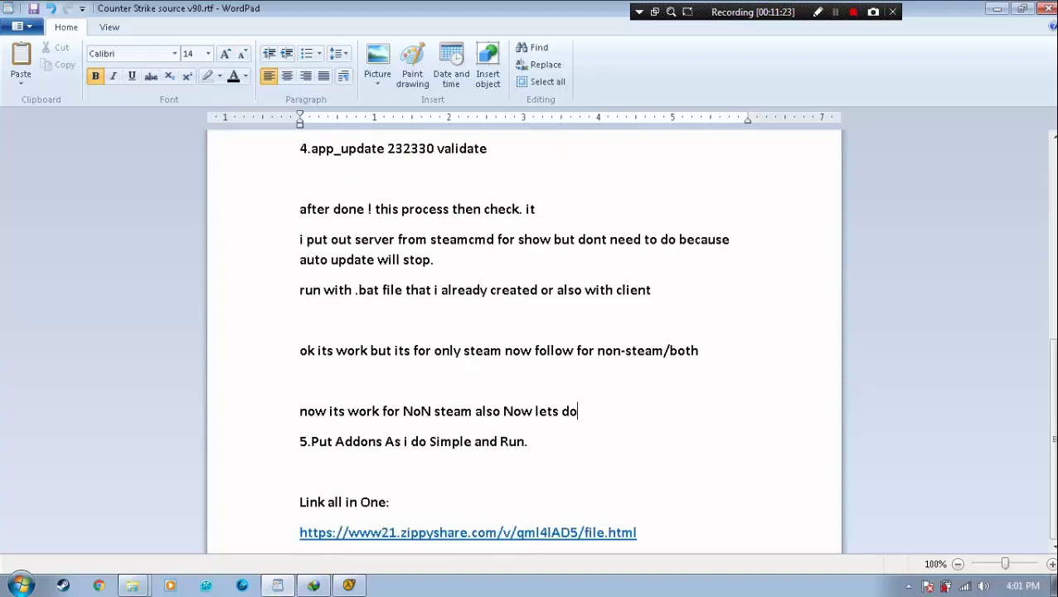
pyautogui.moveTo(310, 441); pyautogui.dragTo(529, 443)
pyautogui.click(300, 471)
# Step: Put the document aside, close the empty steamapps common folder window, and shut down the running server console
pyautogui.click(996, 8)
pyautogui.click(820, 176)
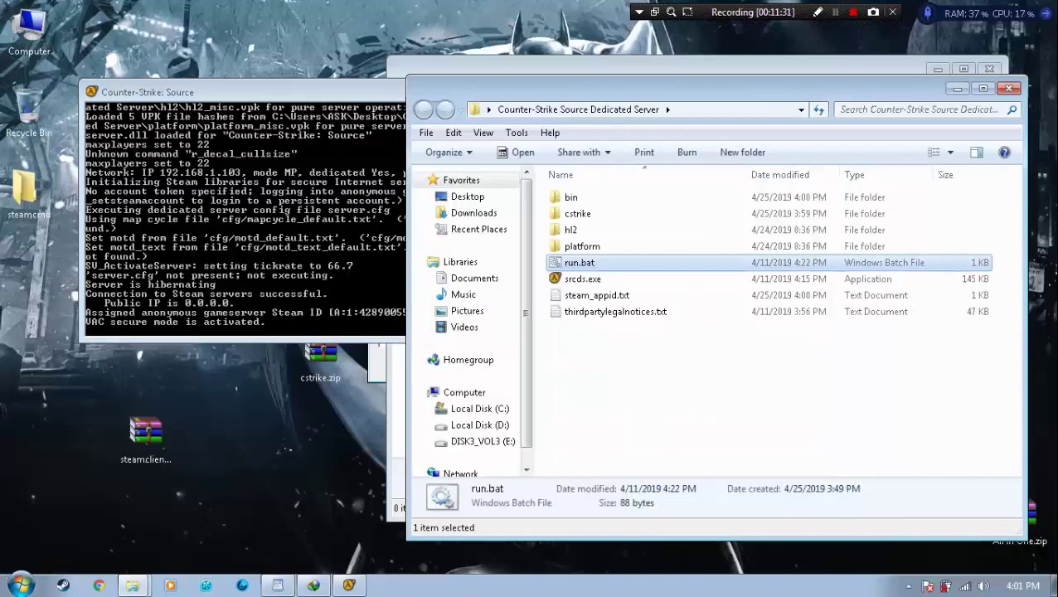
pyautogui.hotkey('alt', 'Tab')
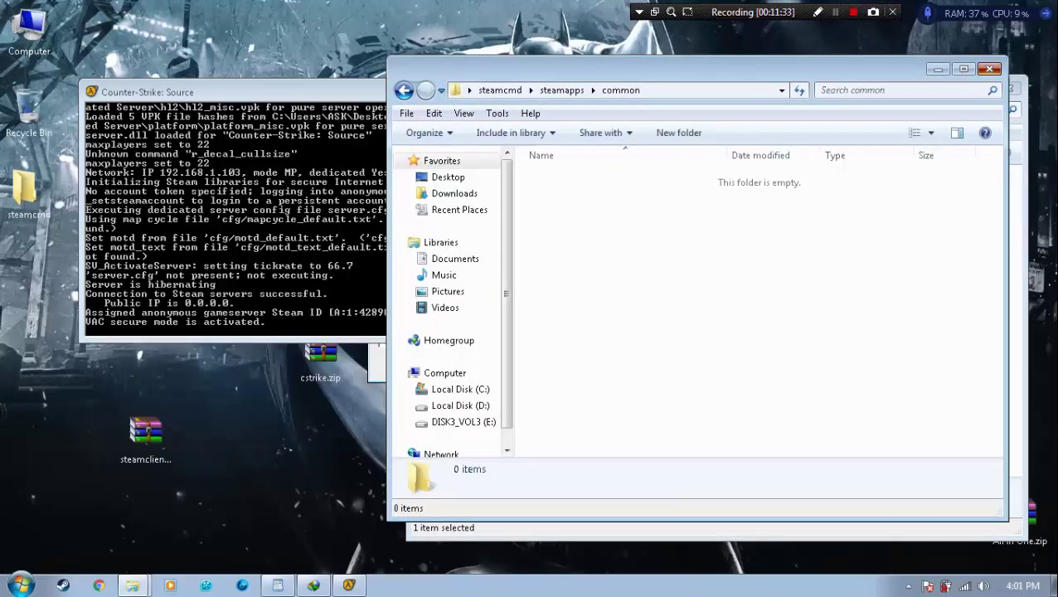
pyautogui.click(990, 69)
pyautogui.hotkey('alt', 'Tab')
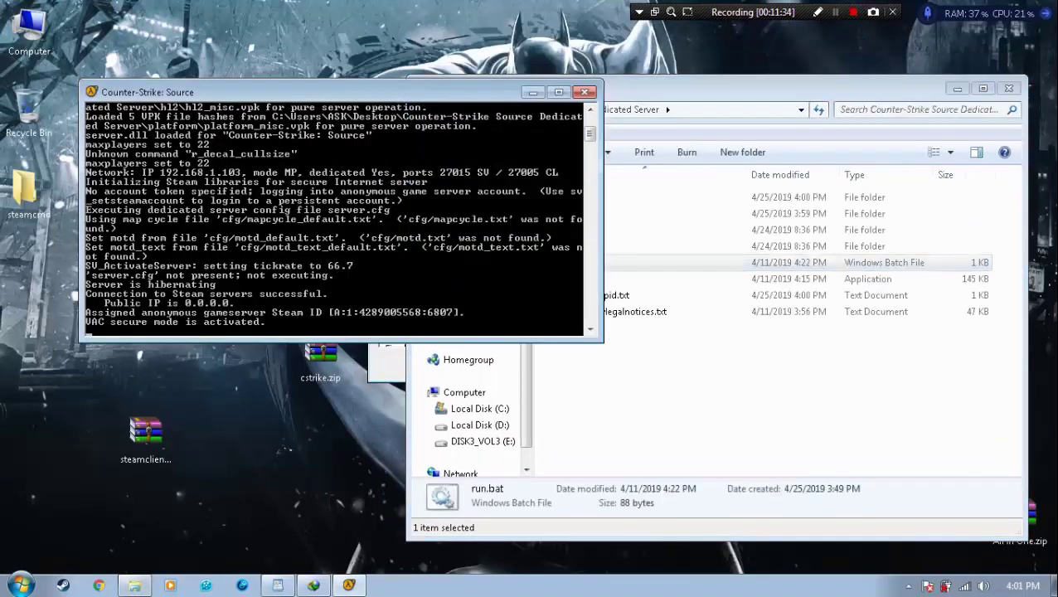
pyautogui.click(585, 91)
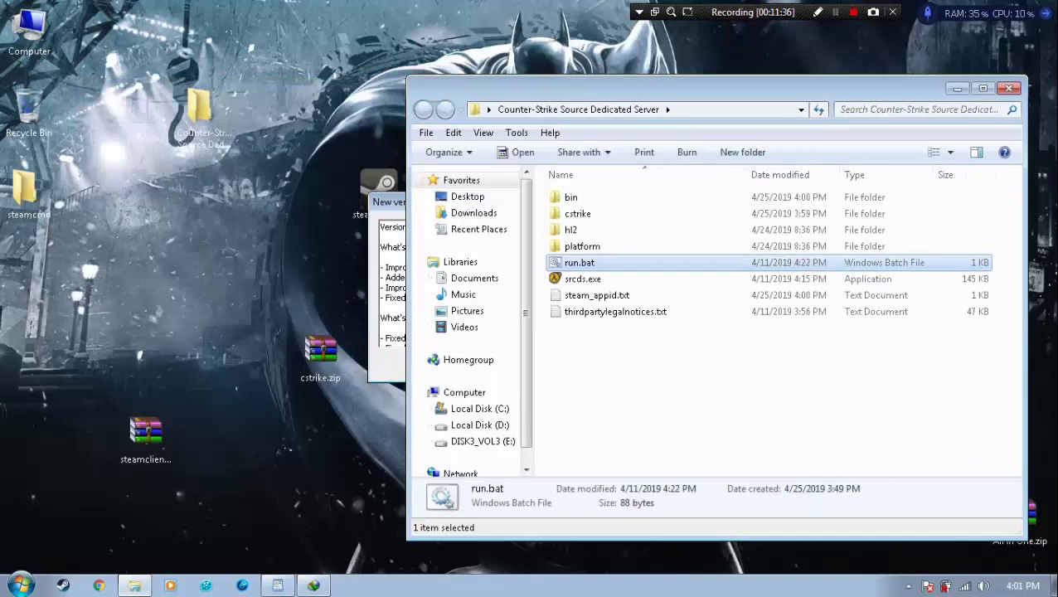
# Step: Move cstrike.zip beside the steamclient archive on the desktop, decline the Internet Download Manager update, and open cstrike.zip
pyautogui.moveTo(320, 352); pyautogui.dragTo(262, 433)
pyautogui.hotkey('alt', 'Tab')
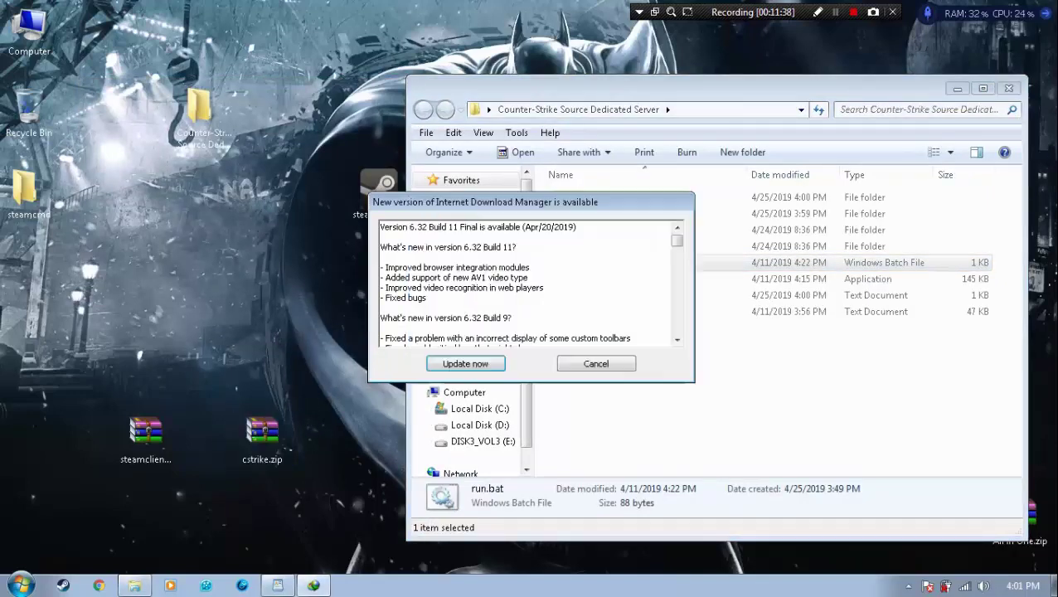
pyautogui.click(596, 363)
pyautogui.moveTo(312, 558); pyautogui.dragTo(234, 375)
pyautogui.doubleClick(262, 432)
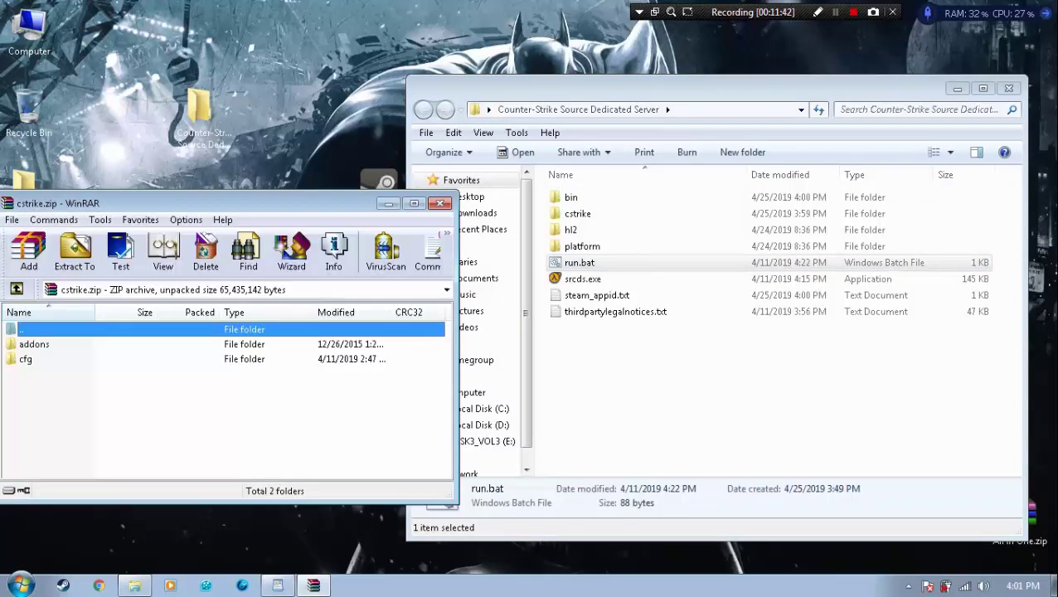
# Step: Extract the addons and cfg folders into the server's cstrike folder, merging cfg and replacing all conflicting files, and close the archive
pyautogui.moveTo(133, 373); pyautogui.dragTo(35, 340)
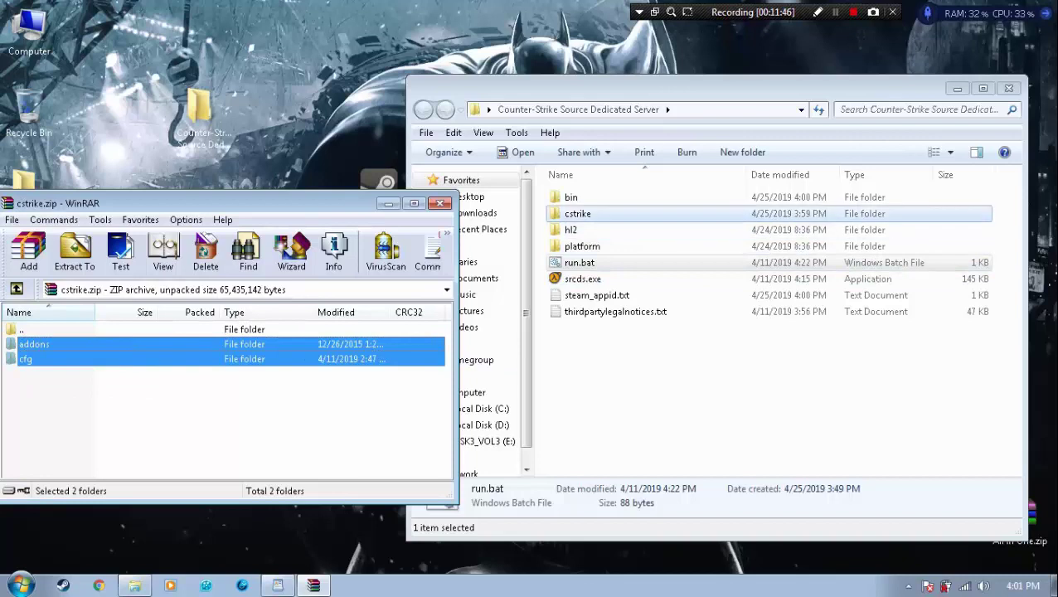
pyautogui.moveTo(578, 213); pyautogui.dragTo(577, 213)
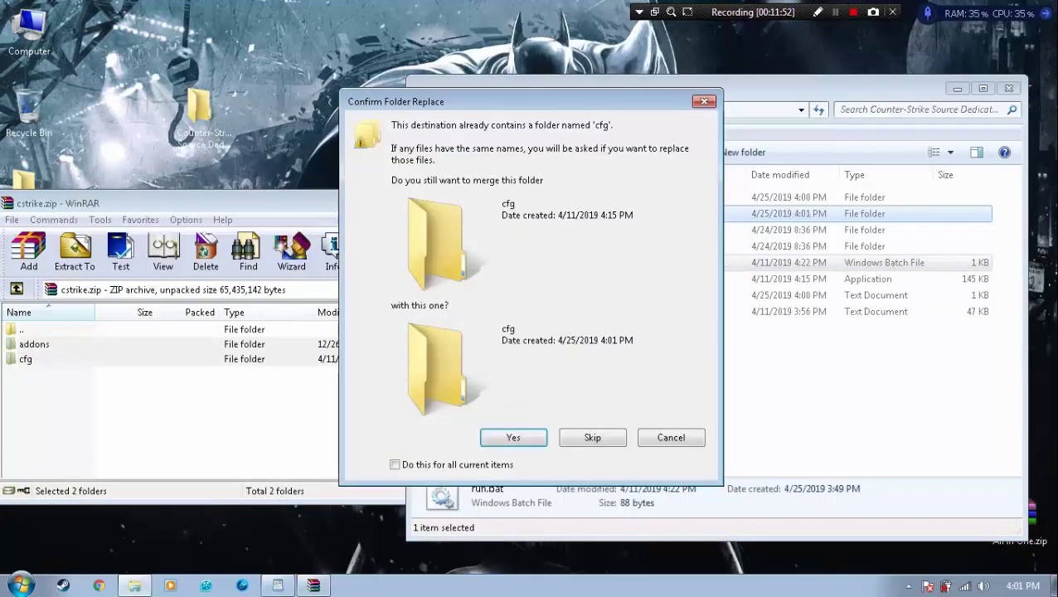
pyautogui.click(513, 437)
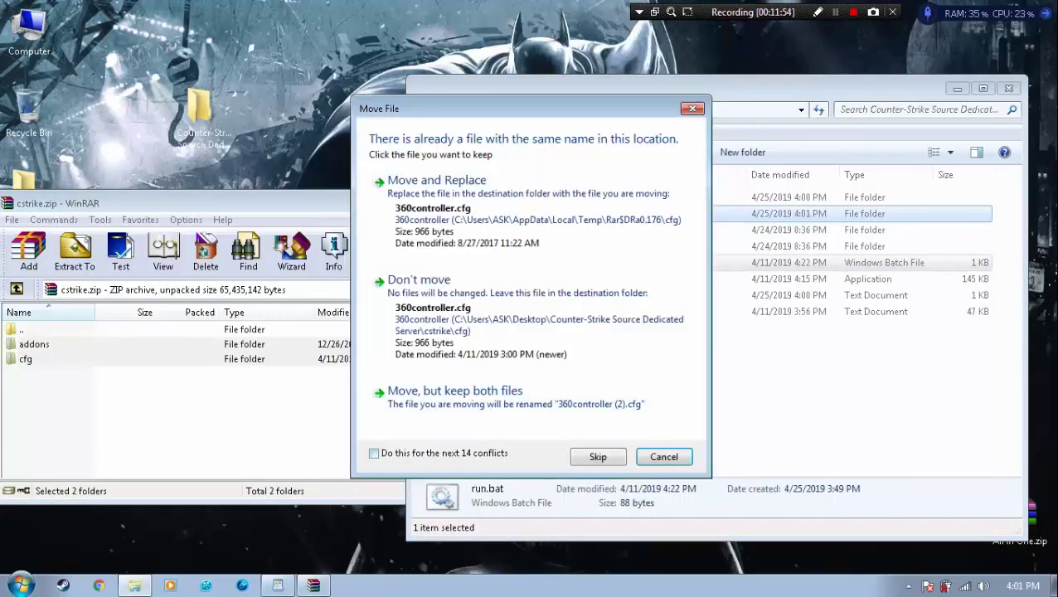
pyautogui.click(373, 453)
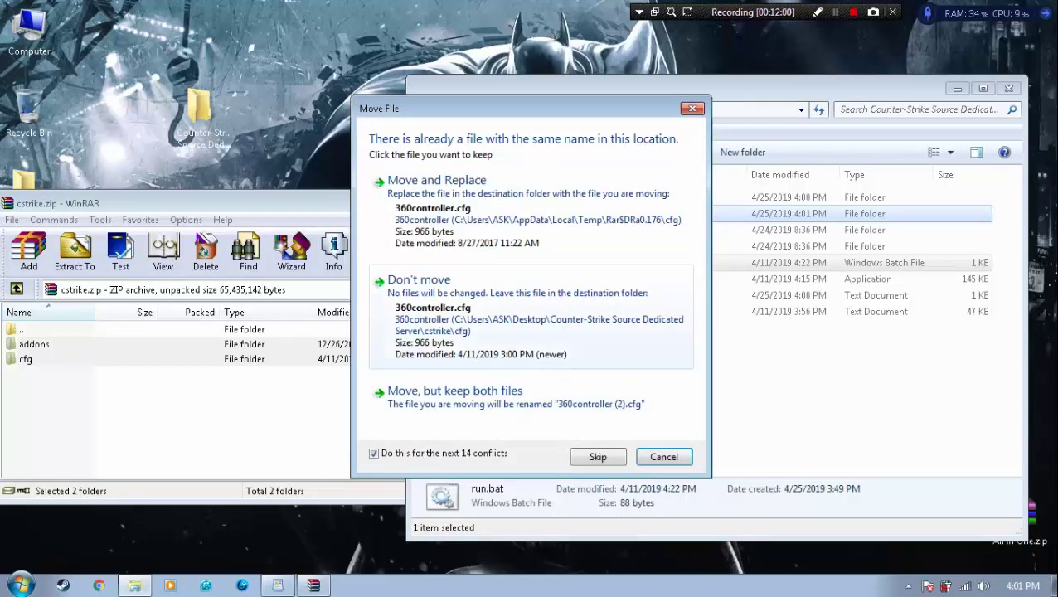
pyautogui.click(437, 180)
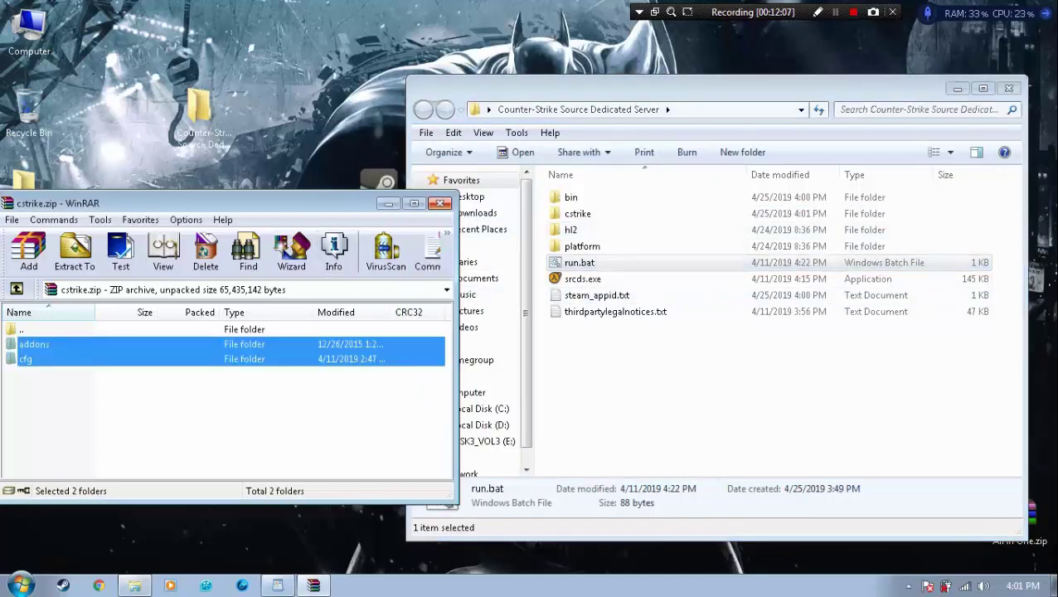
pyautogui.click(441, 203)
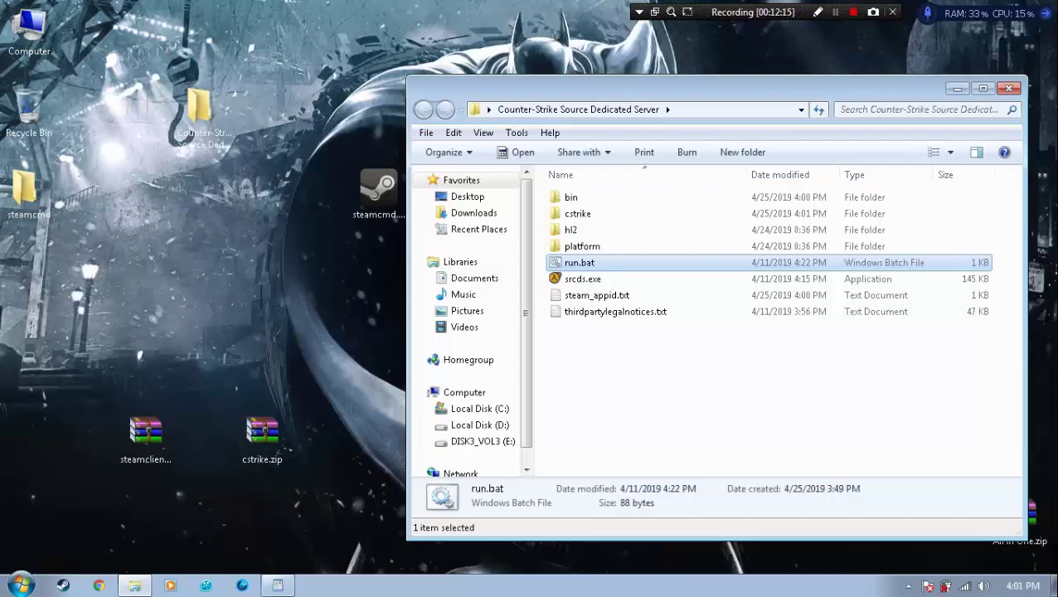
# Step: Add the line "Now Lets Check! Server" below step 5 in the setup document
pyautogui.click(277, 585)
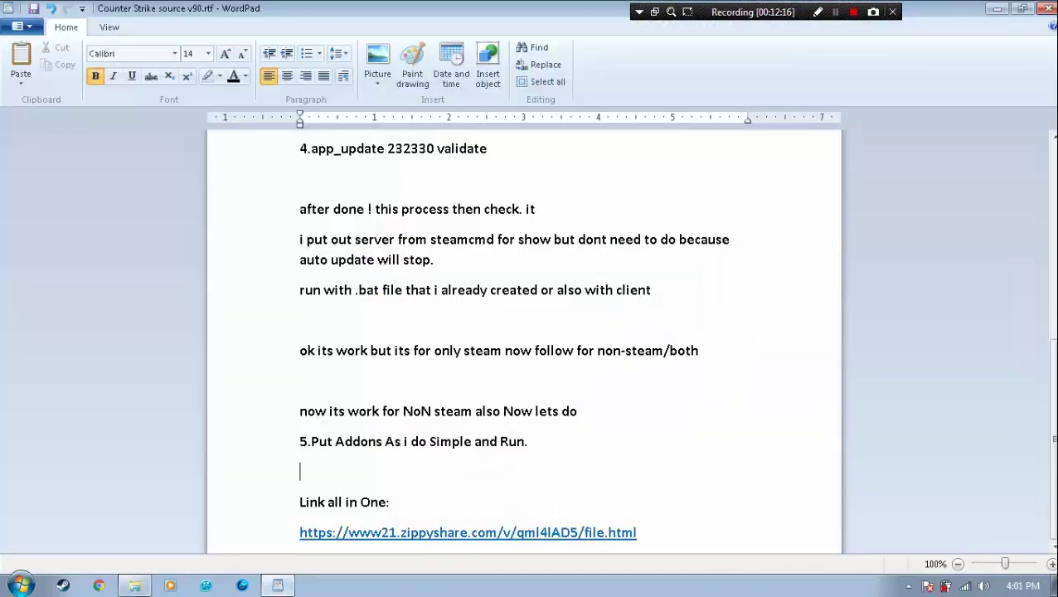
pyautogui.write('Now Lets C')
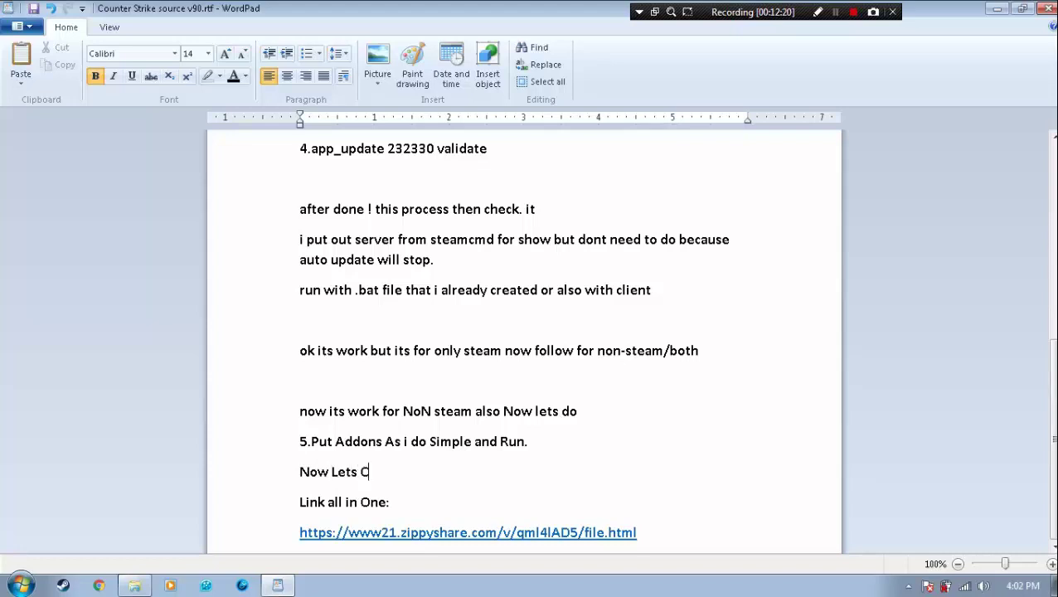
pyautogui.write('heck! Server')
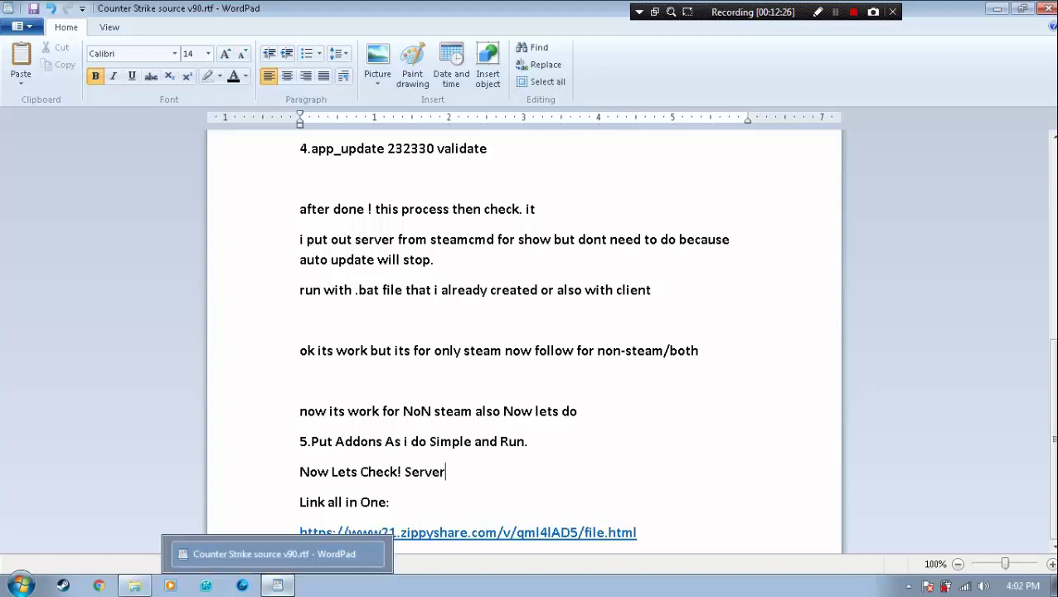
# Step: Return to the dedicated server folder and start the server with run.bat to load the addons
pyautogui.click(277, 585)
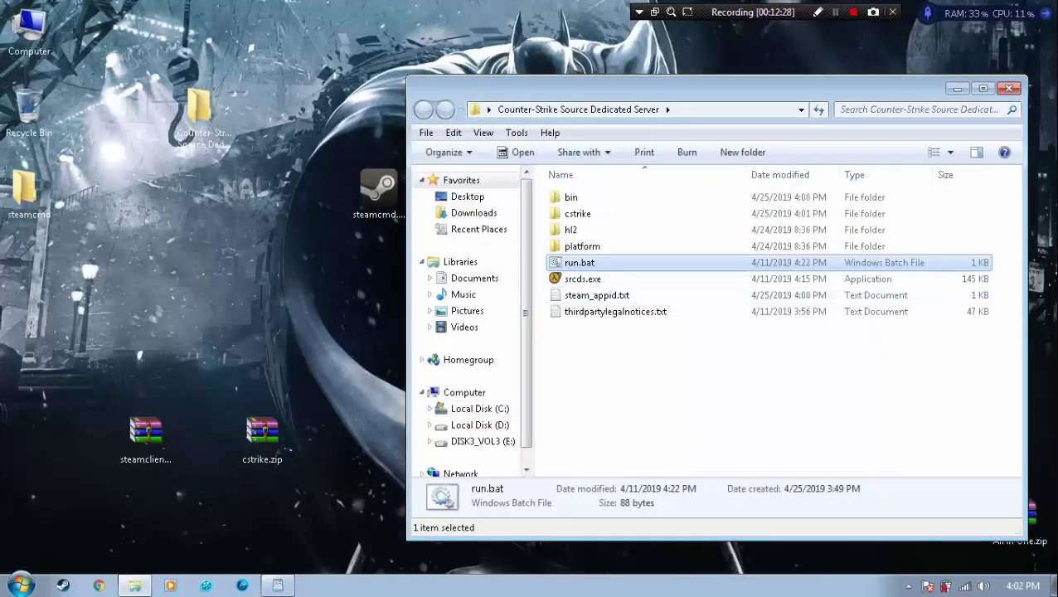
pyautogui.scroll(-1, 469, 324)
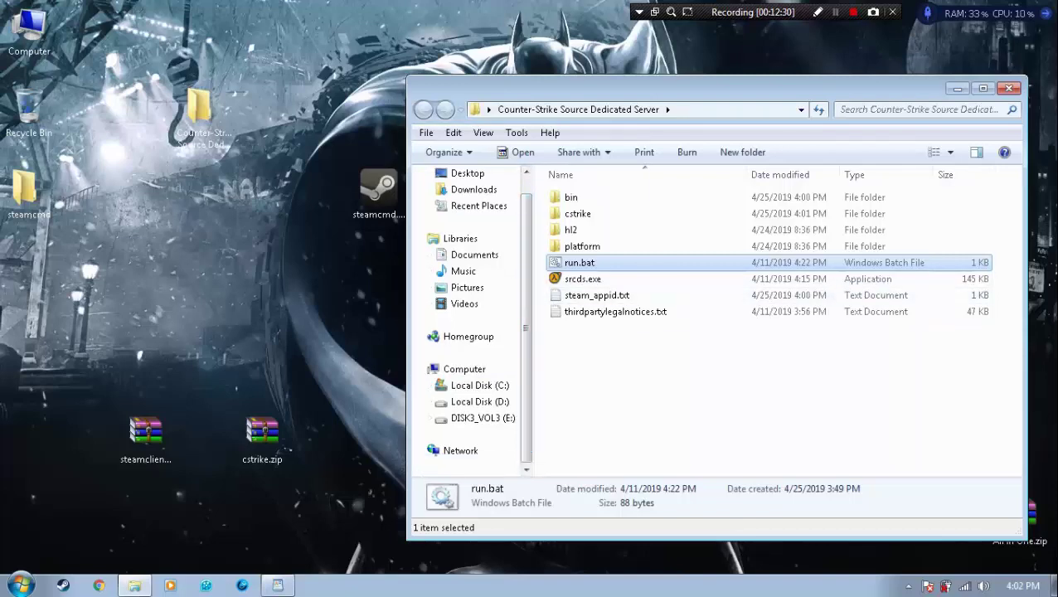
pyautogui.click(597, 381)
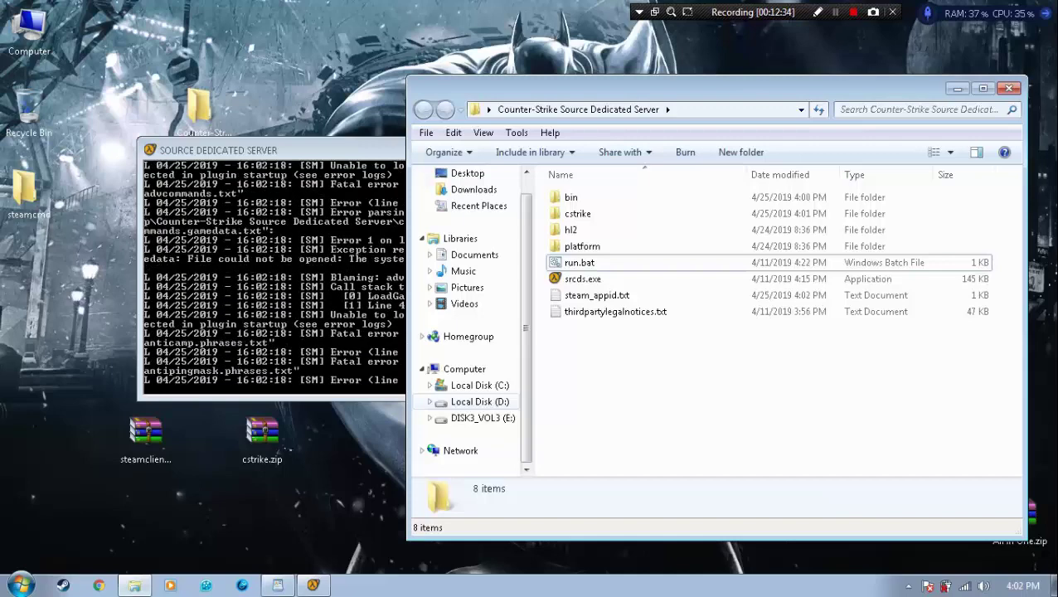
# Step: Launch the game with Loader.exe from the Games\CSS folder on Local Disk (D:), and close the folder window
pyautogui.click(479, 401)
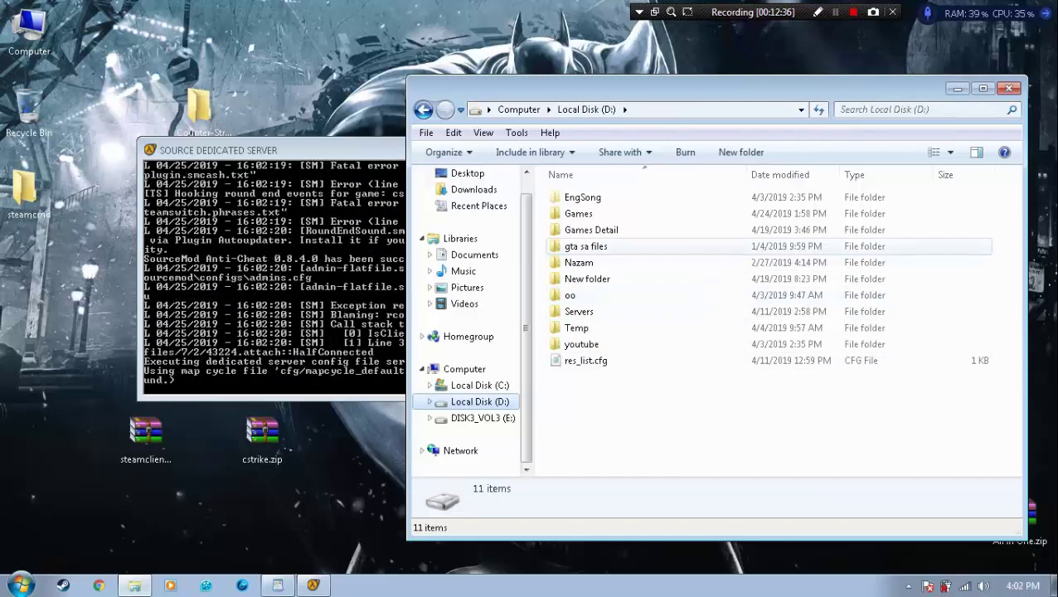
pyautogui.click(578, 213)
pyautogui.doubleClick(578, 213)
pyautogui.click(578, 213)
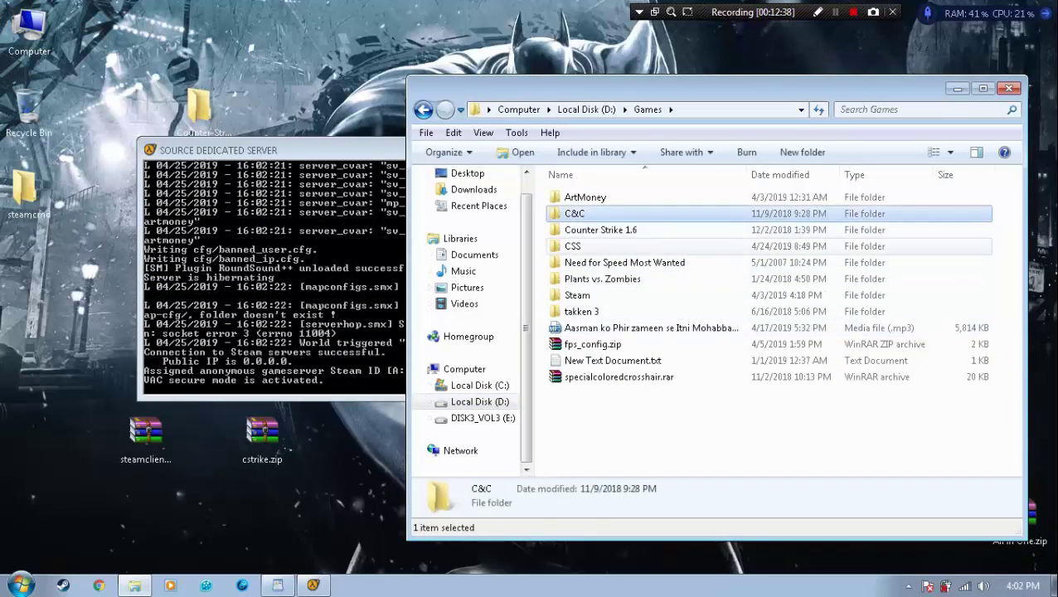
pyautogui.doubleClick(577, 247)
pyautogui.scroll(-2, 596, 425)
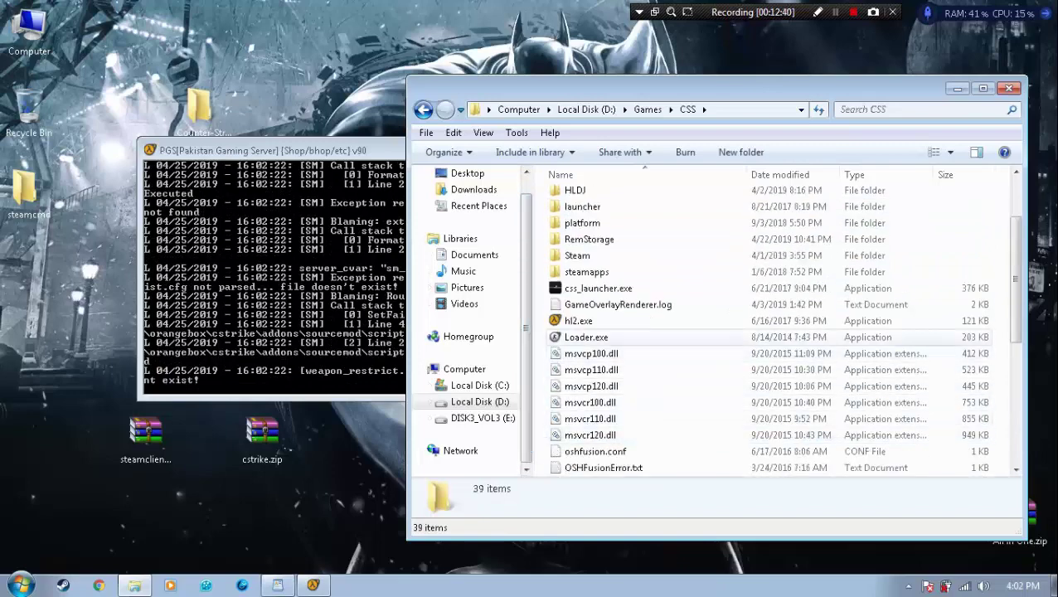
pyautogui.click(586, 337)
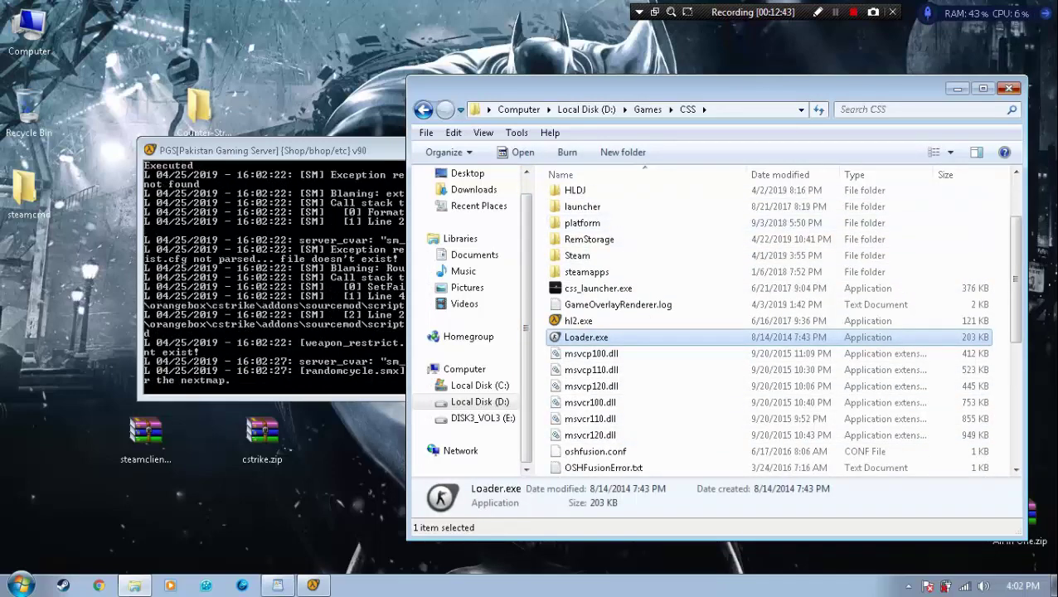
pyautogui.click(1008, 87)
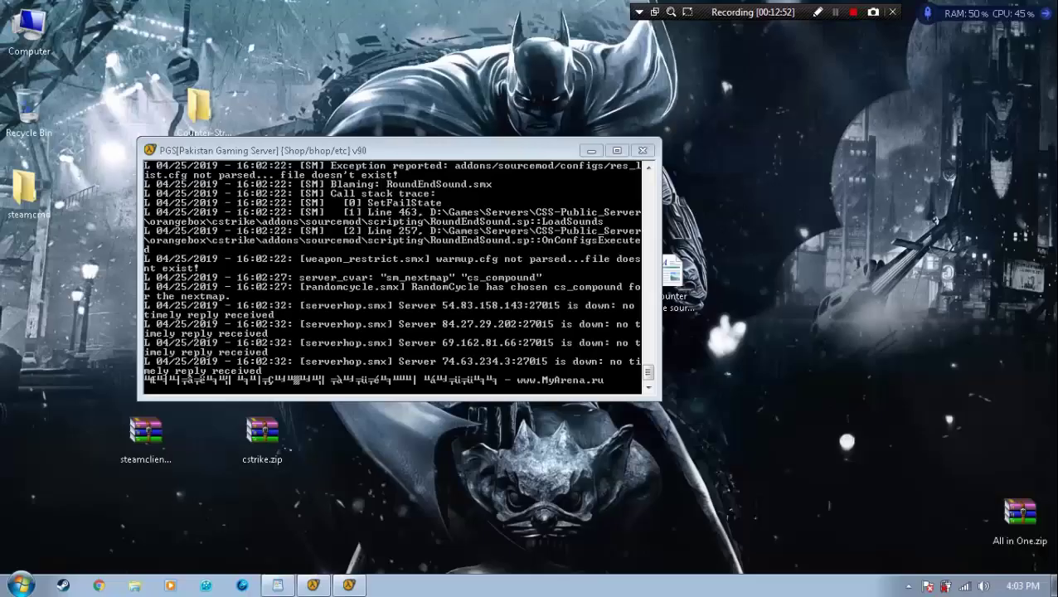
# Step: Switch to Chrome, search Google for "myip", copy the displayed public IP address, and return to the game
pyautogui.hotkey('alt', 'Tab')
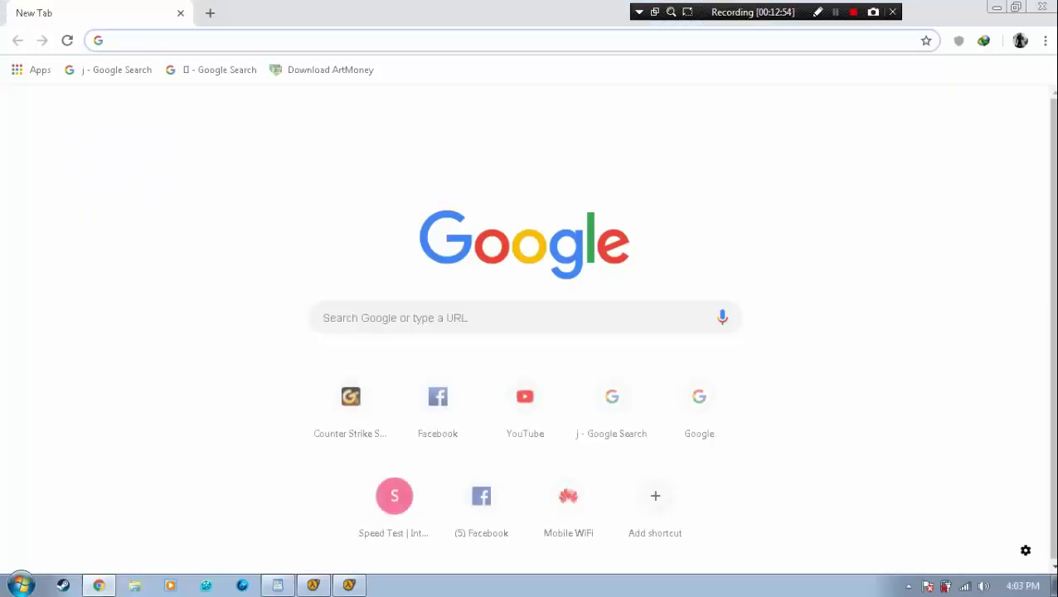
pyautogui.write('myip')
pyautogui.press('Return')
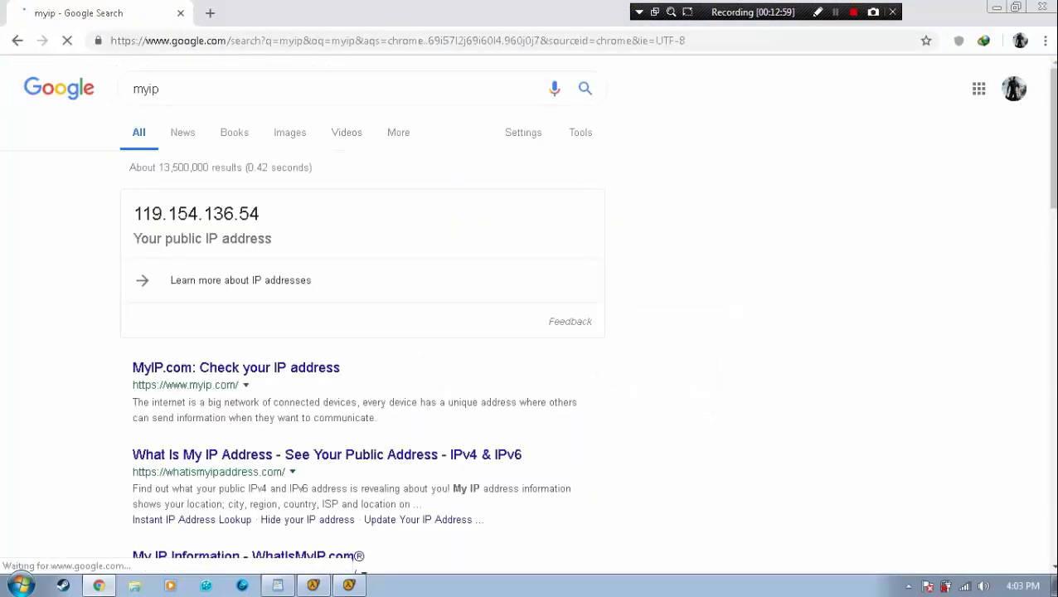
pyautogui.moveTo(260, 214); pyautogui.dragTo(133, 214)
pyautogui.rightClick(235, 202)
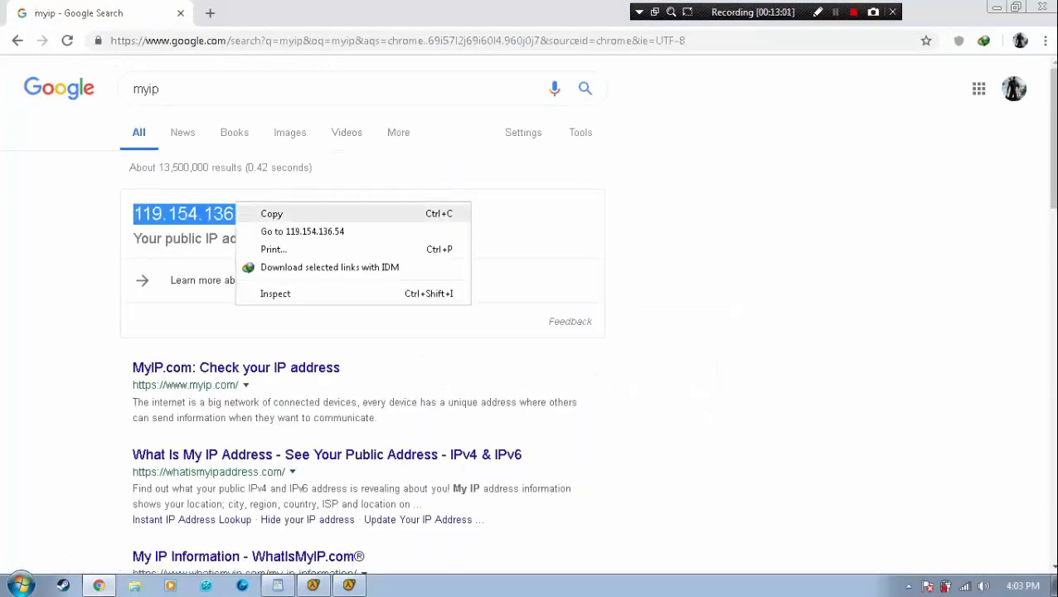
pyautogui.click(271, 214)
pyautogui.hotkey('alt', 'Tab')
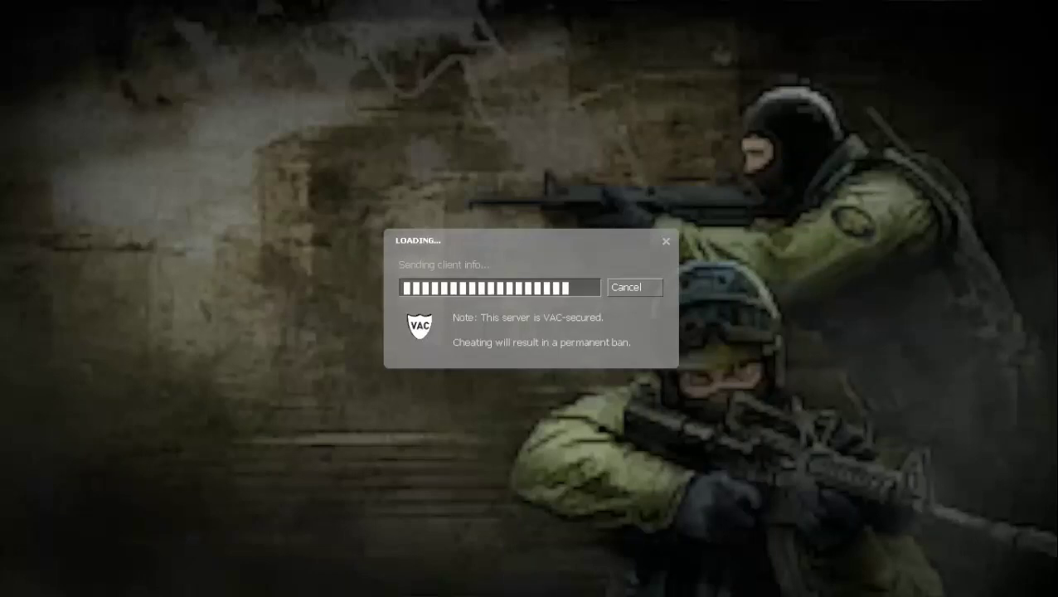
# Step: Join the server's Terrorist team as Phoenix Connexion and buy an AK-47 with armor
pyautogui.press('Return')
pyautogui.press('1')
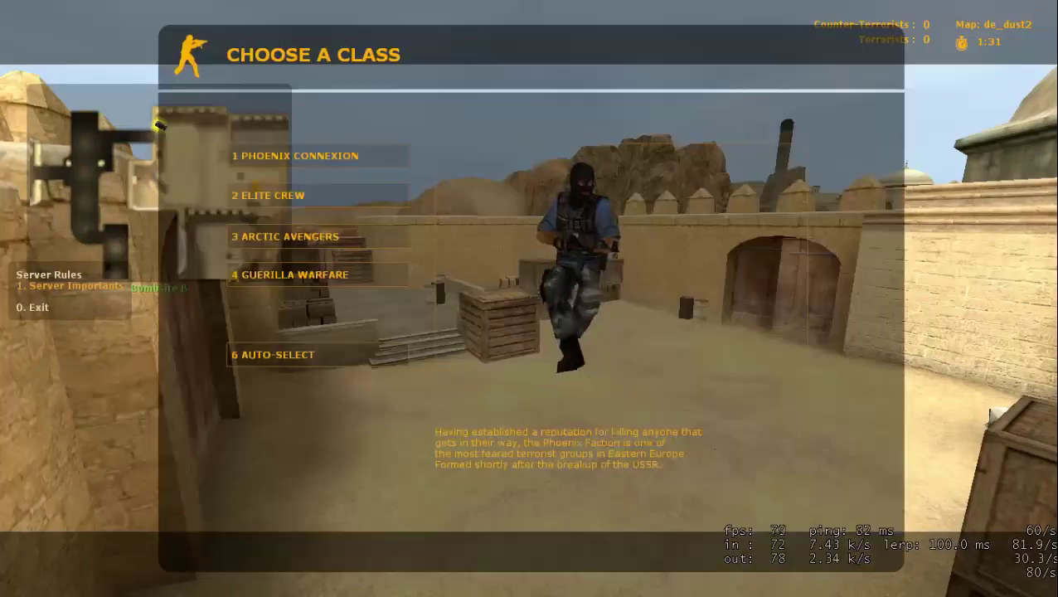
pyautogui.press('1')
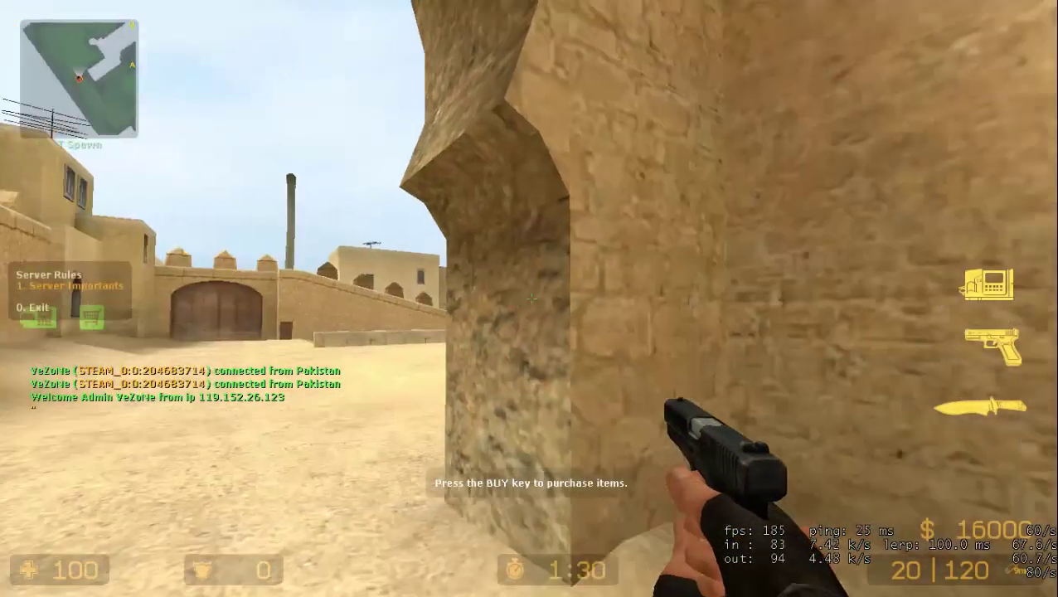
pyautogui.press('F1')
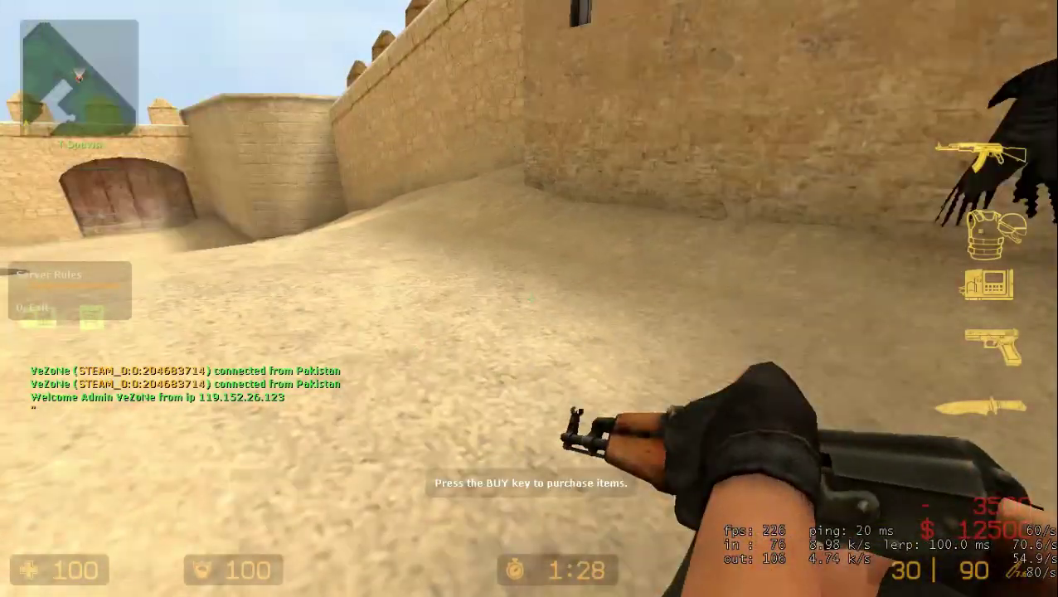
# Step: Test the server by moving from the T spawn through the middle of de_dust2 while switching weapons and trying the throwing knives
pyautogui.press('3')
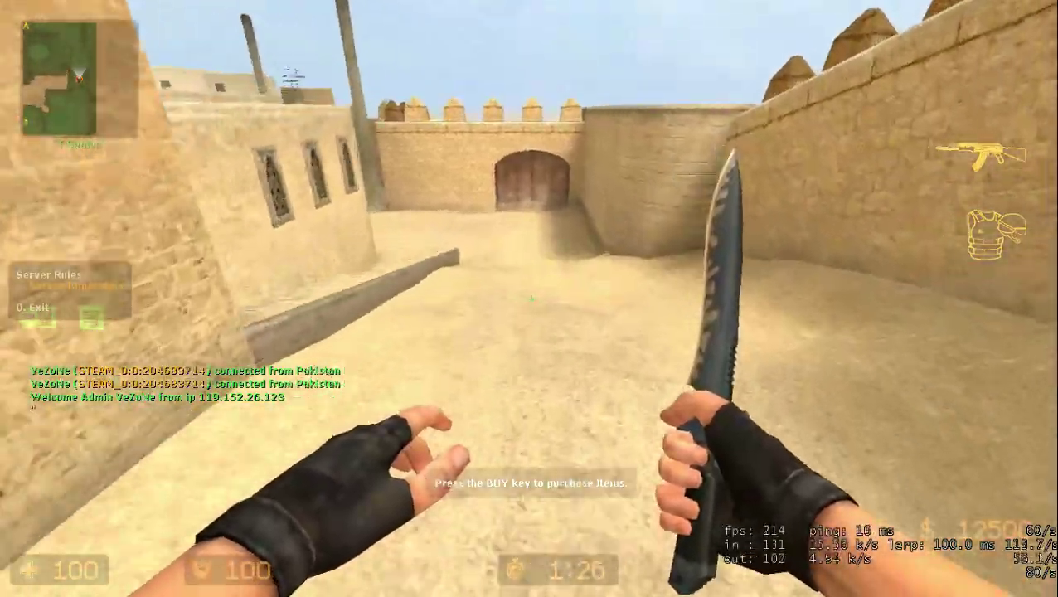
pyautogui.press('w')
pyautogui.press('2')
pyautogui.press('3')
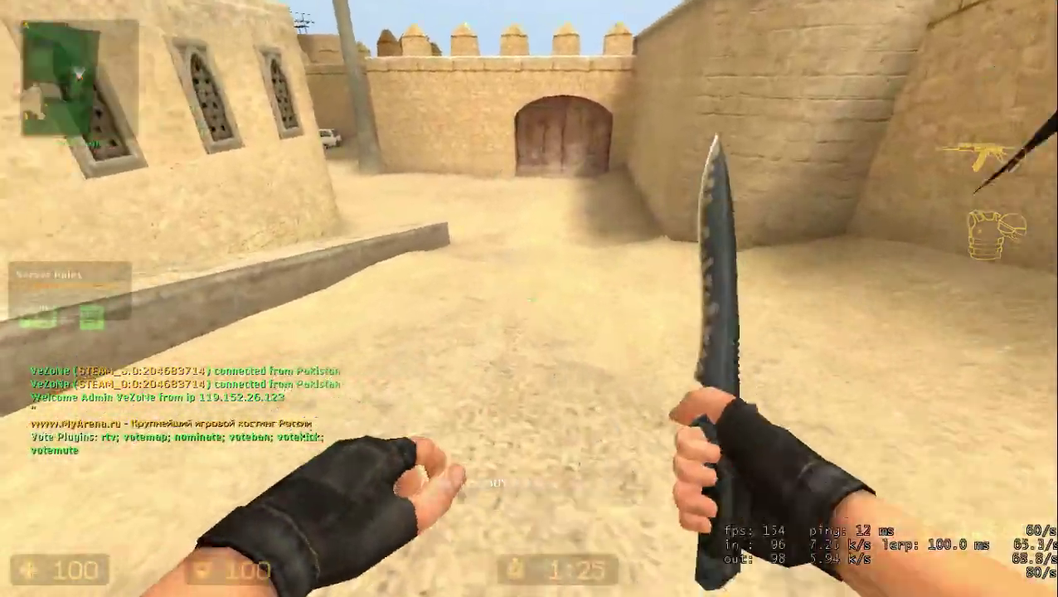
pyautogui.press('1')
pyautogui.press('3')
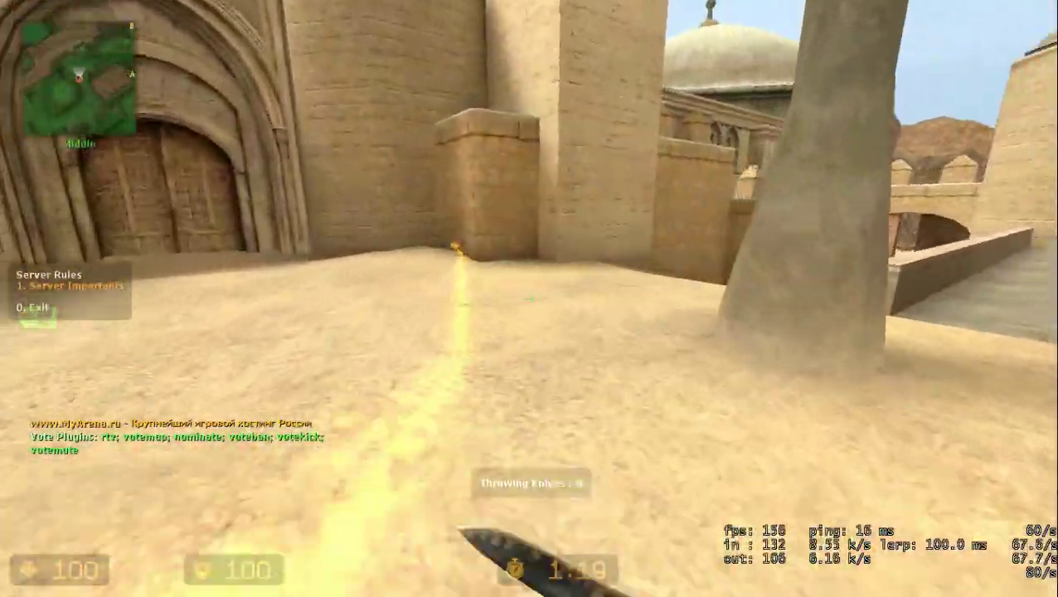
pyautogui.press('w')
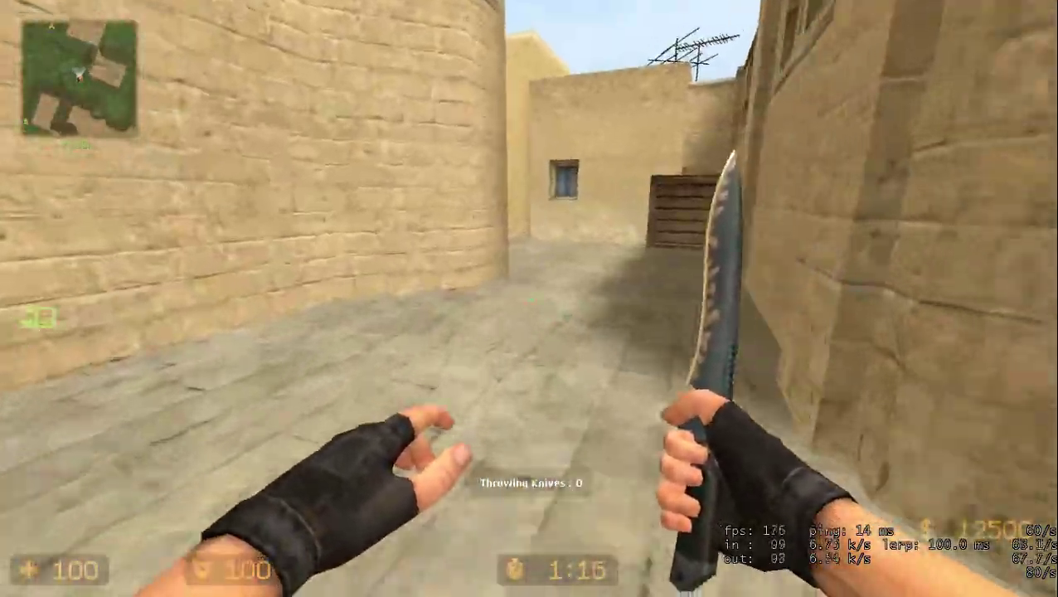
# Step: Move up to Bombsite A, cycling through rifle, knife, pistol and bomb, and send "working!!!!" in the chat
pyautogui.press('w')
pyautogui.press('1')
pyautogui.press('3')
pyautogui.press('2')
pyautogui.press('5')
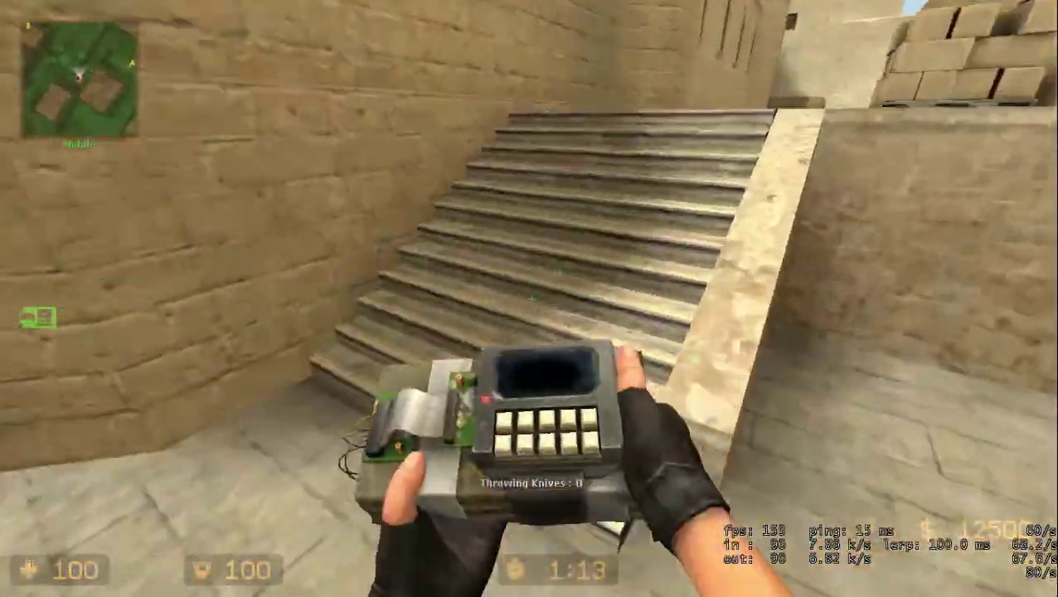
pyautogui.press('3')
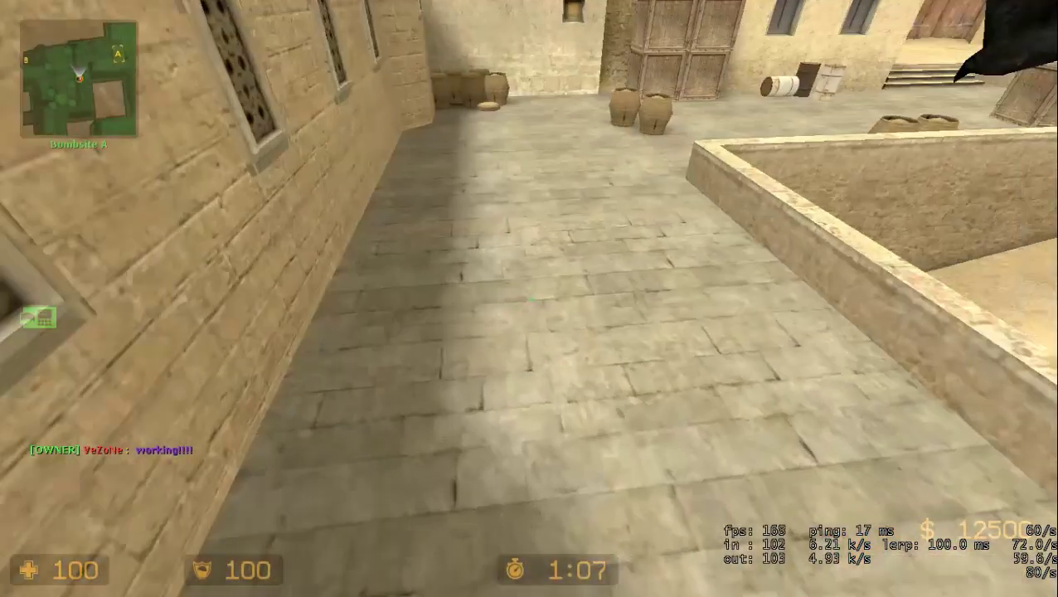
pyautogui.press('1')
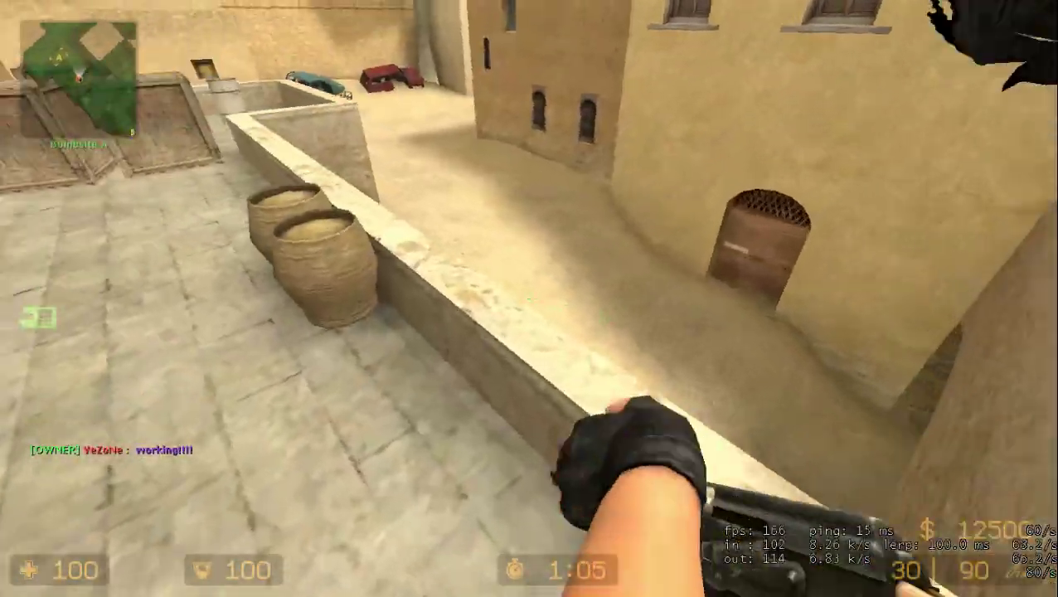